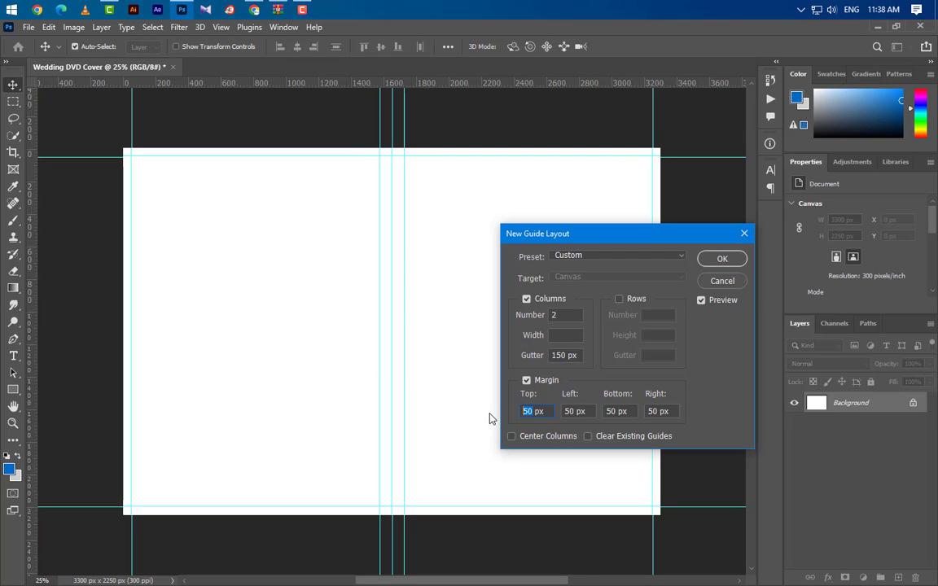
Step: Set the top, left, bottom and right margins of the new guide layout to 200 px and create its guides
type("200")
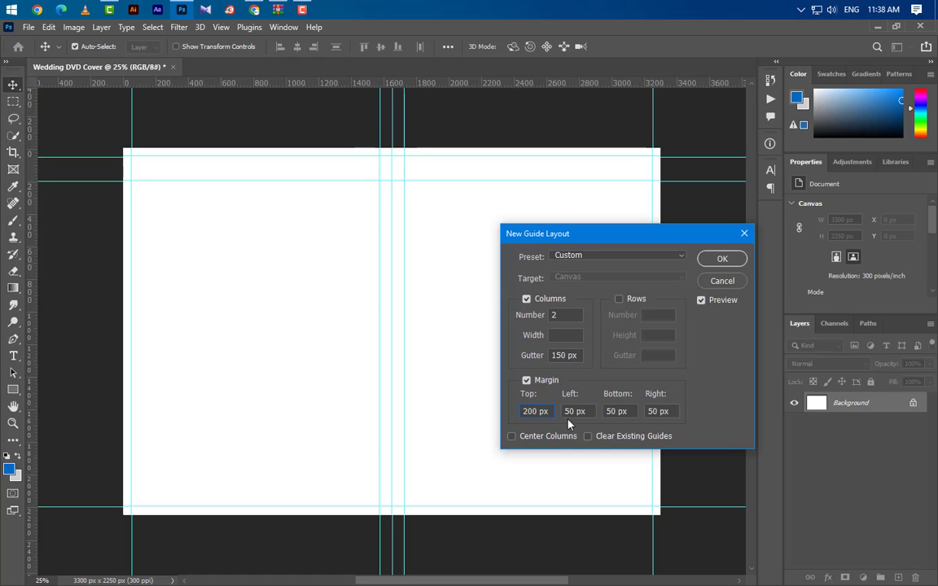
left_click(563, 412)
type("200")
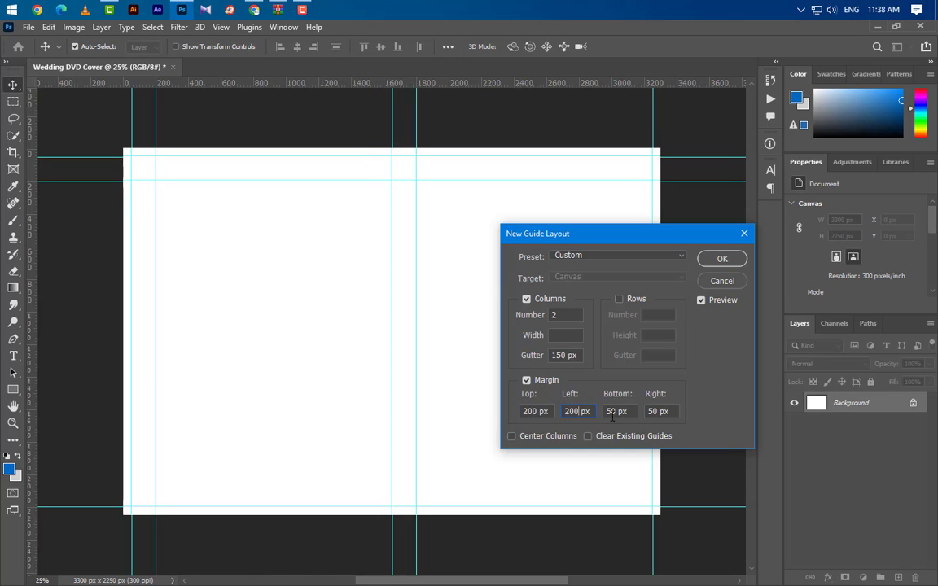
type("200")
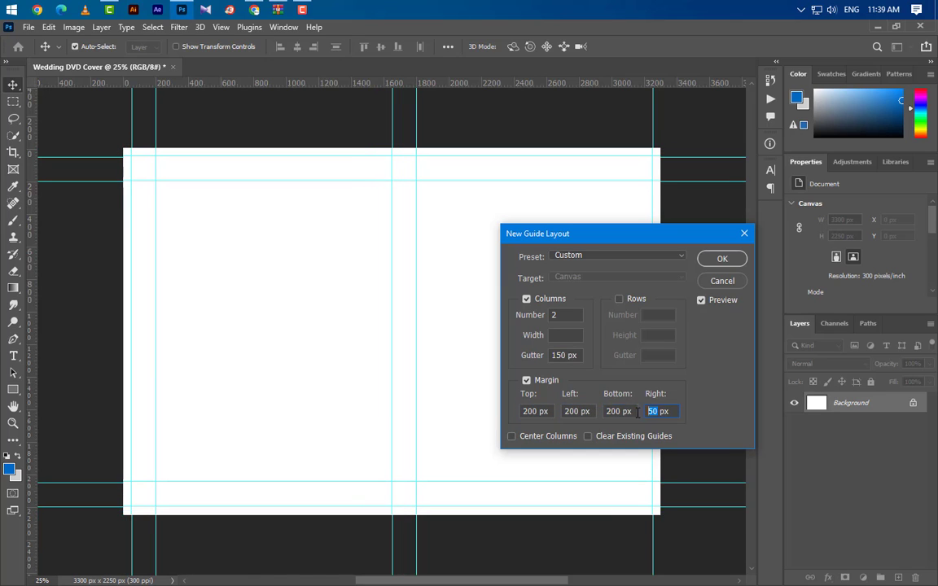
type("200")
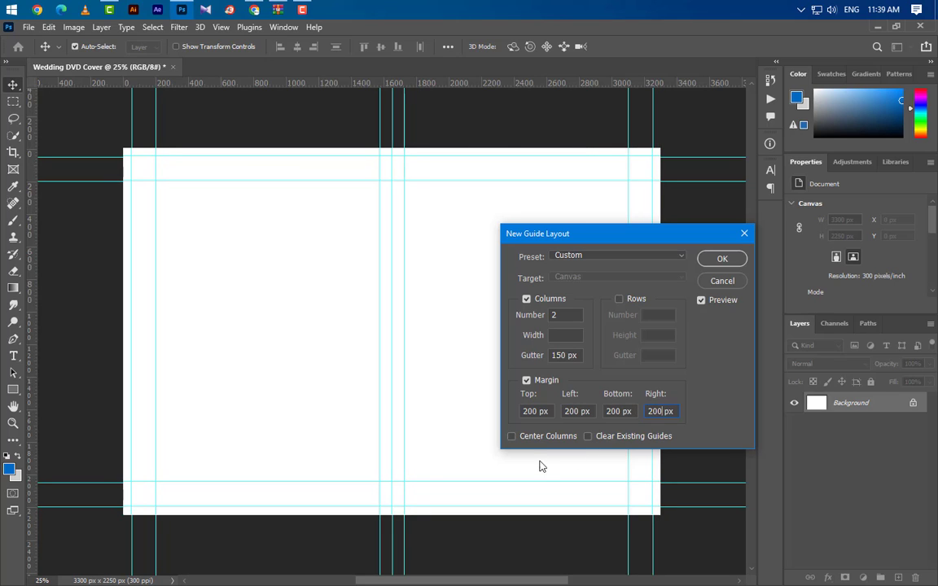
left_click(722, 260)
Step: Add another guide layout with a 450 px gutter between its two columns
left_click(227, 27)
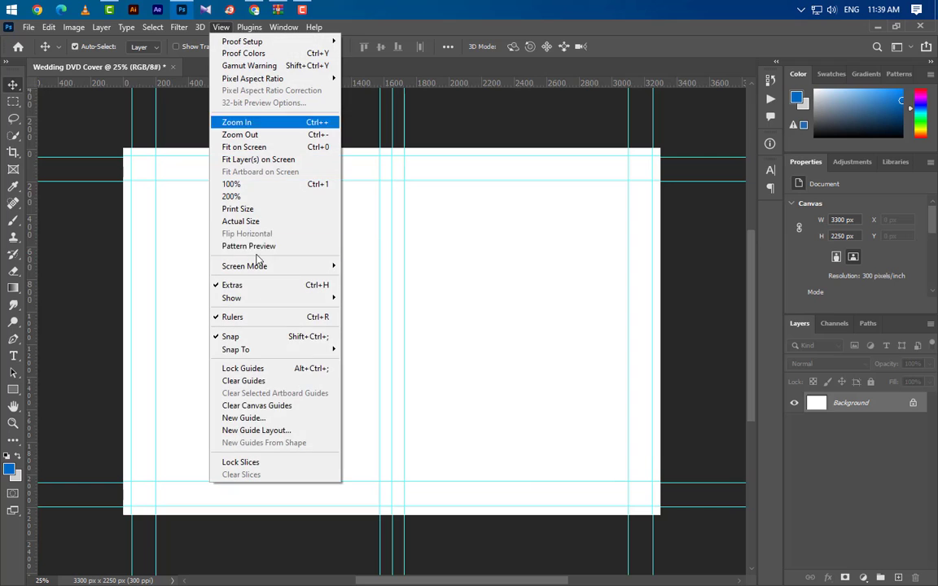
left_click(265, 431)
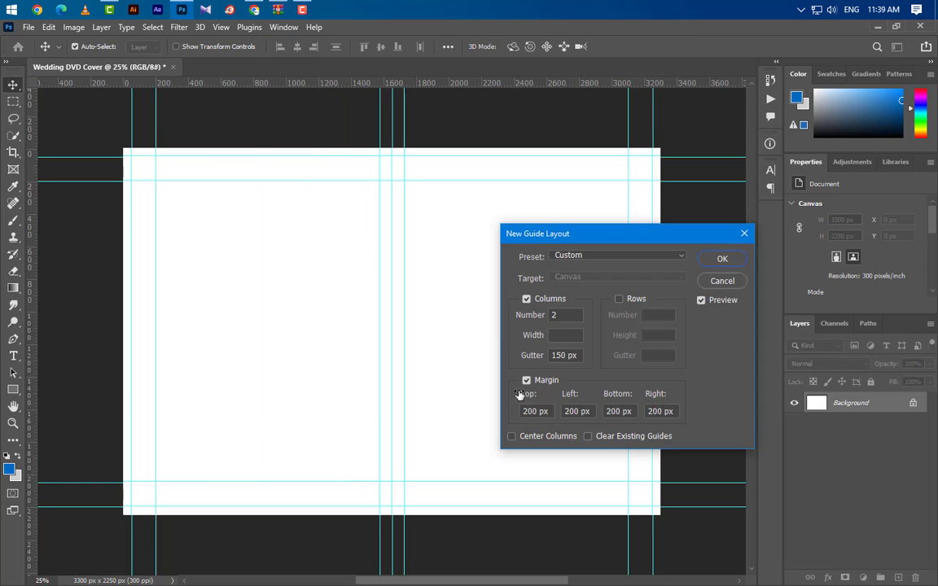
type("450")
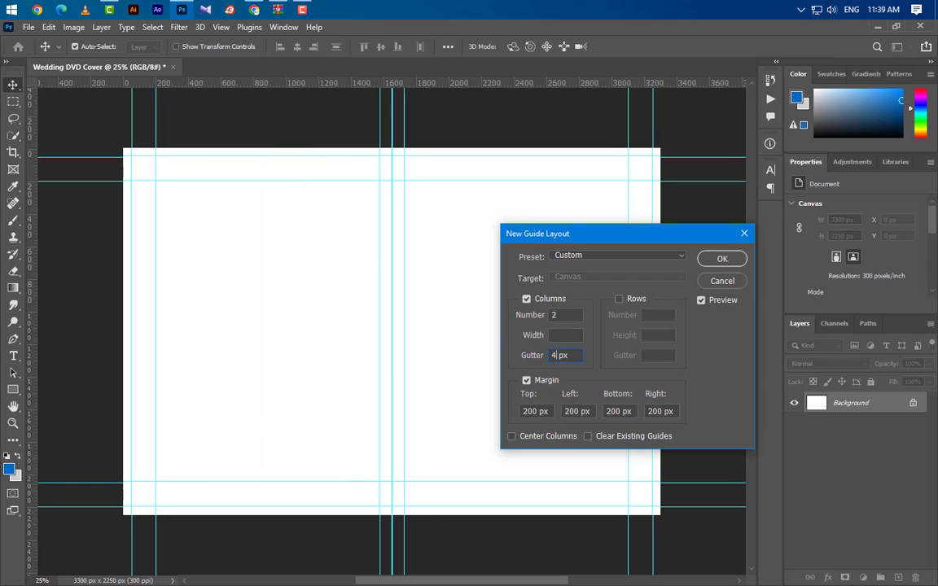
left_click(717, 259)
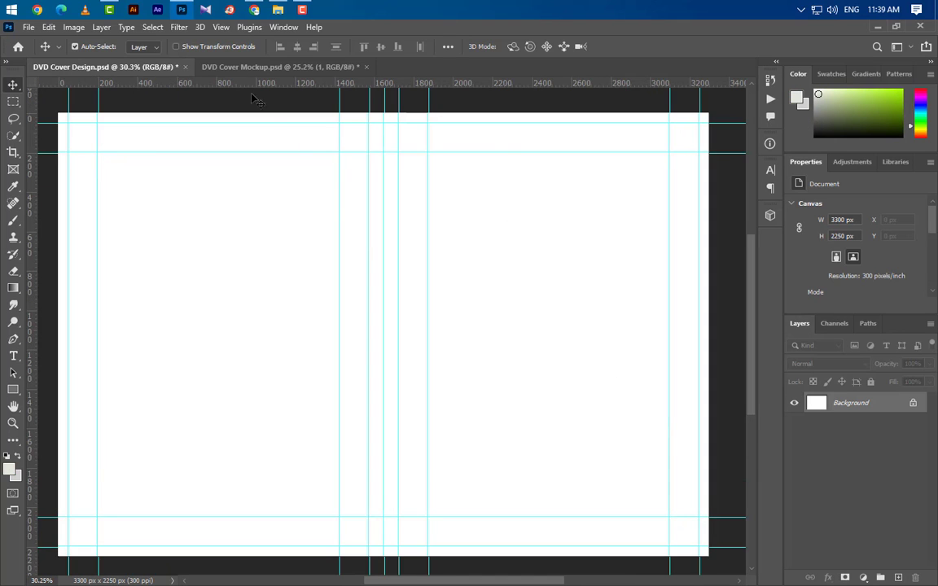
Step: Place the Flower Png image in the DVD Cover Design file, flipped vertically, in the canvas's upper right corner
left_click(182, 10)
left_click_drag(502, 149, 488, 329)
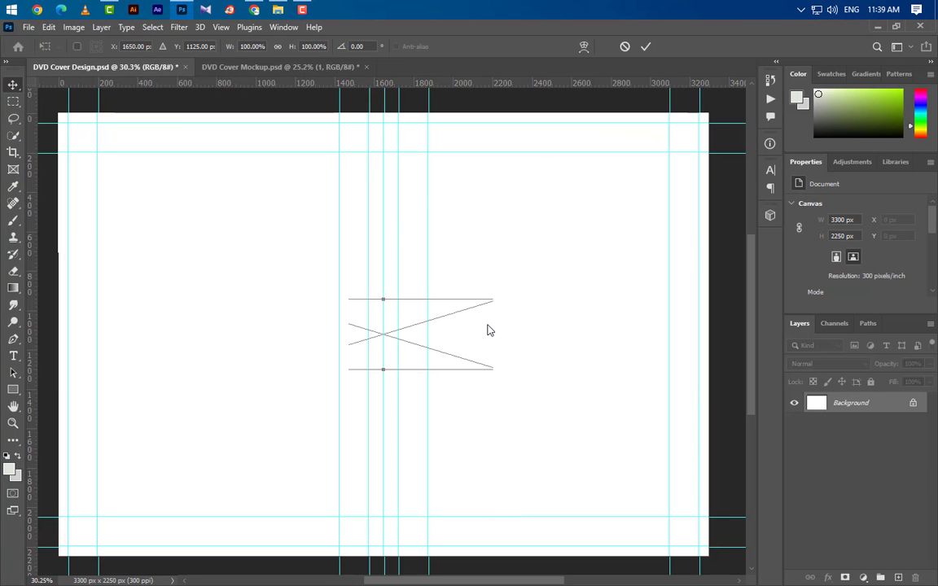
right_click(462, 346)
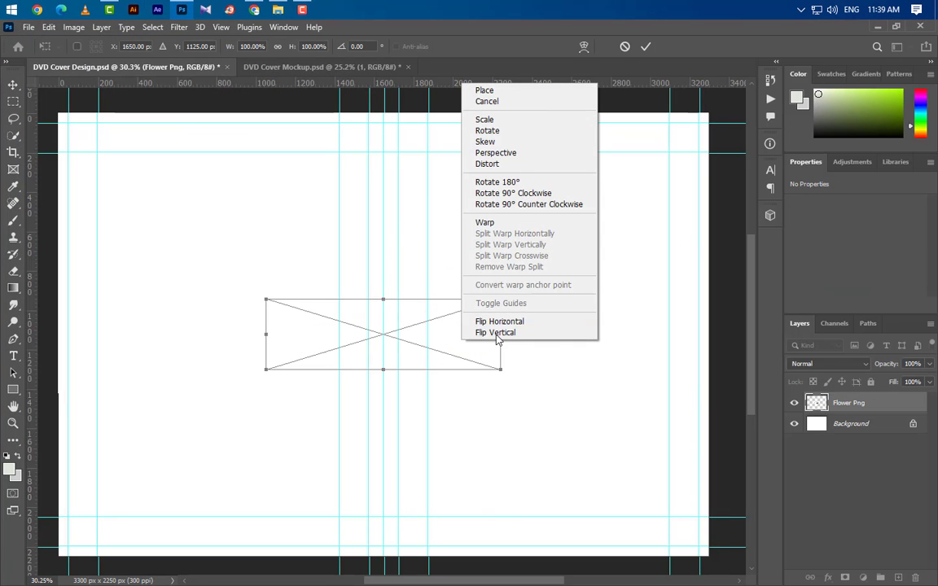
left_click(489, 330)
left_click_drag(469, 328, 673, 153)
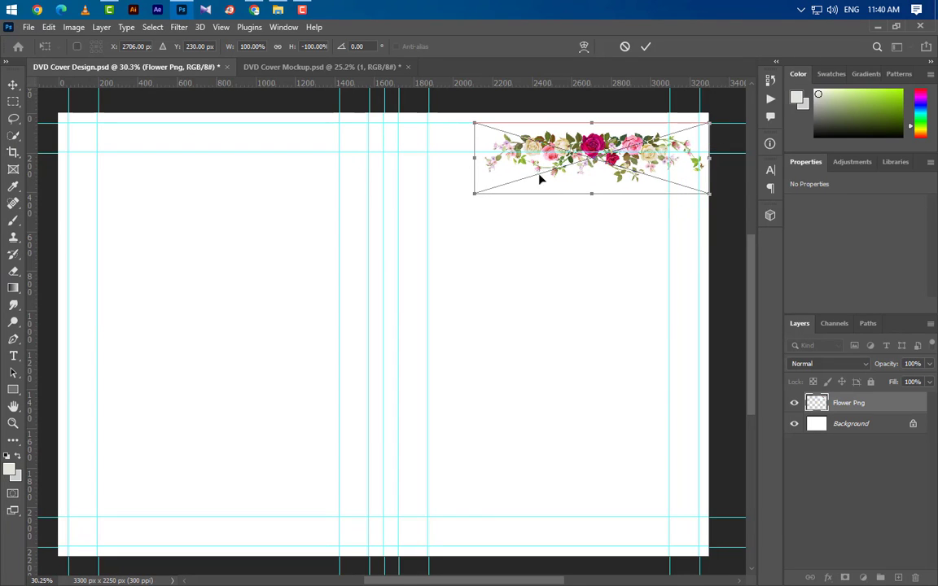
Step: Scale the placed flower image to about 147% and align it along the top edge of the canvas's right half
left_click_drag(475, 159, 362, 156)
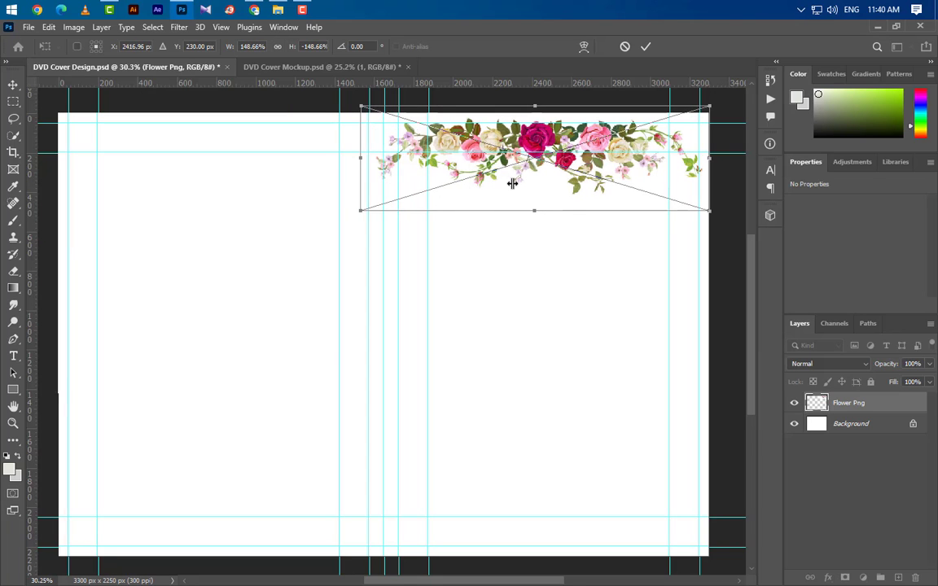
left_click_drag(634, 179, 638, 179)
left_click_drag(717, 208, 714, 209)
key("Up")
key("Up")
key("Up")
key("Up")
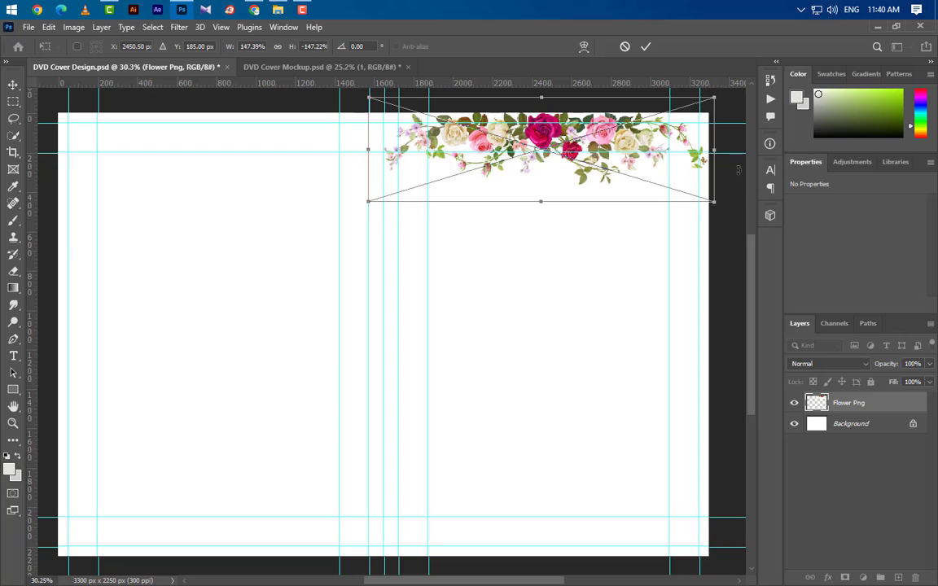
left_click(645, 46)
Step: Duplicate the flower image onto the top of the canvas's left half and flip the copy horizontally
scroll(647, 326, "down", 2, "alt")
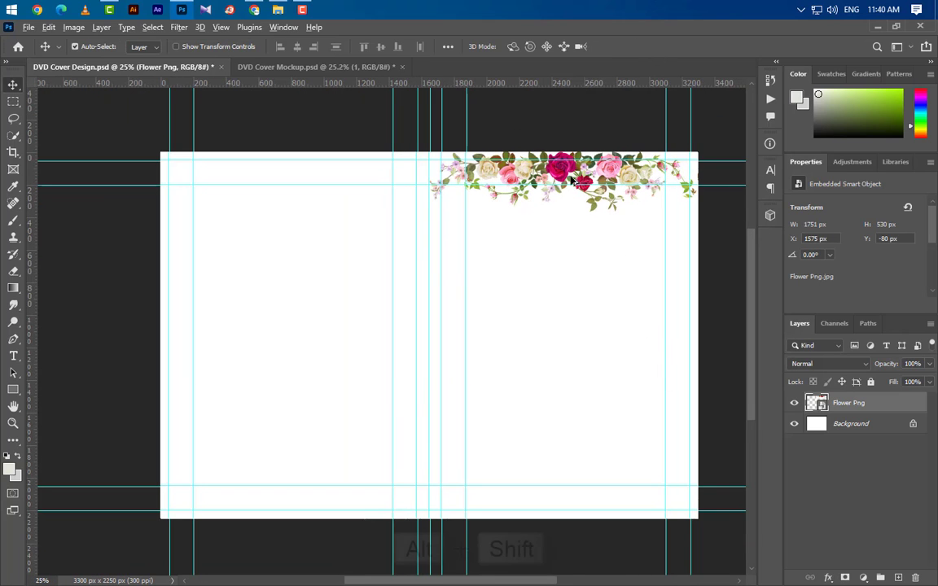
left_click_drag(573, 181, 291, 182)
key("ctrl+t")
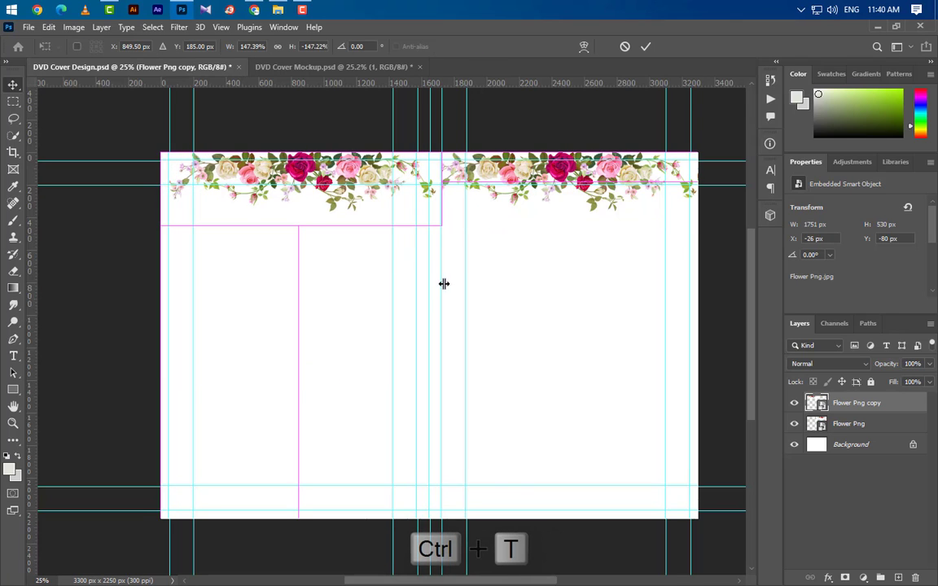
right_click(339, 141)
left_click(399, 440)
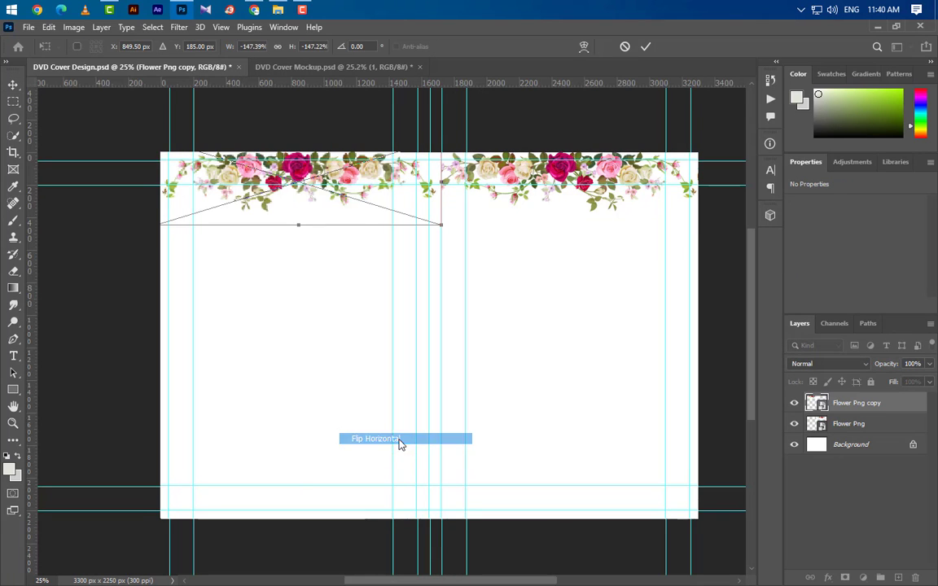
left_click(645, 47)
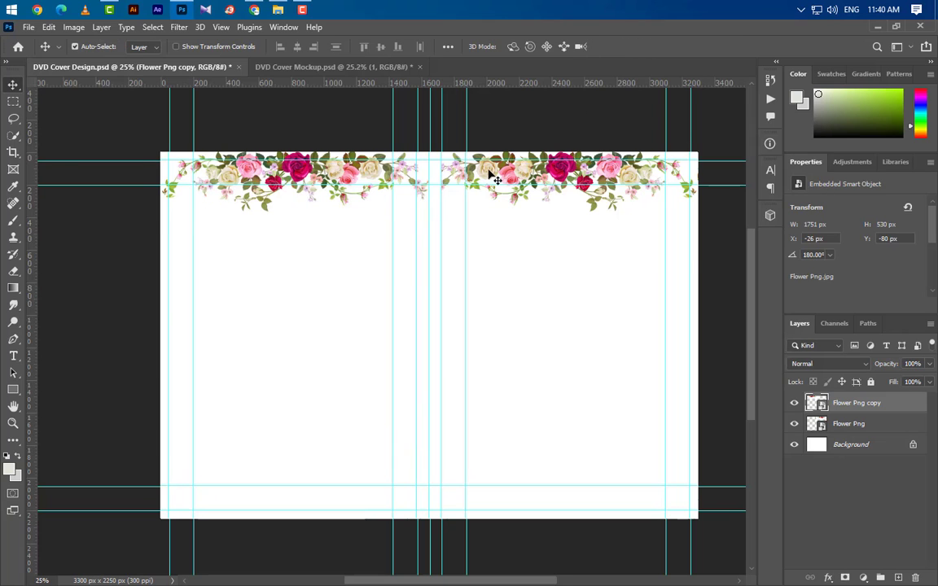
Step: Rasterize the Flower Png copy layer and delete the part of it that extends right of the centre guide
scroll(521, 220, "up", 5)
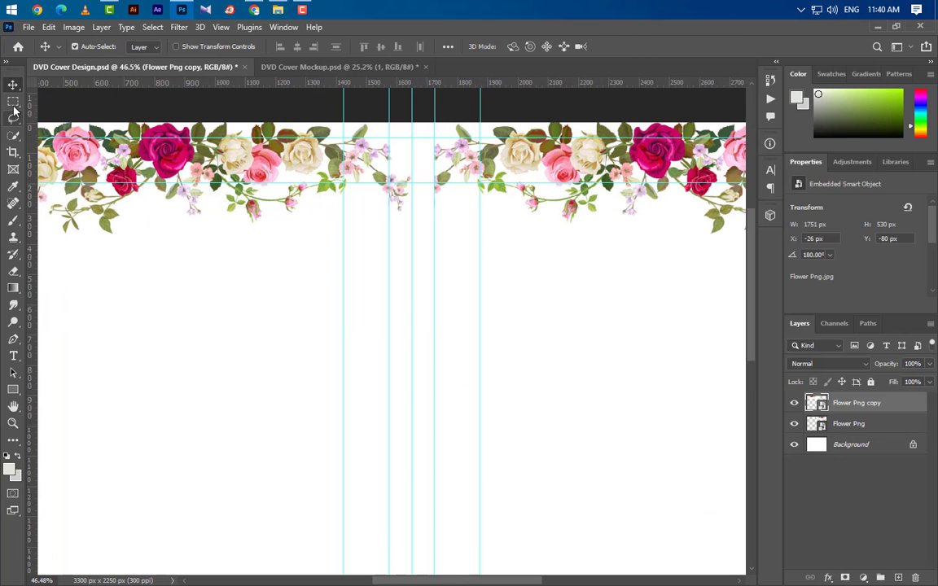
left_click(13, 104)
left_click_drag(412, 112, 481, 256)
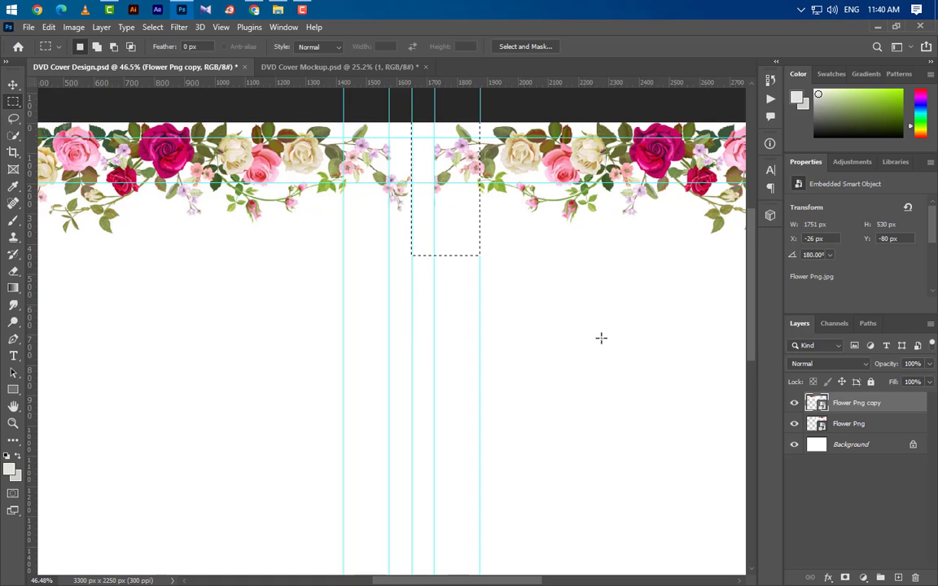
right_click(900, 412)
left_click(750, 279)
key("Delete")
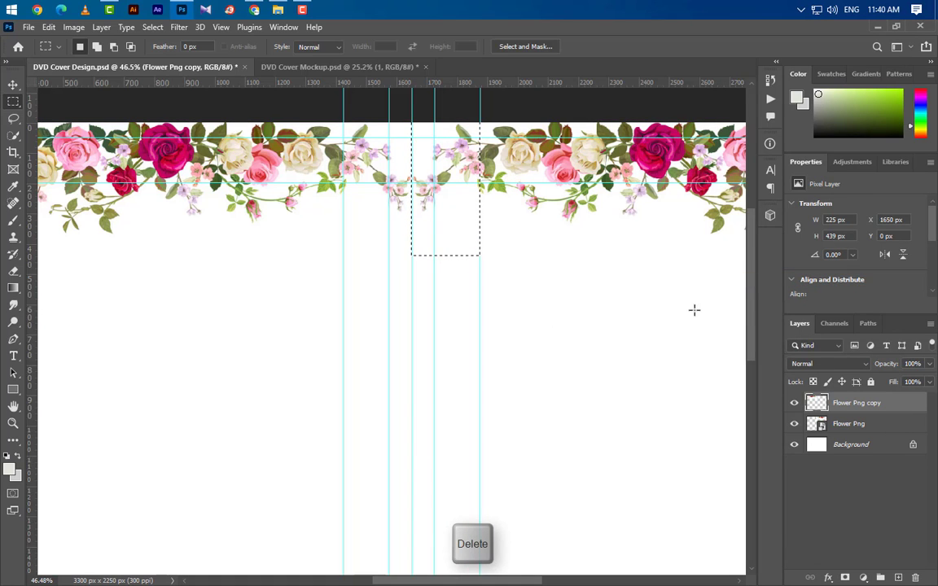
key("ctrl+d")
Step: Group the Flower Png and Flower Png copy layers and duplicate the group
scroll(592, 352, "down", 1)
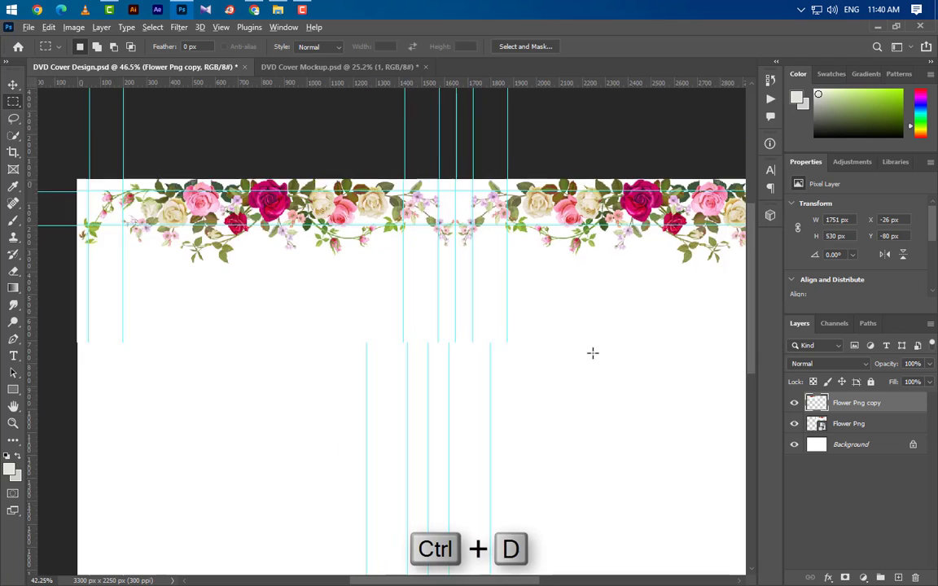
scroll(593, 352, "down", 7)
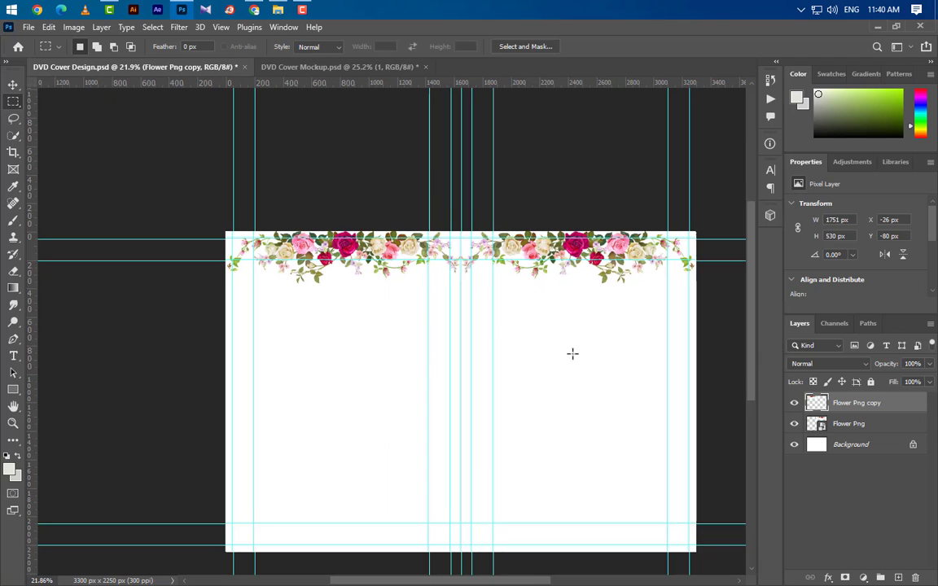
scroll(582, 349, "down", 1)
left_click(889, 427, "shift")
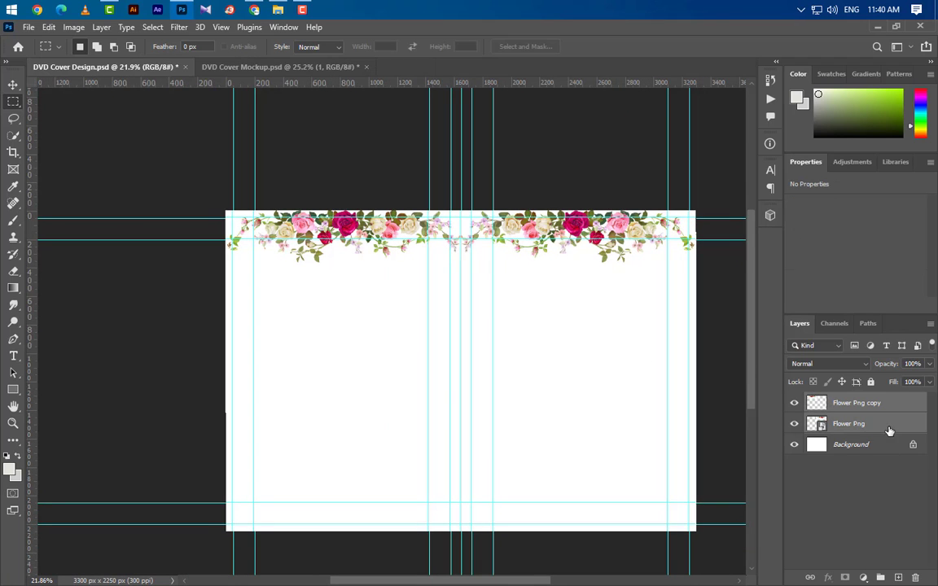
left_click(881, 577)
left_click_drag(843, 401, 899, 577)
Step: Flip the duplicated flower group vertically and move it down to the bottom edge of the canvas
key("ctrl+t")
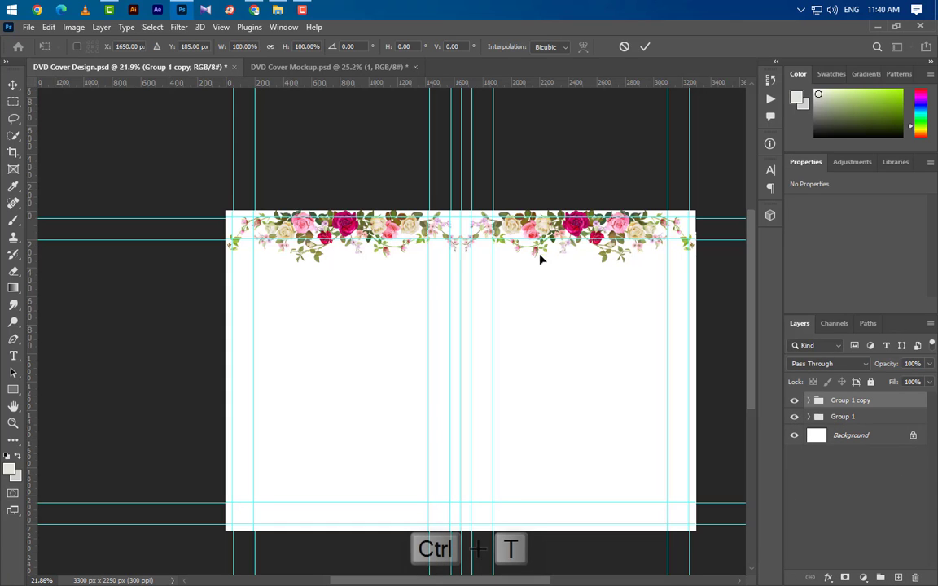
right_click(543, 230)
left_click(576, 498)
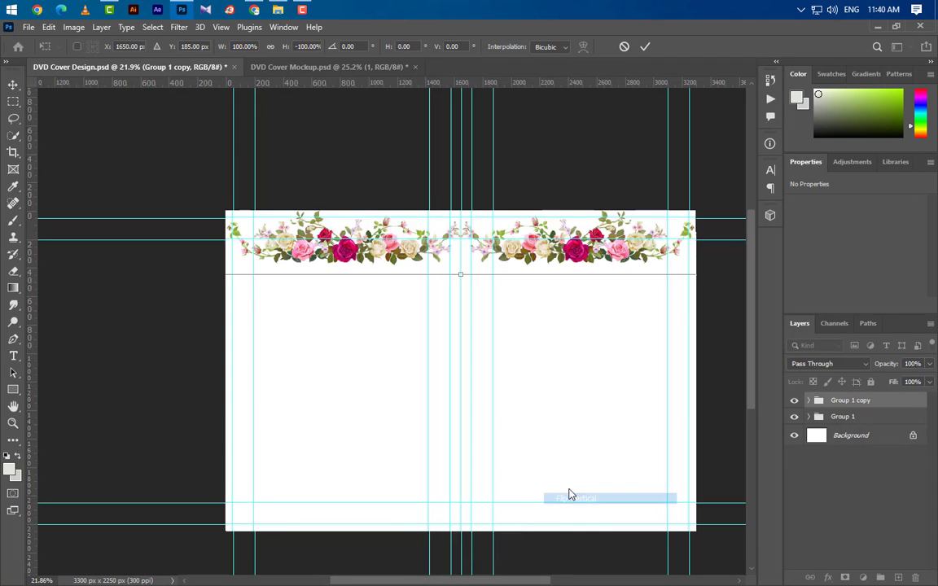
left_click_drag(475, 244, 526, 529)
key("Down")
key("Down")
key("Down")
key("Down")
key("Down")
key("Down")
key("Down")
key("Down")
key("Down")
key("Down")
key("Down")
key("Down")
key("Down")
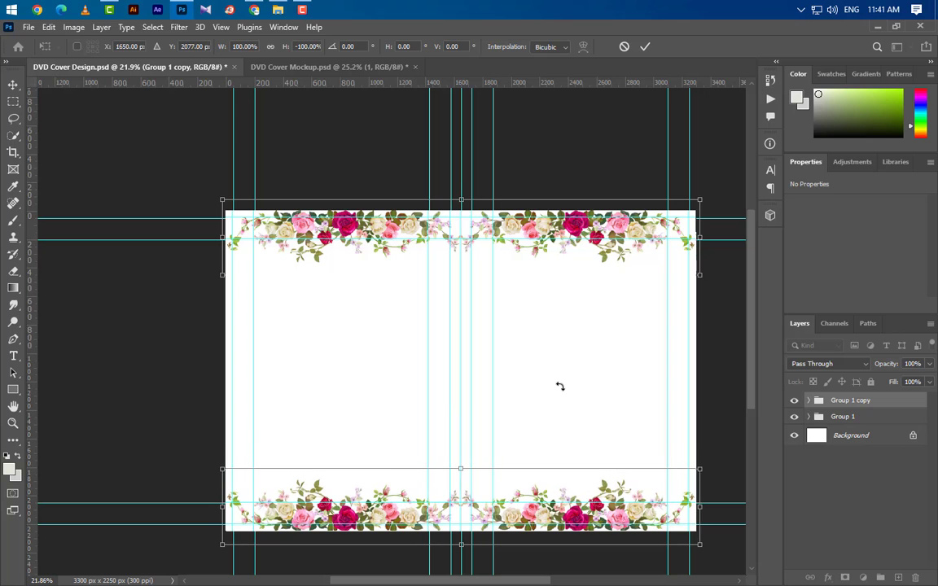
left_click(645, 46)
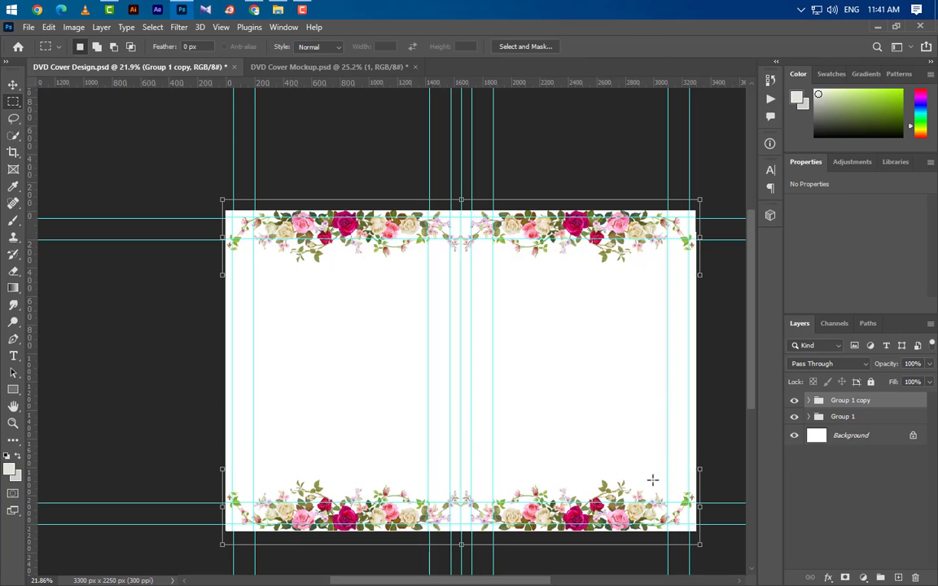
Step: Place the Flower Pattern image over the right half of the canvas, filling its full 2250 px height
scroll(702, 520, "up", 1)
scroll(625, 388, "down", 2)
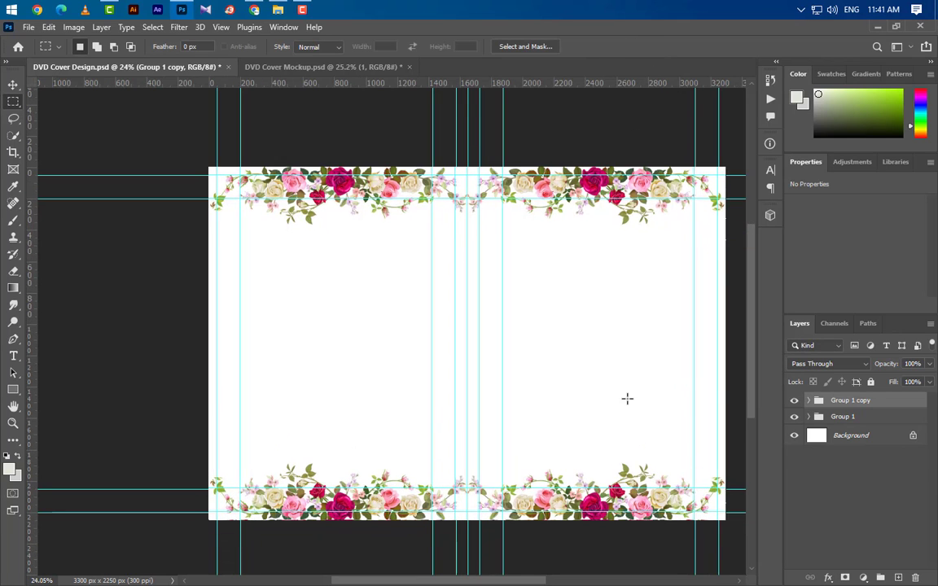
scroll(714, 391, "up", 1)
left_click(12, 86)
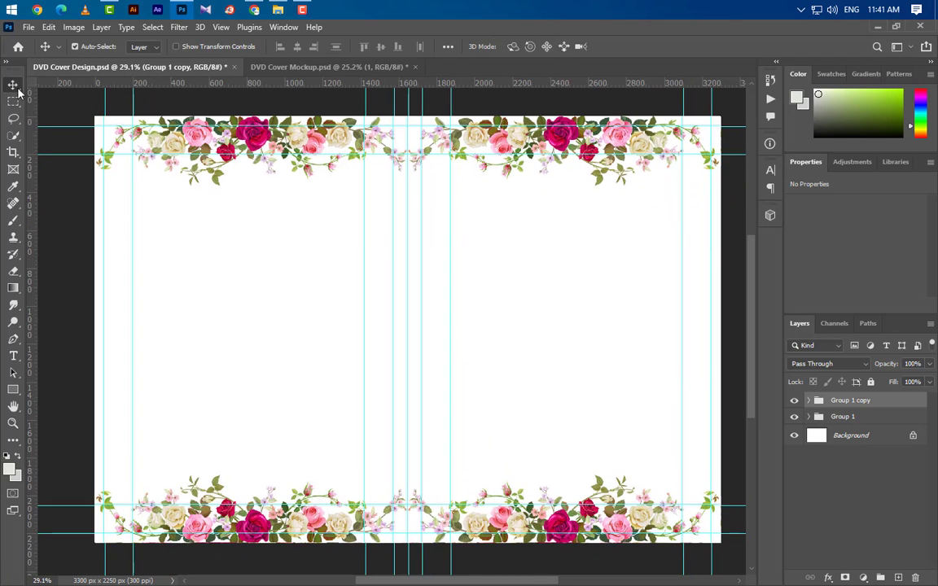
left_click(278, 9)
left_click_drag(452, 118, 608, 368)
left_click(646, 48)
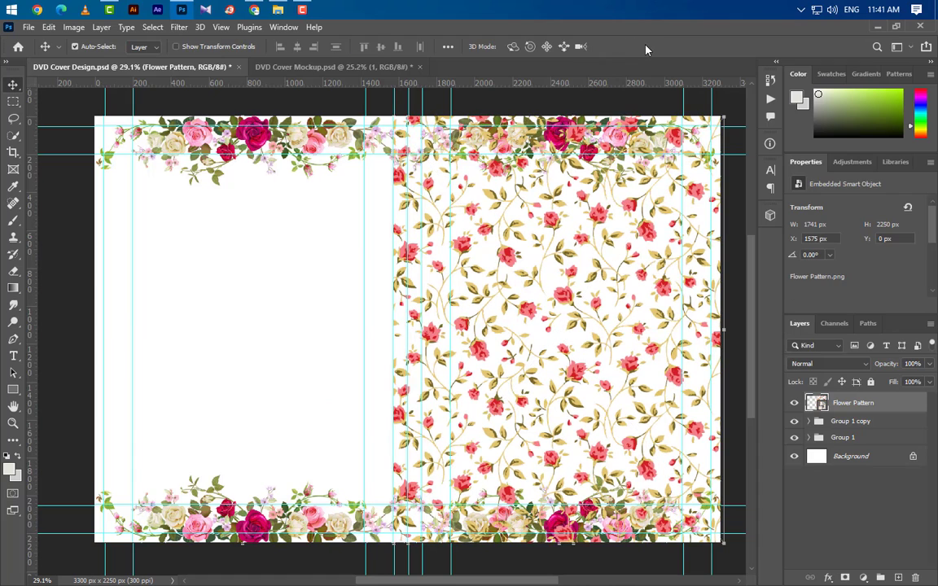
Step: Set the Flower Pattern layer's blend mode to Multiply and its opacity to 15%
left_click(794, 364)
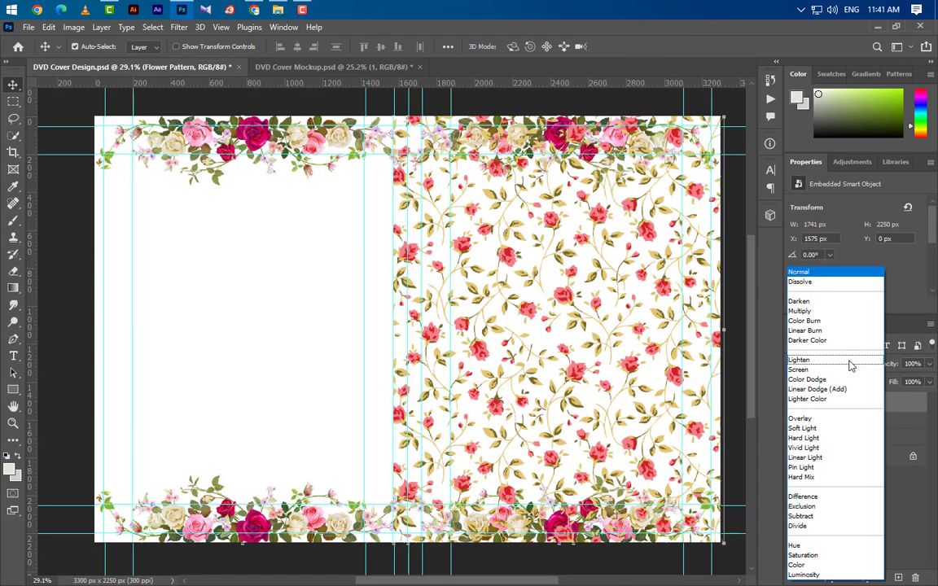
left_click(829, 313)
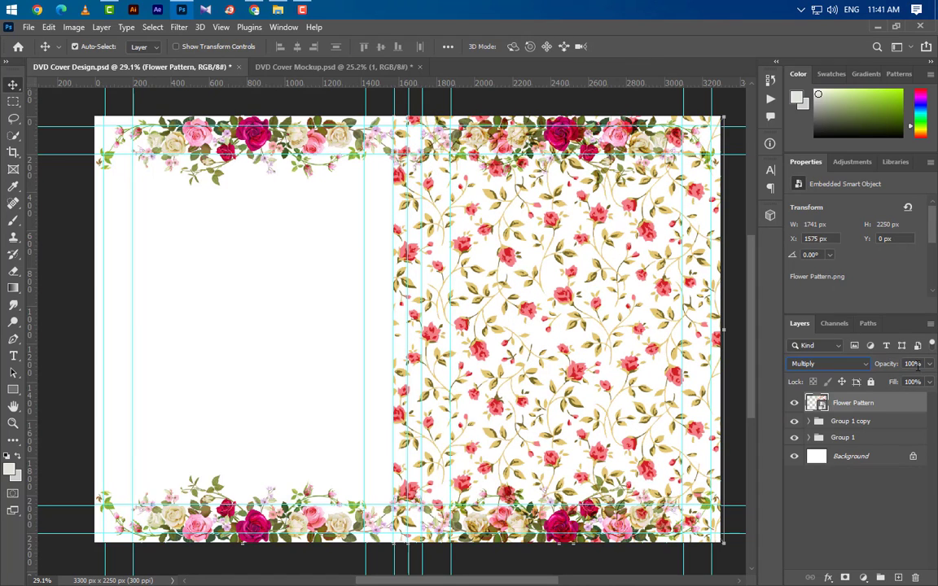
type("15")
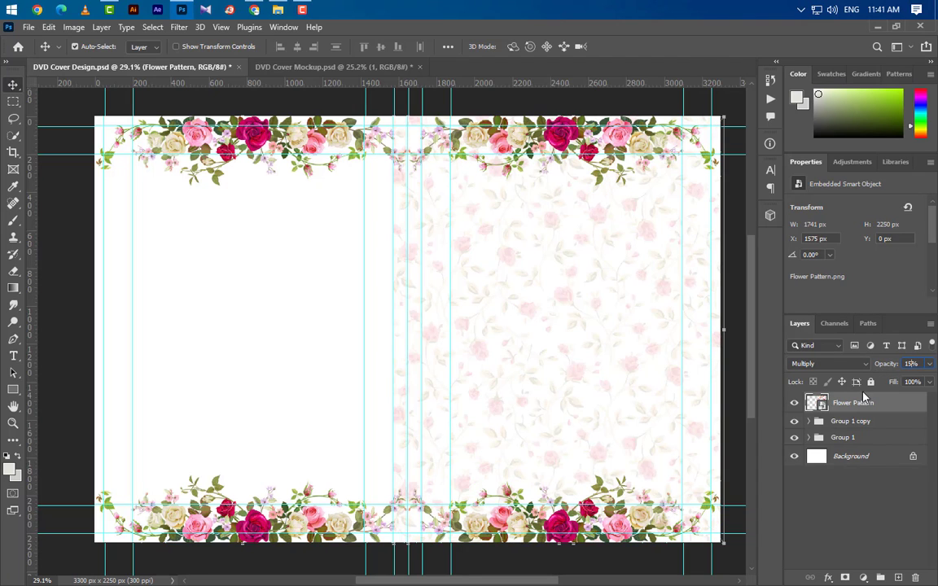
Step: Duplicate the Flower Pattern layer, flip the copy horizontally and move it over the left half of the canvas
left_click_drag(855, 402, 899, 578)
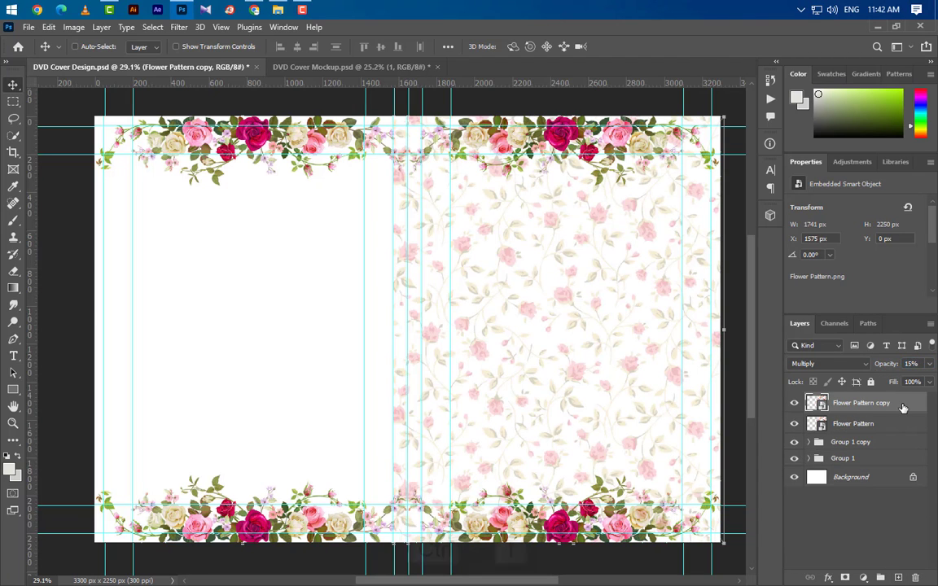
key("ctrl+t")
right_click(594, 373)
left_click(640, 353)
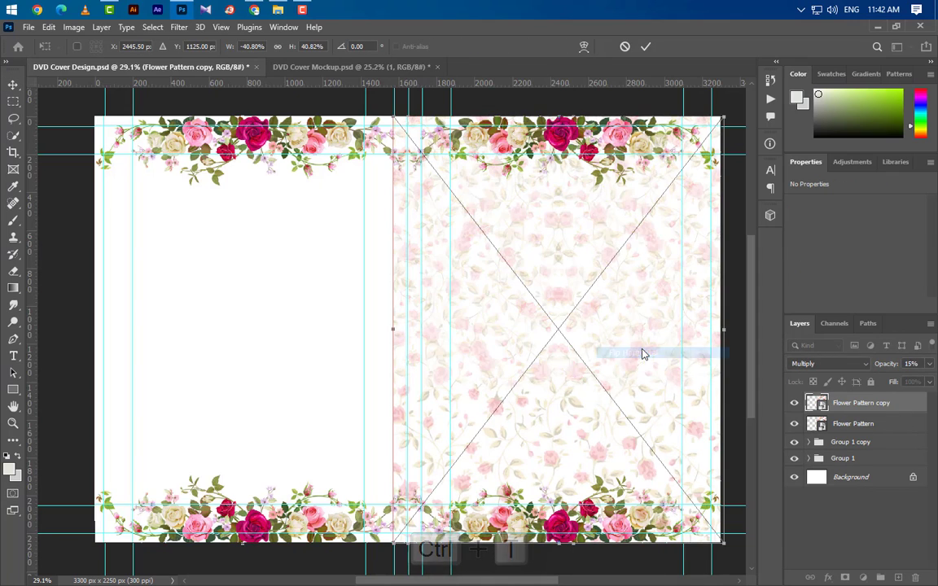
left_click_drag(646, 366, 316, 364)
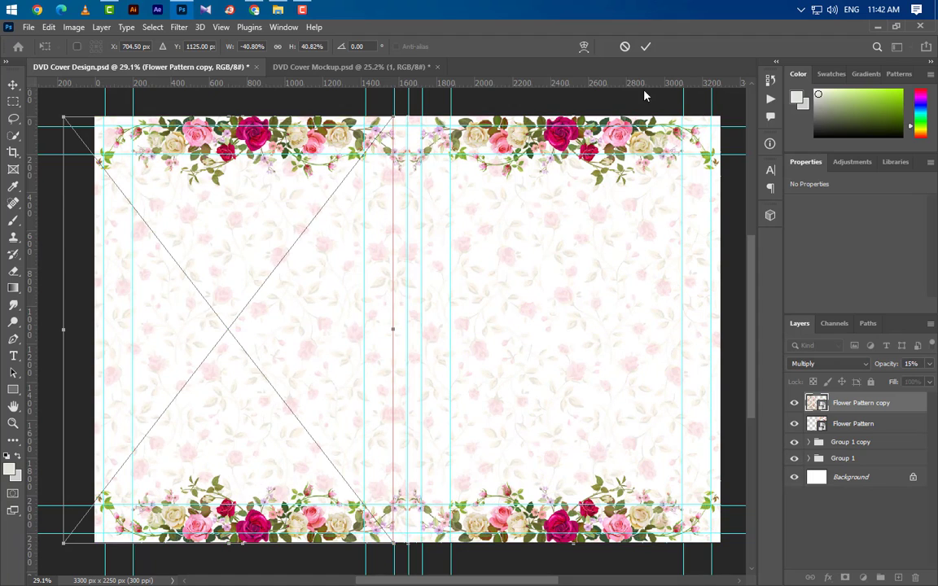
left_click(646, 47)
Step: Group the Flower Pattern copy, Flower Pattern, Group 1 copy and Group 1 layers together
key("u")
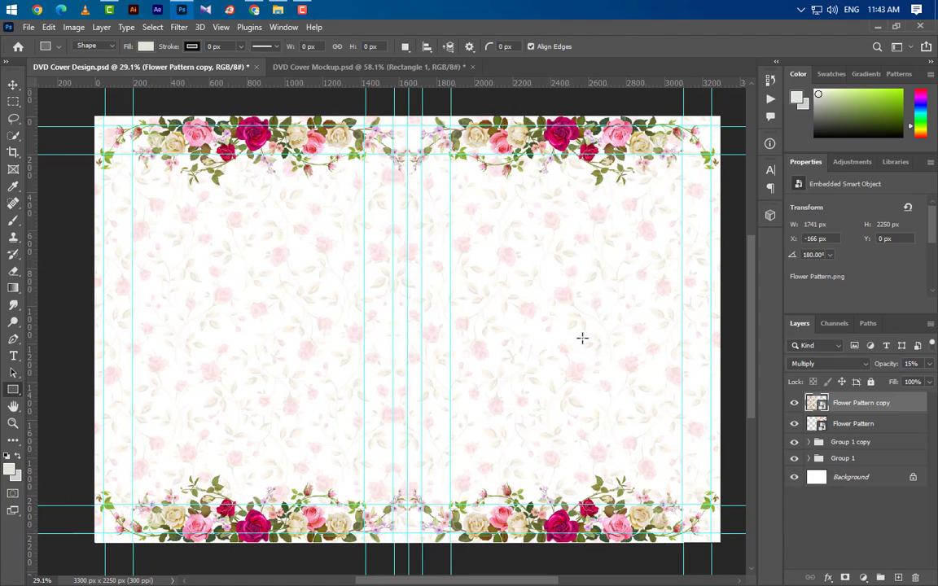
left_click(883, 460, "shift")
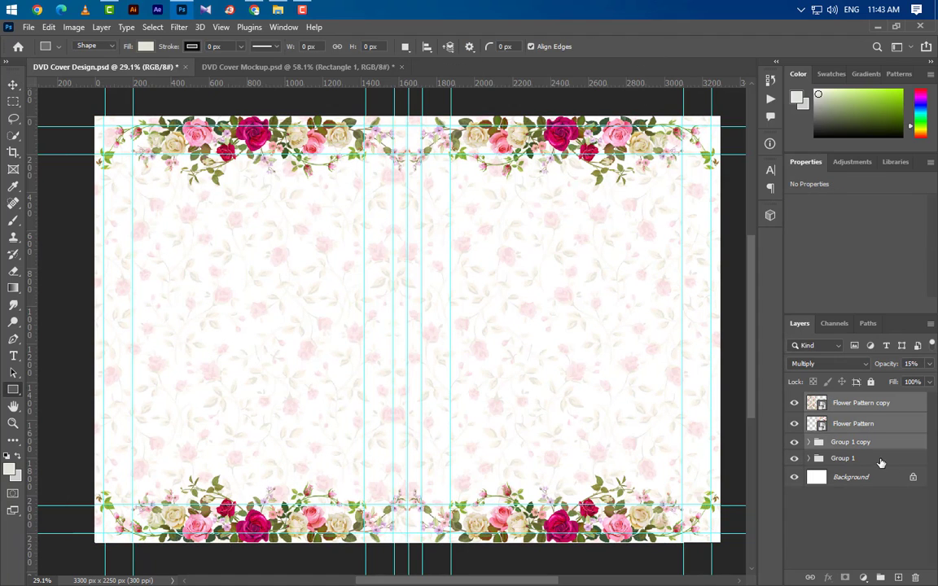
left_click(881, 577)
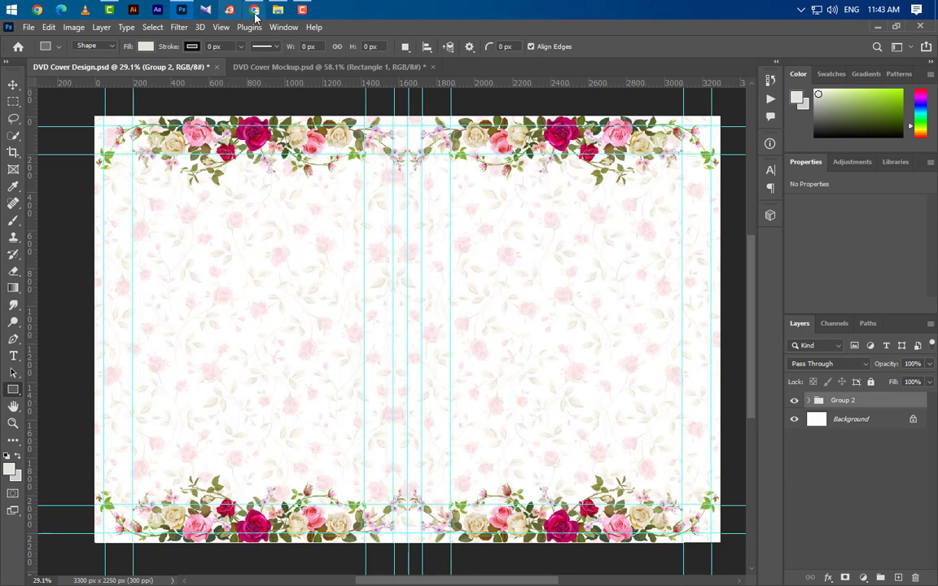
Step: Place the Rose Flower Png image, scale it to 37.82% and position it on the front cover at X 2467 px
left_click(278, 9)
left_click_drag(597, 118, 181, 10)
left_click_drag(352, 186, 503, 387)
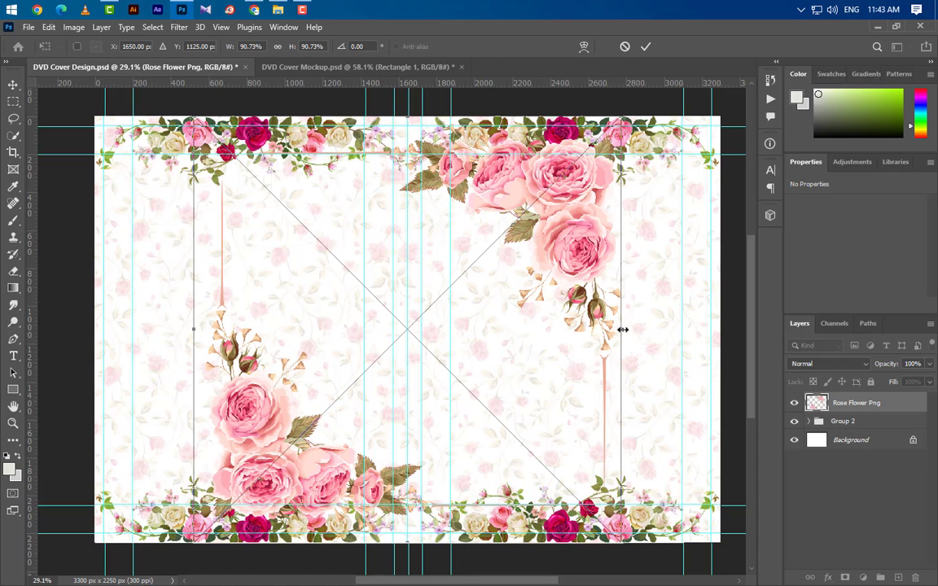
mouse_move(622, 330)
left_mouse_down()
mouse_move(429, 320)
mouse_move(413, 340)
mouse_move(374, 343)
mouse_move(625, 344)
mouse_move(614, 343)
left_mouse_up()
key("Right")
key("Right")
key("Right")
key("Right")
key("Right")
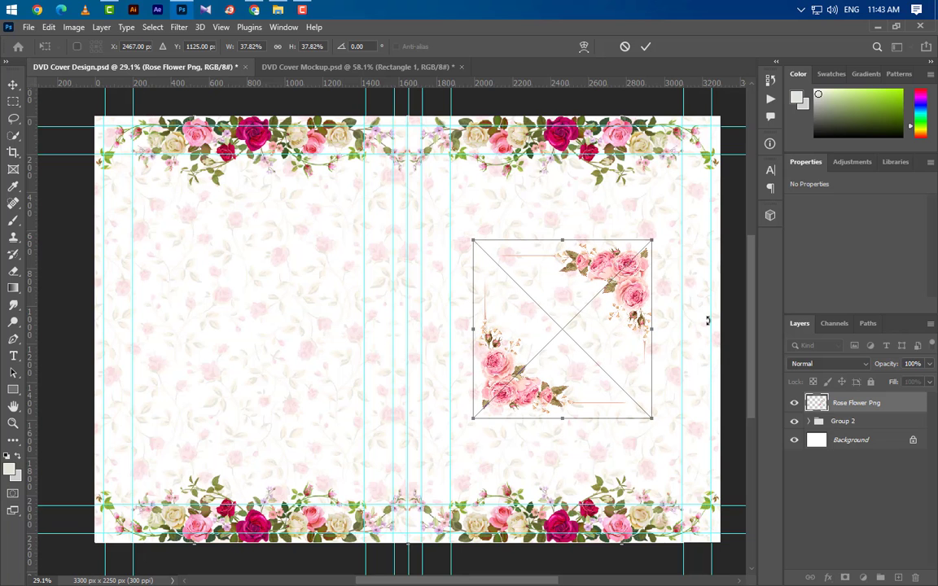
left_click(646, 46)
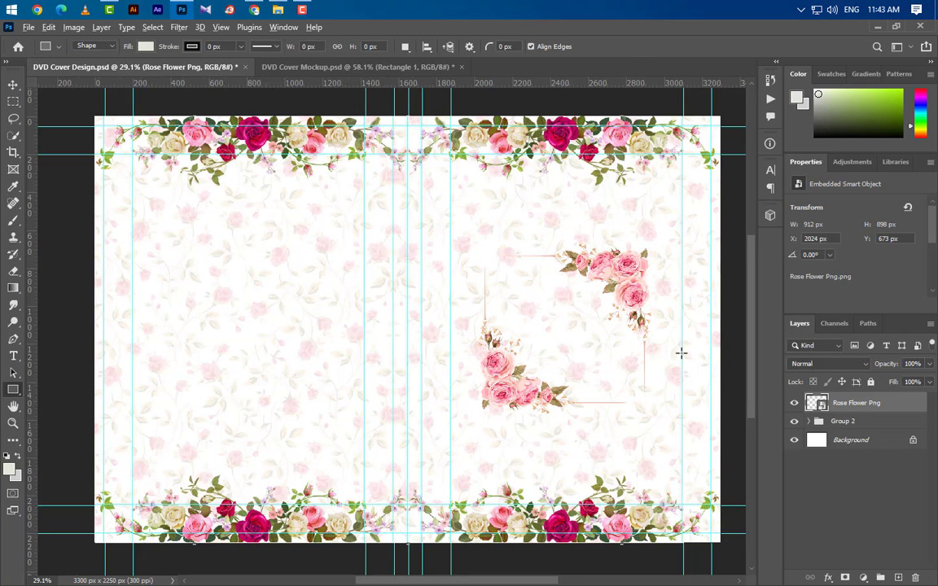
Step: Add a horizontal guide along the rose frame's top line and a vertical guide along its left line
scroll(682, 352, "up", 5)
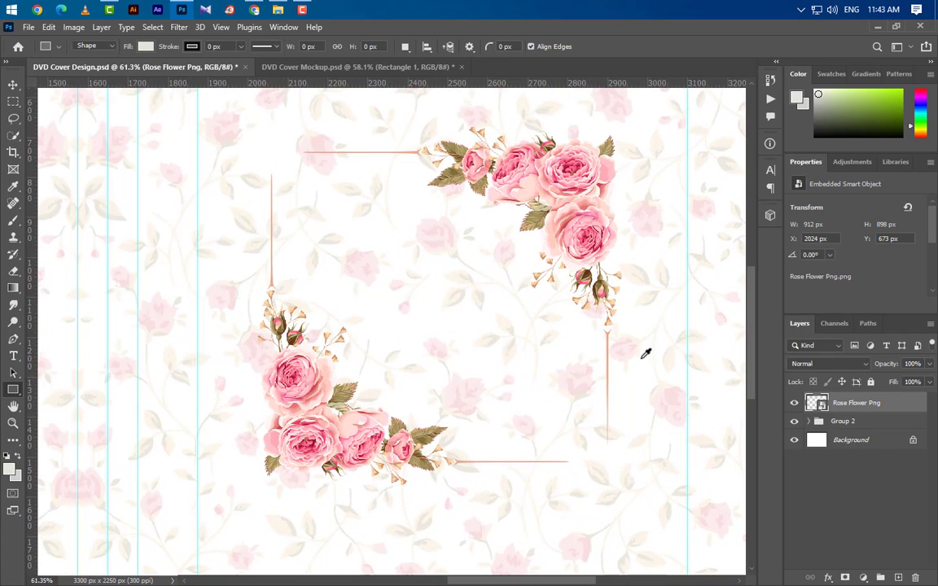
left_click_drag(418, 82, 364, 152)
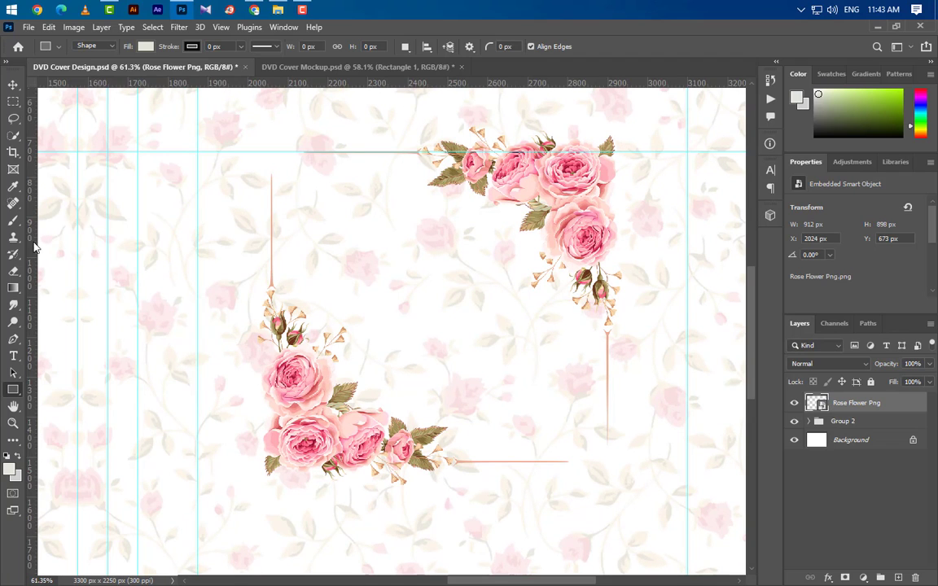
left_click_drag(35, 246, 271, 242)
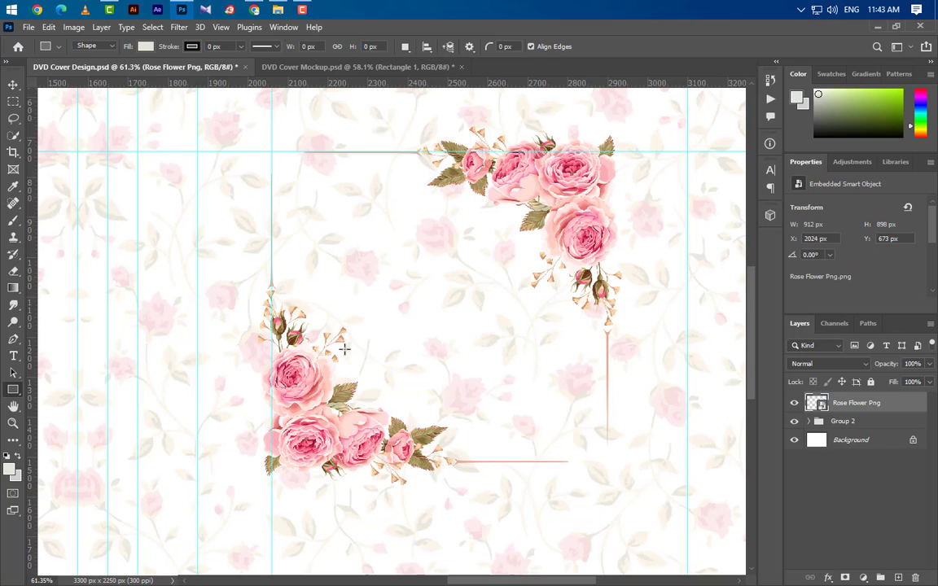
Step: Draw an 840 × 775 px rectangle along the rose frame's lines and move its layer below Rose Flower Png
left_click(11, 103)
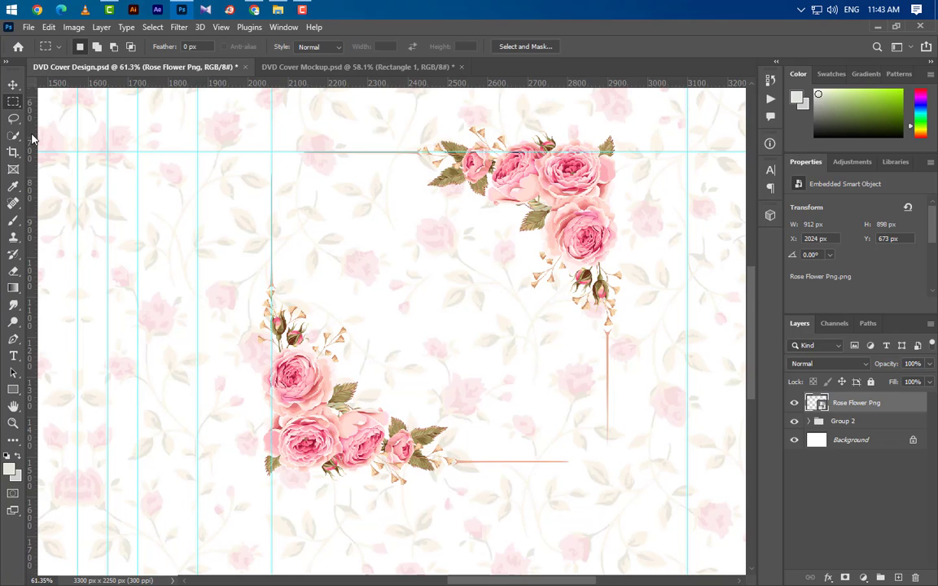
left_click_drag(13, 389, 59, 391)
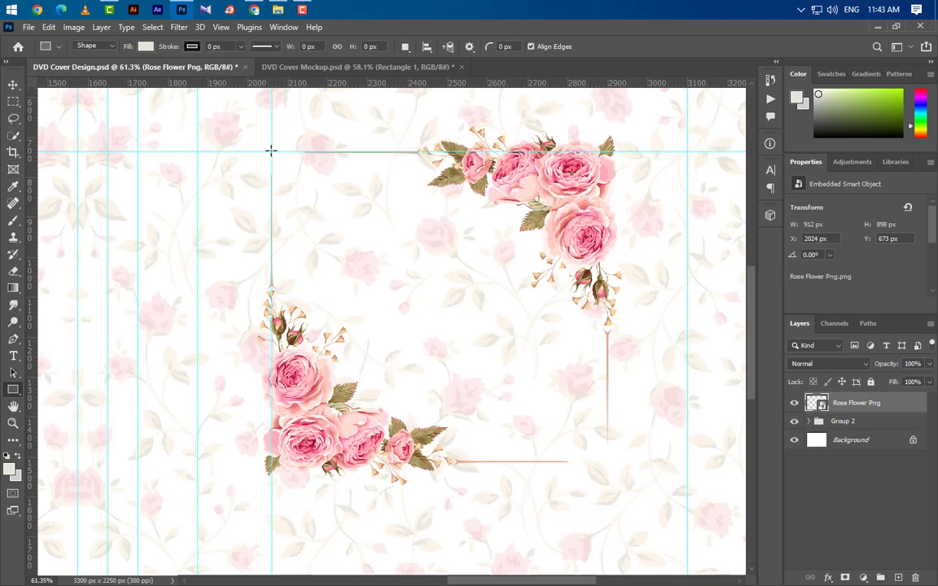
left_click_drag(271, 150, 607, 461)
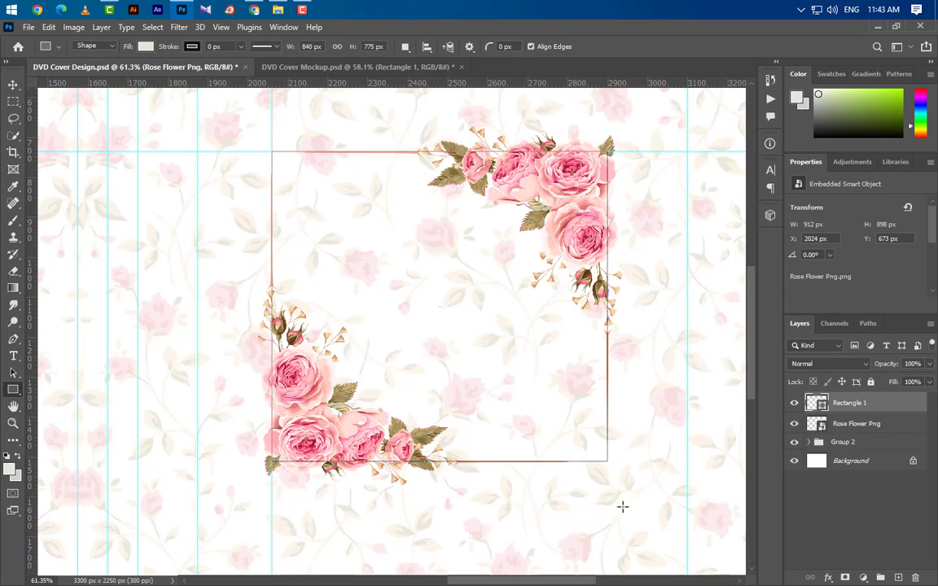
mouse_move(895, 424)
left_mouse_down()
mouse_move(894, 439)
mouse_move(892, 432)
left_mouse_up()
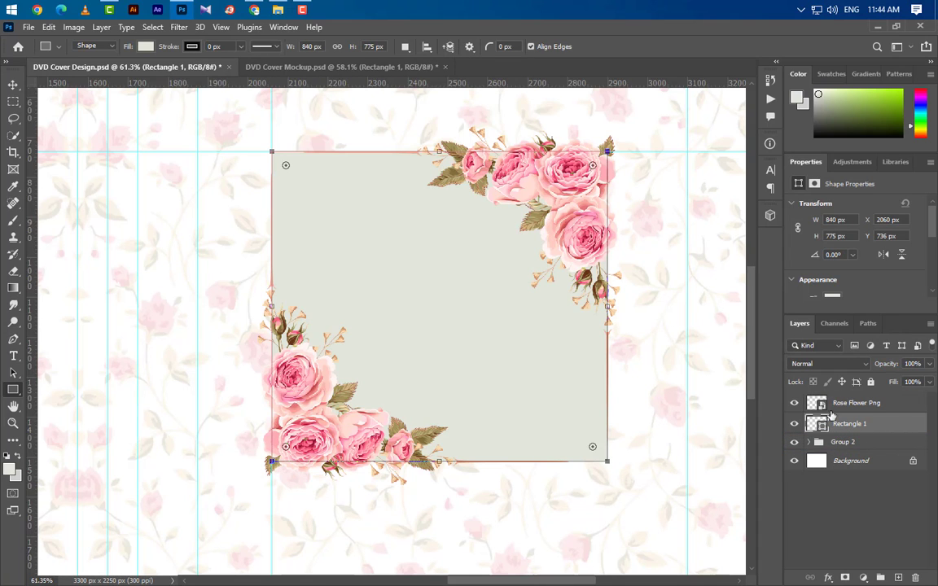
Step: Remove the rectangle's fill and set its stroke width to 5 px
left_click(146, 47)
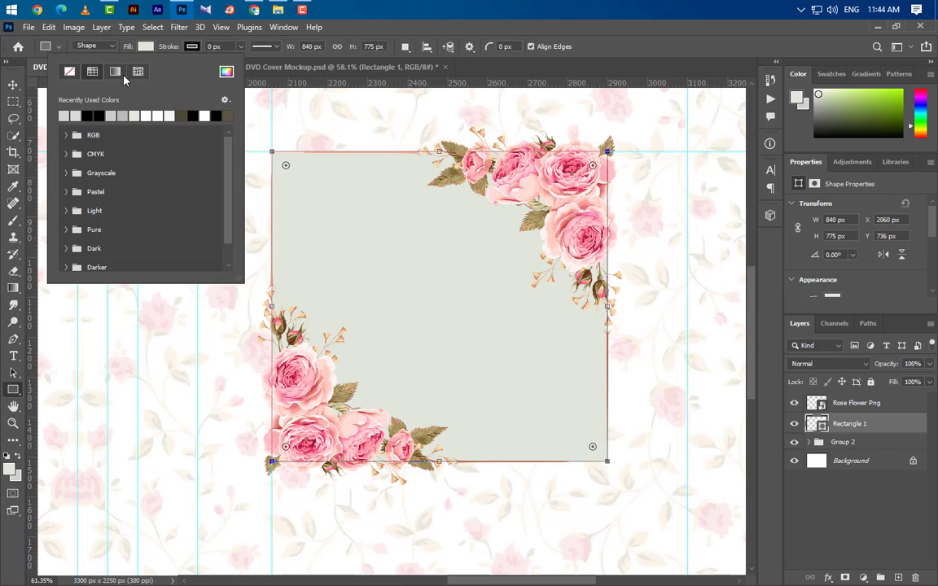
left_click(69, 73)
left_click(210, 46)
type("5")
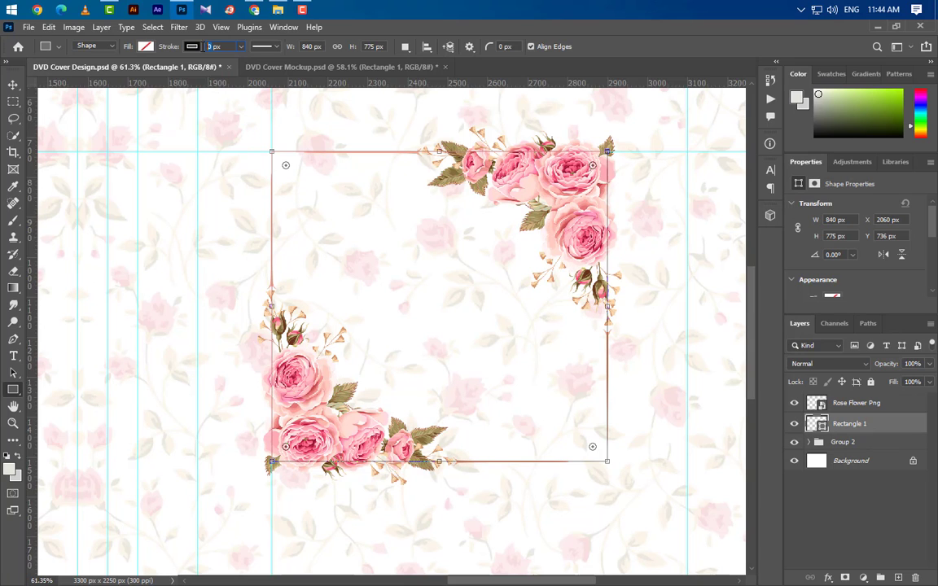
key("Return")
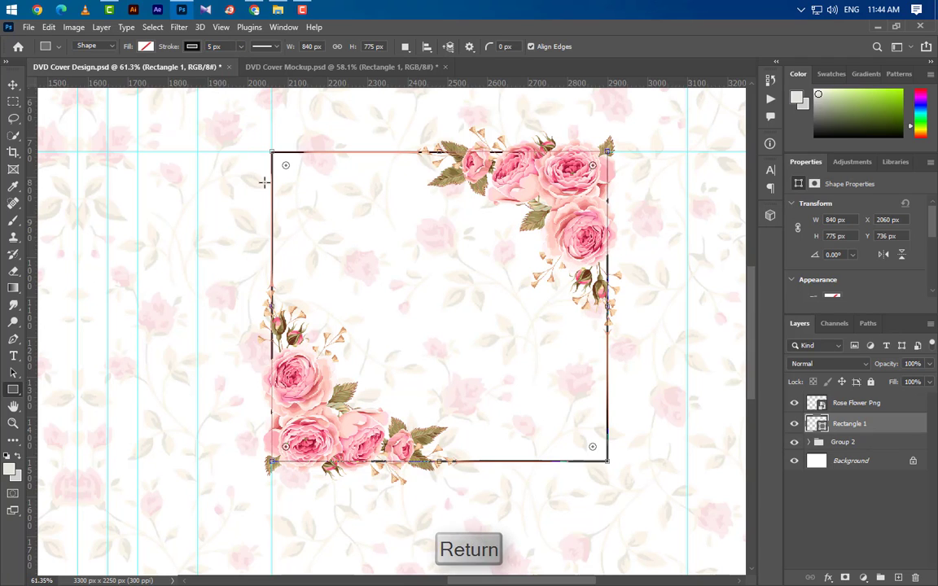
Step: Round all four corners of the rectangle with a 20 px radius
scroll(844, 275, "down", 1)
scroll(845, 275, "down", 4)
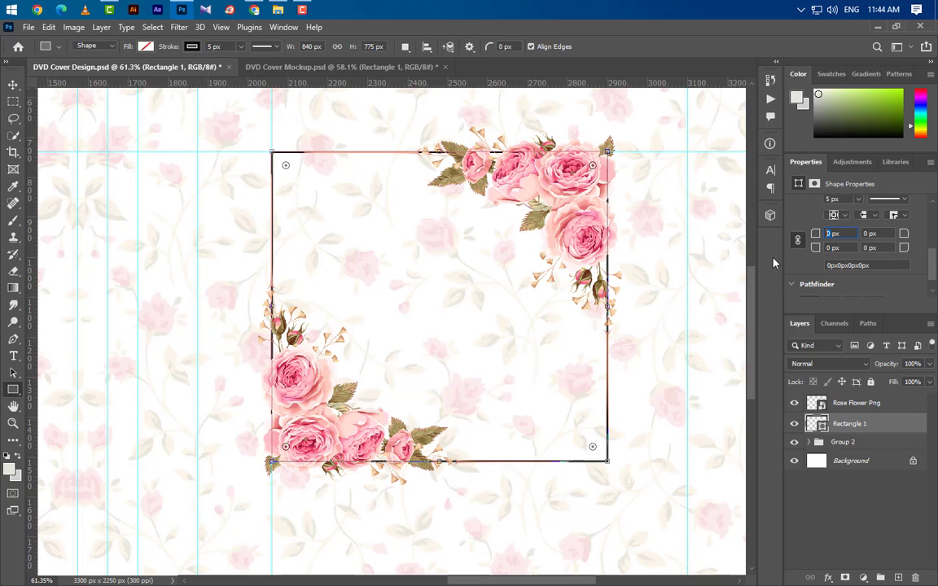
type("20")
key("Return")
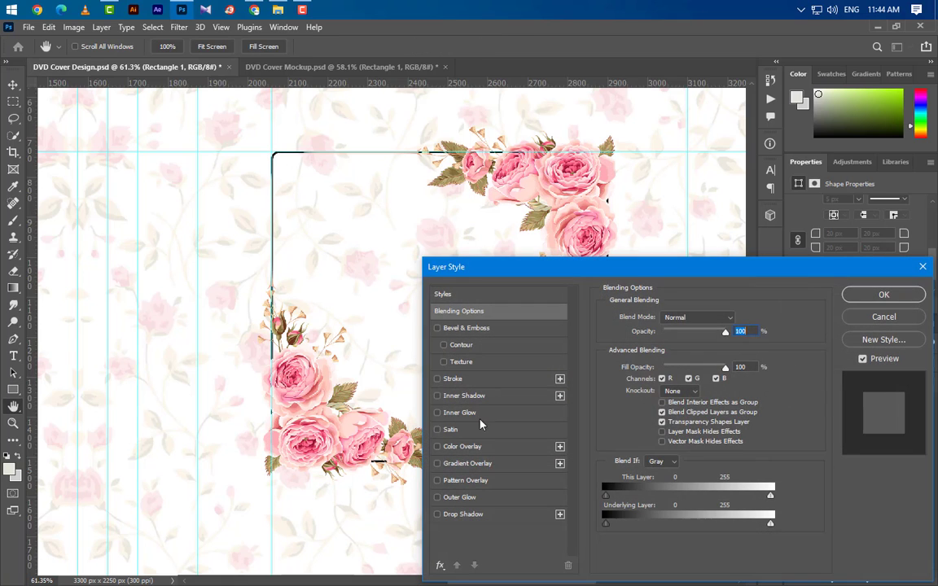
Step: Apply a Color Overlay effect with color eaa992 to the outlined rectangle
left_click(491, 449)
left_click(741, 325)
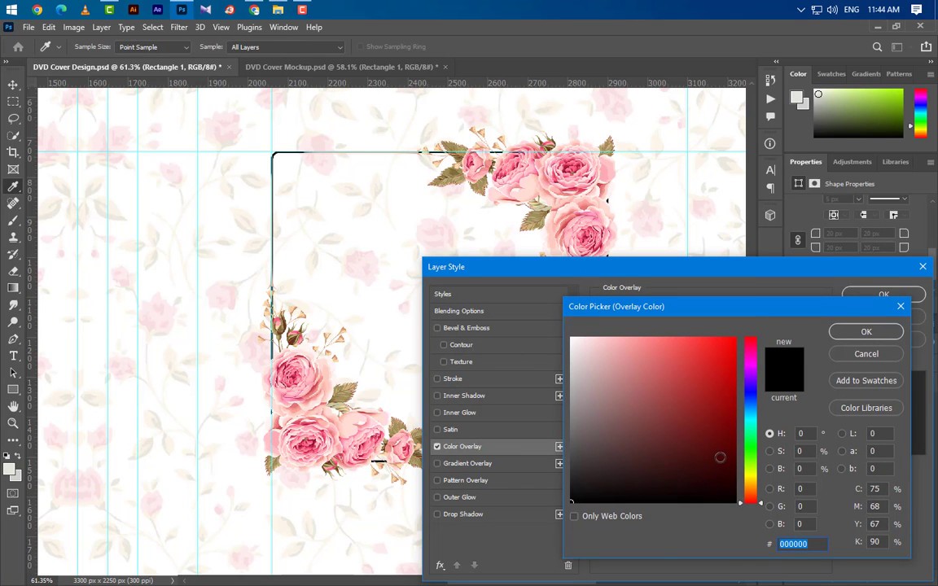
type("eaa992")
left_click(867, 331)
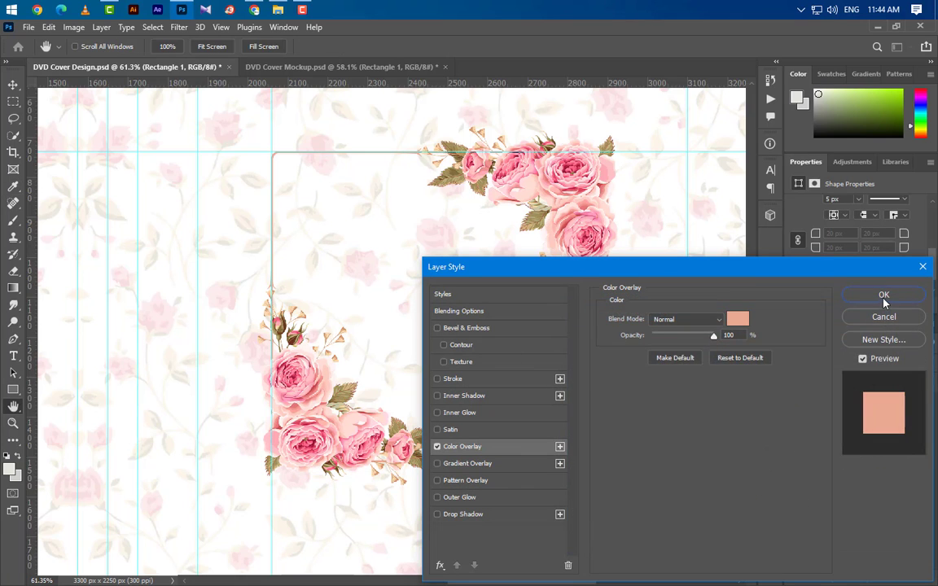
left_click(884, 298)
Step: Remove the two guides along the rose frame's top and left edges
left_click(14, 85)
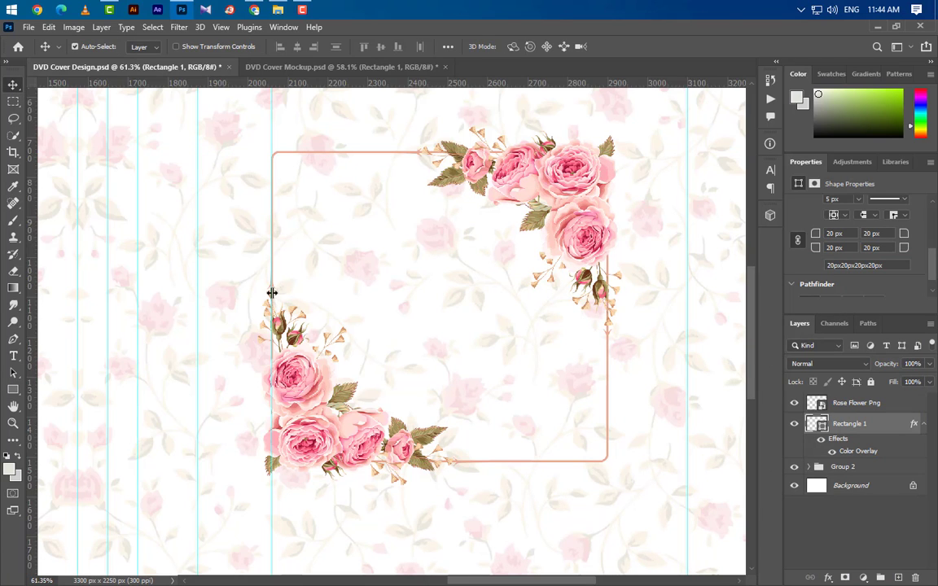
scroll(483, 366, "down", 4)
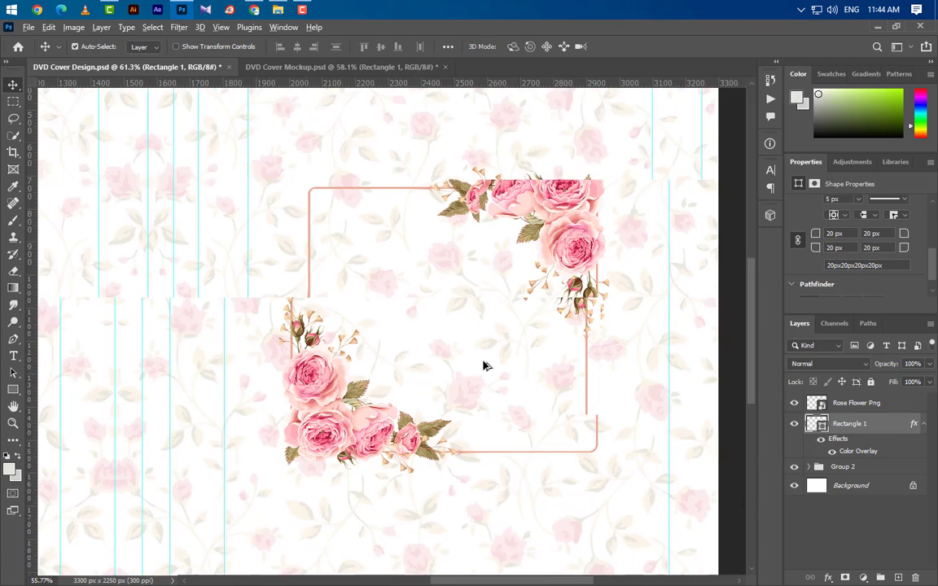
Step: Duplicate the Rectangle 1 layer, give the copy a solid fill and set its stroke width to 0 px
left_click_drag(892, 429, 896, 577)
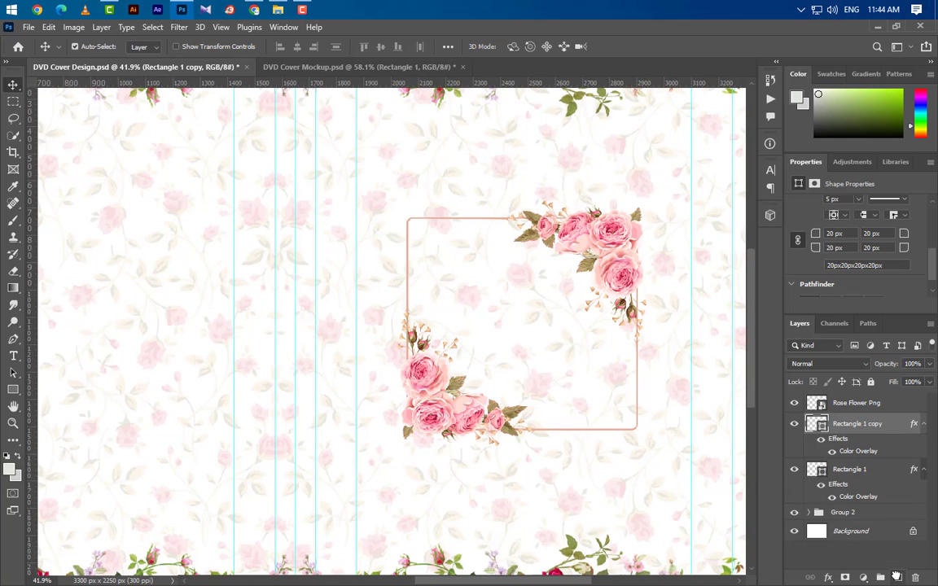
left_click(14, 390)
left_click(145, 47)
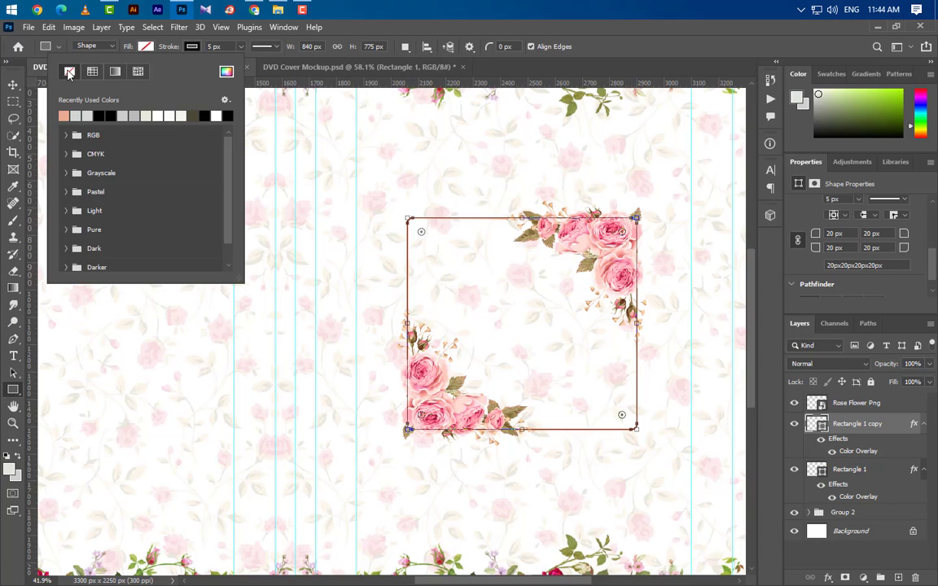
left_click(92, 75)
left_click(191, 49)
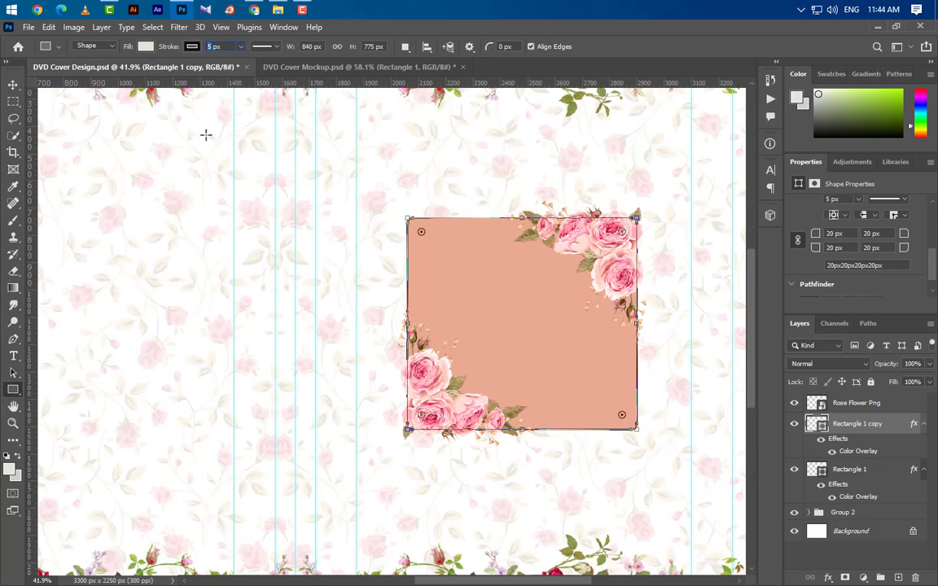
key("Return")
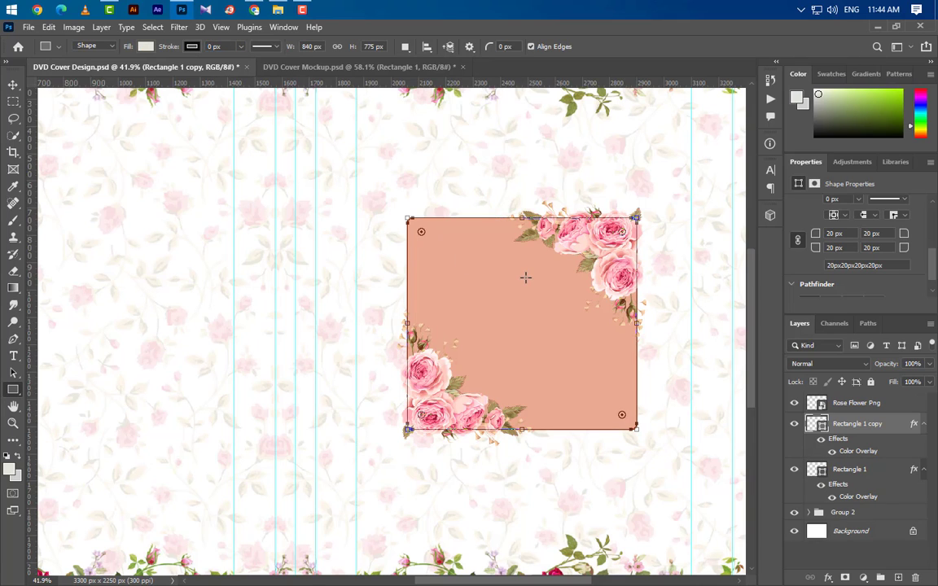
Step: Scale the filled rectangle copy about its center to 90.72%, leaving it about 762 × 703 px inside the outline
key("ctrl+t")
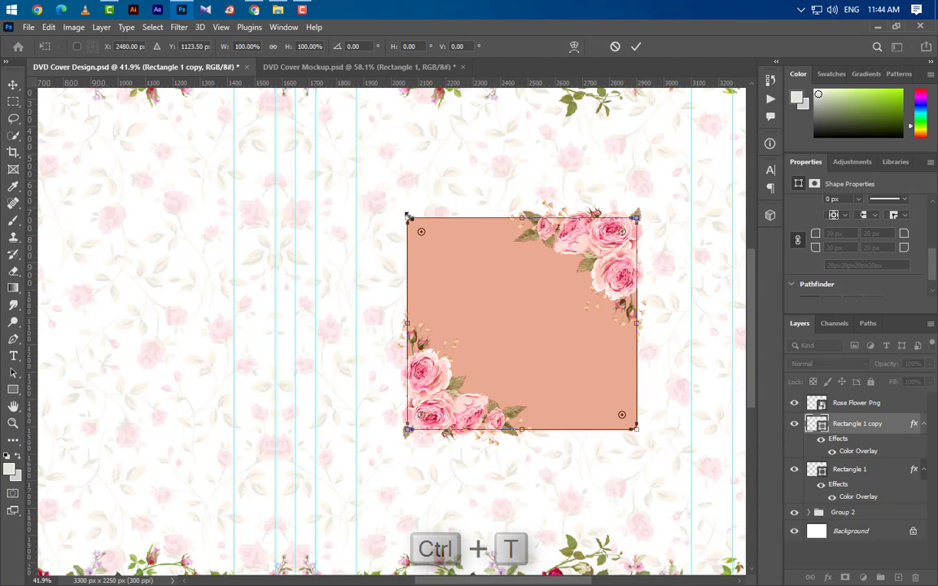
left_click_drag(409, 217, 420, 223)
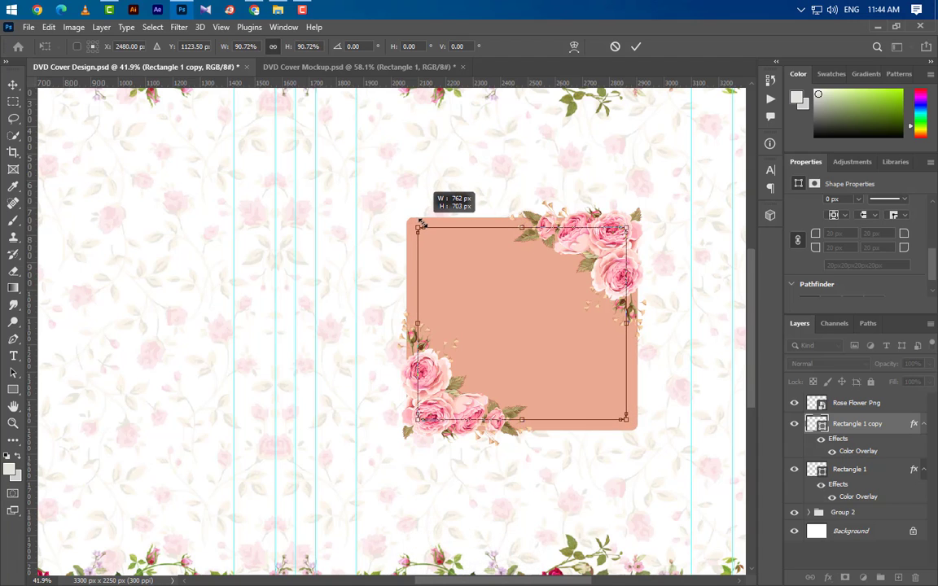
left_click_drag(421, 223, 420, 226)
key("Return")
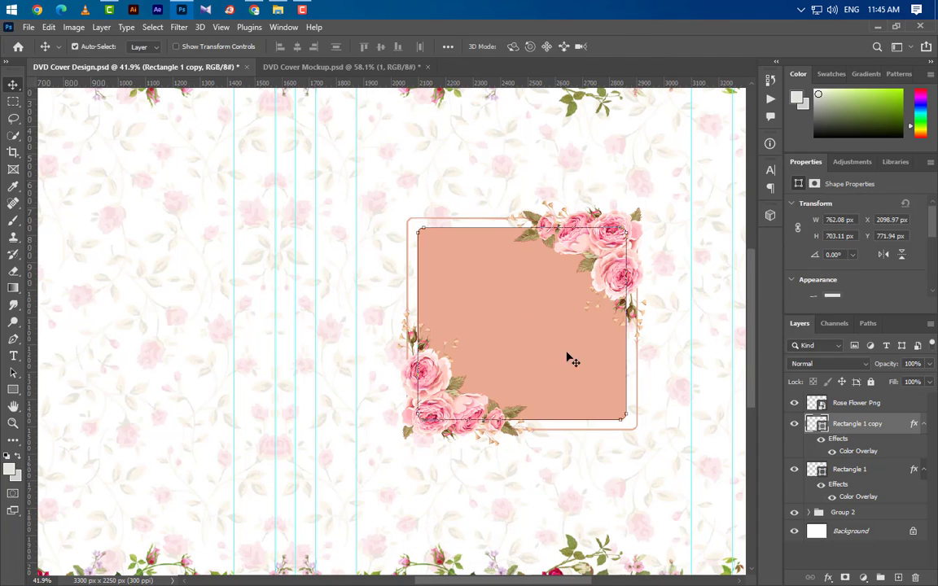
Step: Place the portrait photo of the standing couple over the filled rectangle and clip it to the Rectangle 1 copy layer
left_click(184, 11)
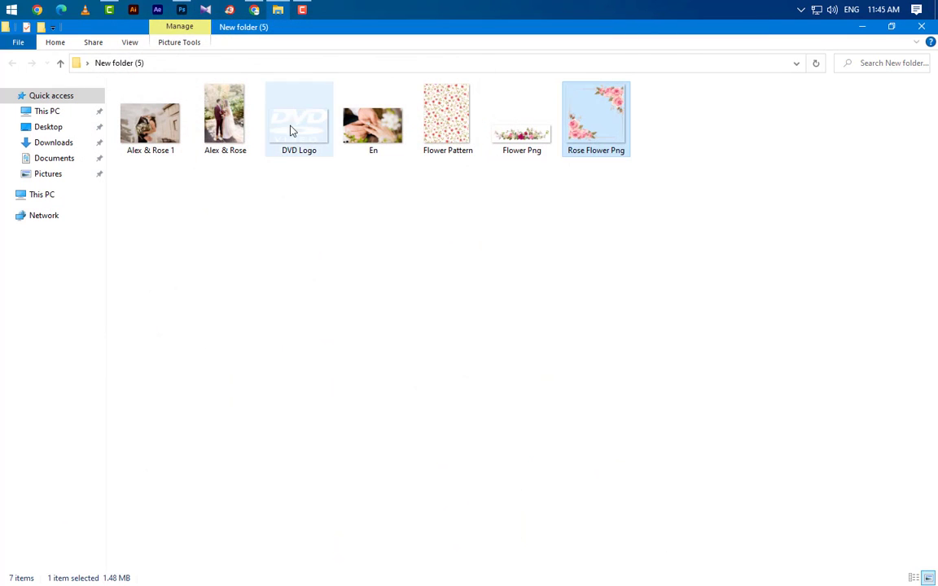
left_click_drag(226, 122, 465, 377)
left_click_drag(492, 294, 612, 315)
left_click(646, 46)
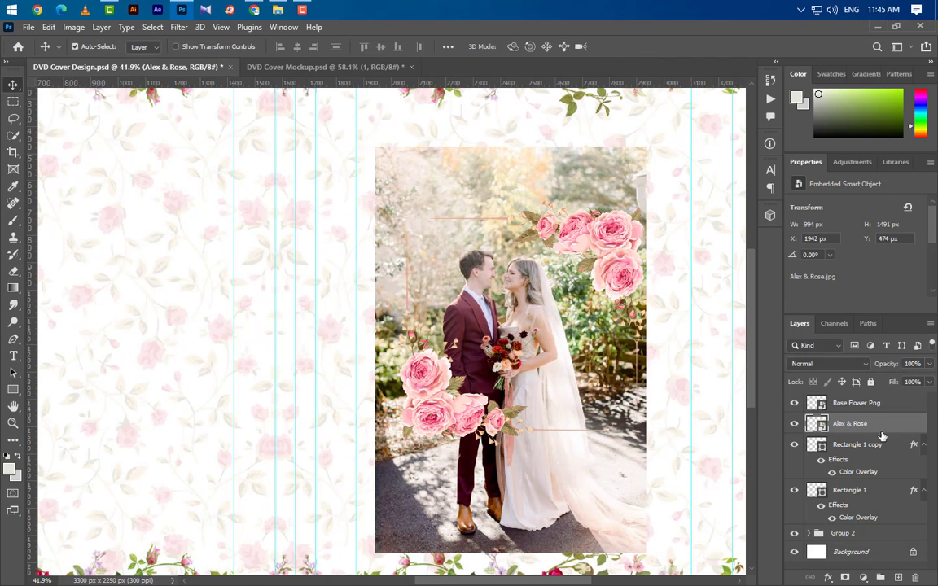
right_click(879, 423)
left_click(802, 333)
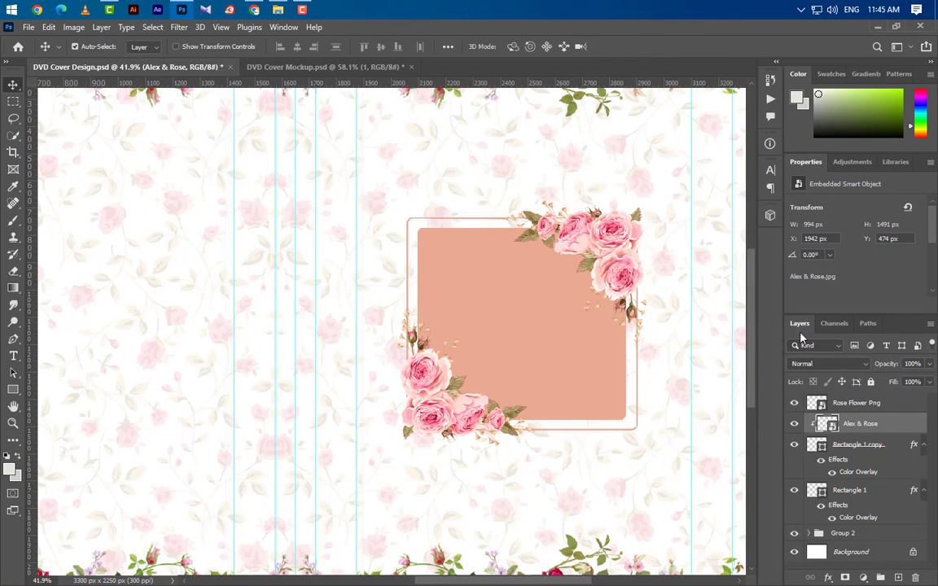
Step: Delete the Color Overlay effect from the Rectangle 1 copy layer
left_click(883, 449)
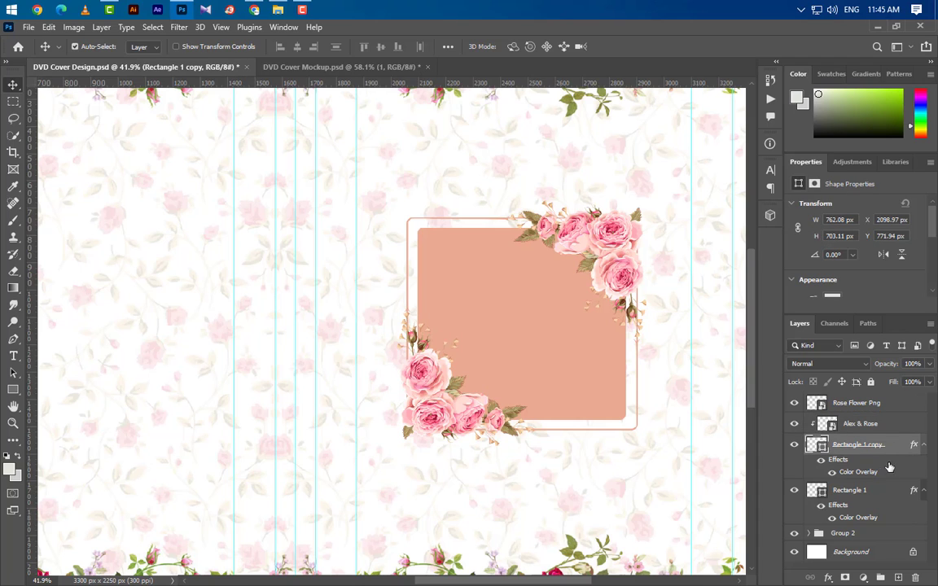
left_click_drag(870, 474, 916, 577)
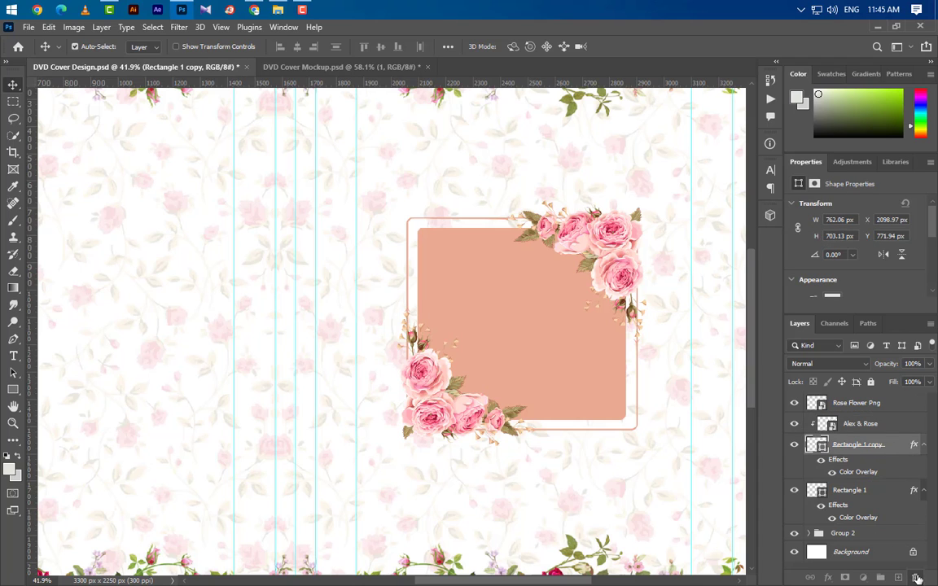
Step: Scale the clipped couple photo to about 123.24% and reposition it so the couple sits centrally inside the rose frame
left_click(912, 426)
key("ctrl+t")
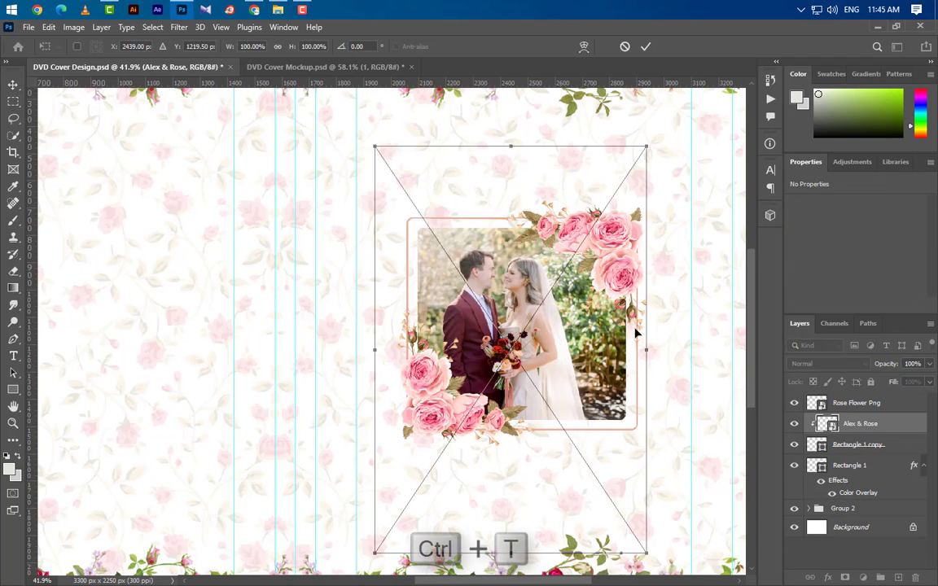
left_click_drag(597, 334, 615, 353)
key("ctrl+minus")
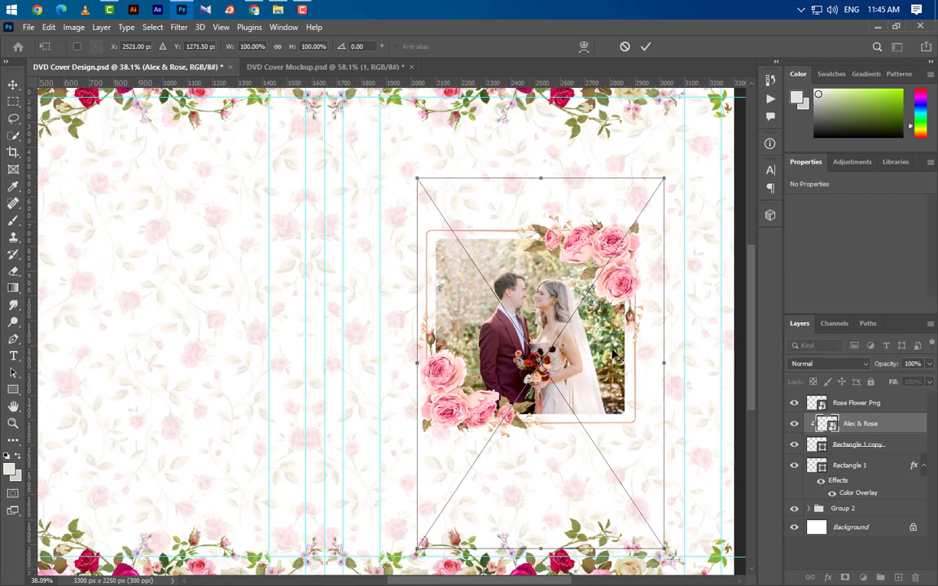
left_click_drag(751, 355, 750, 391)
left_click_drag(541, 442, 538, 500)
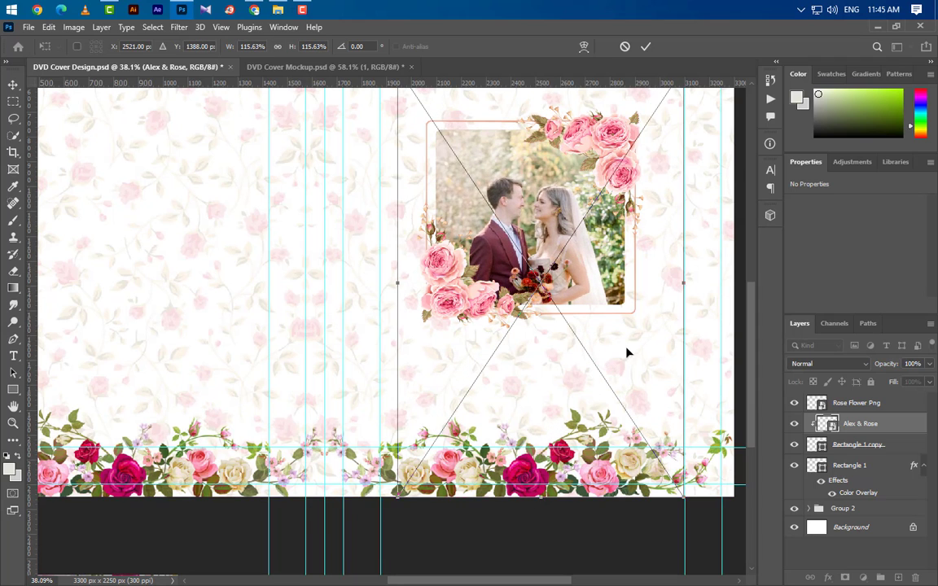
left_click_drag(626, 351, 635, 338)
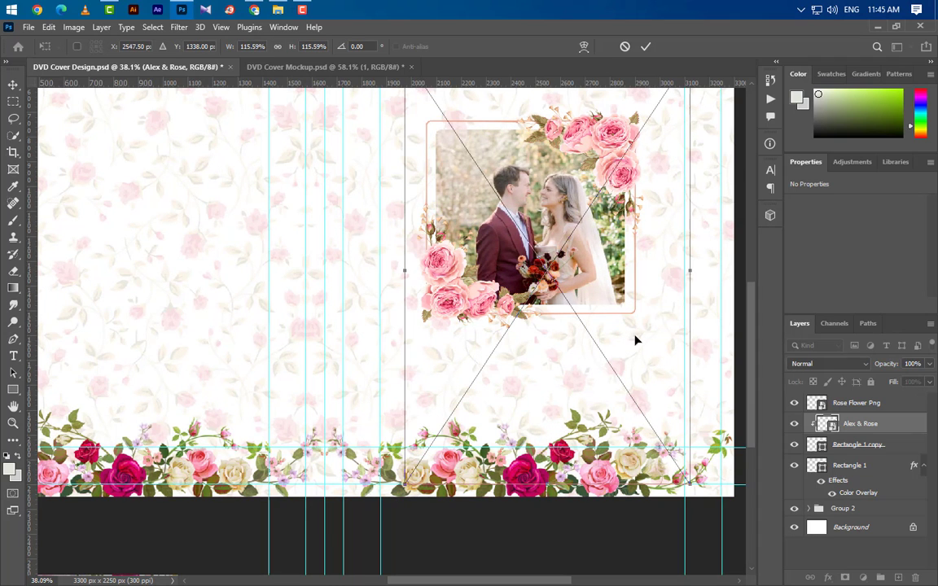
left_click_drag(691, 271, 649, 281)
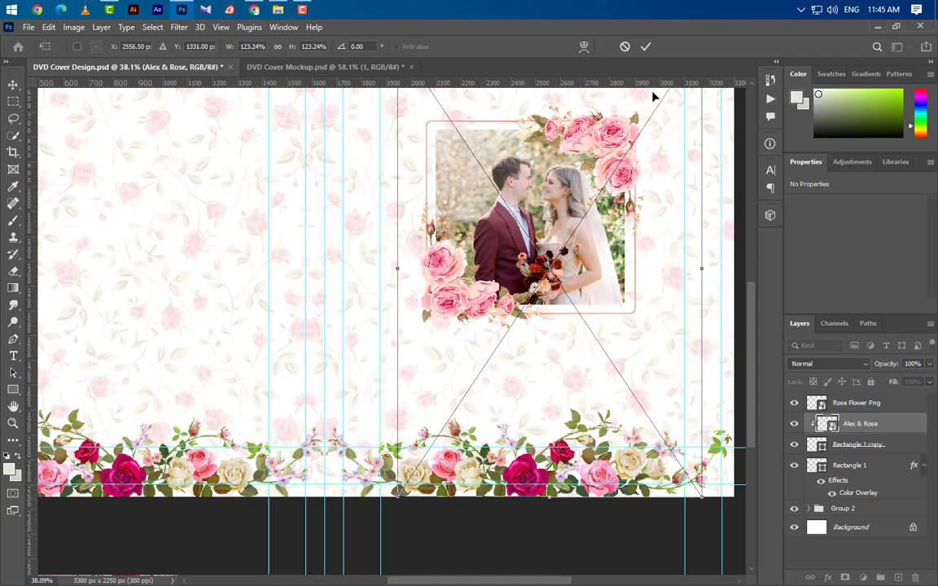
left_click(644, 49)
Step: Group the Rose Flower Png, couple photo, Rectangle 1 copy and Rectangle 1 layers together
scroll(433, 407, "down", 3)
scroll(554, 177, "up", 4)
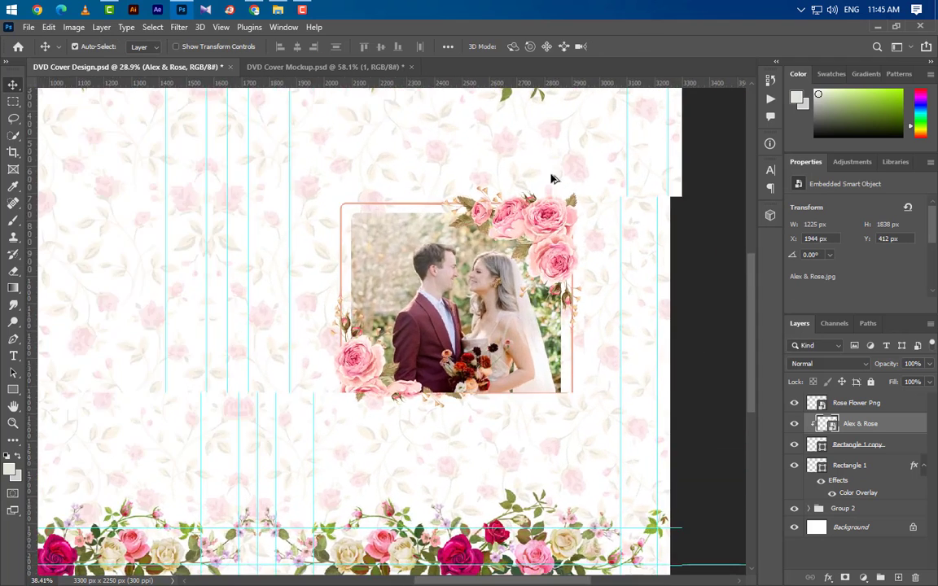
scroll(551, 178, "up", 3)
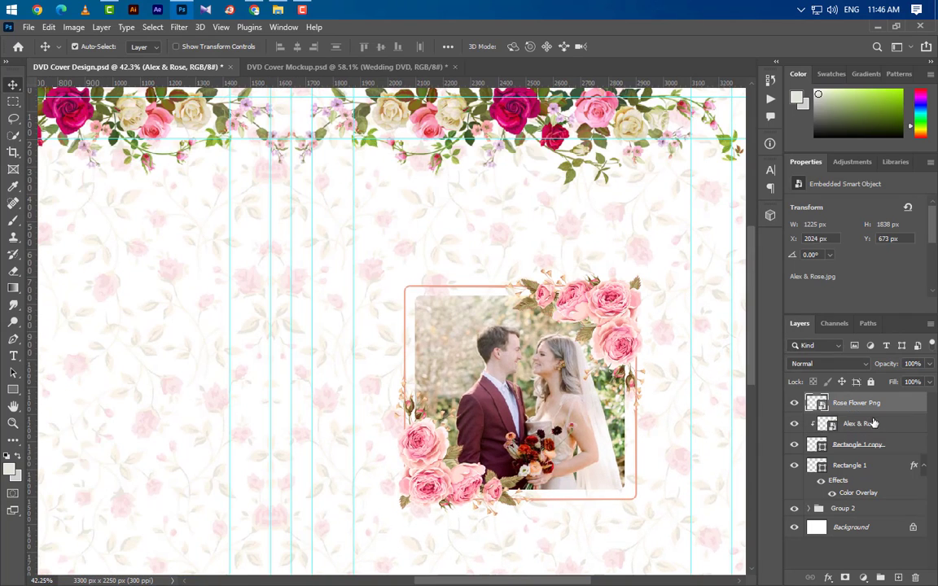
left_click(885, 431, "ctrl")
left_click(885, 450, "ctrl")
left_click(886, 470, "ctrl")
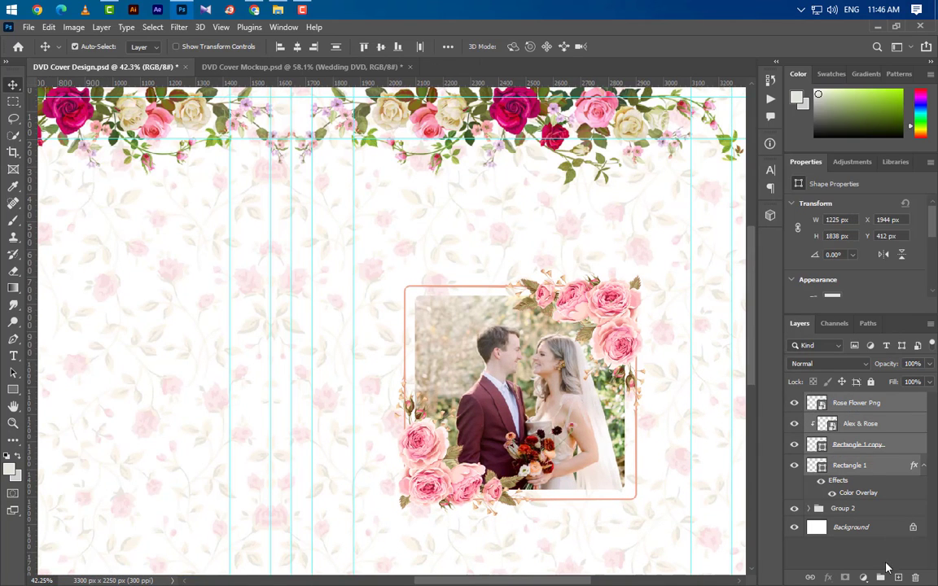
left_click(881, 578)
Step: Add the text "Wedding DVD" above the photo frame on the front cover
left_click(13, 356)
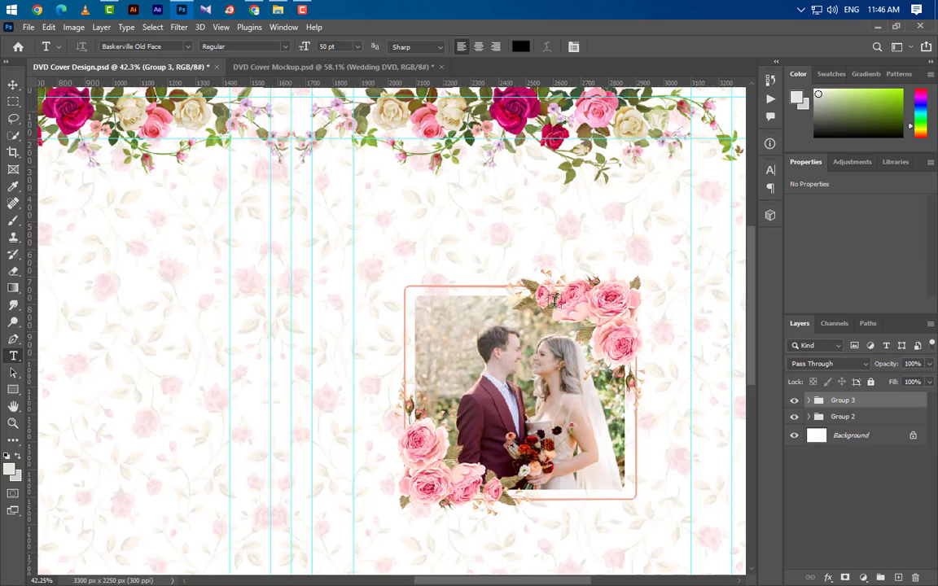
left_click(472, 200)
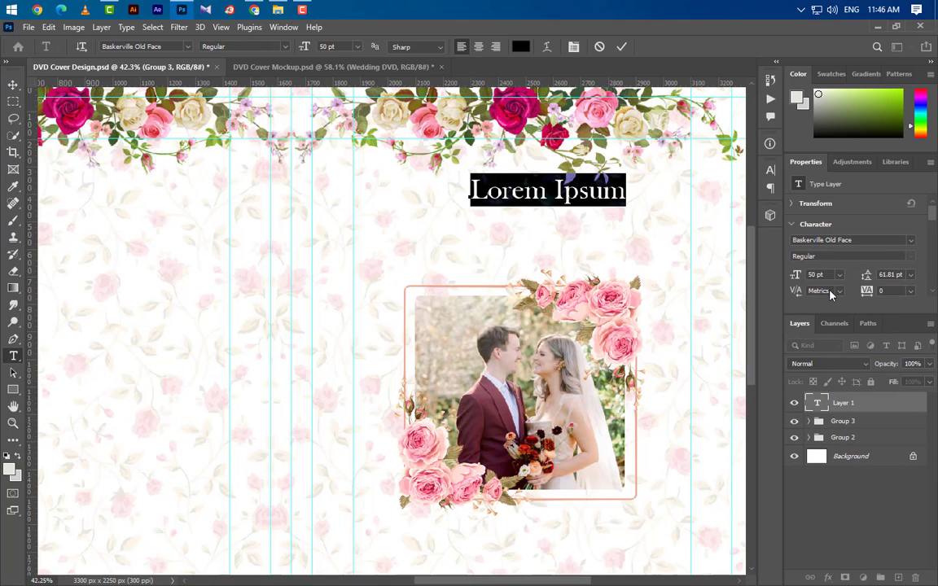
type("Wedd")
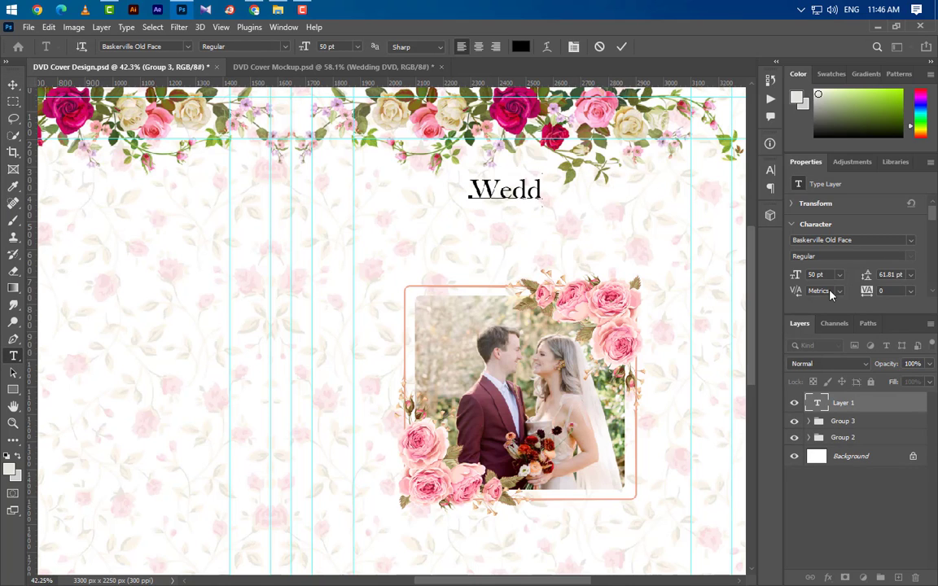
type("ing DVD")
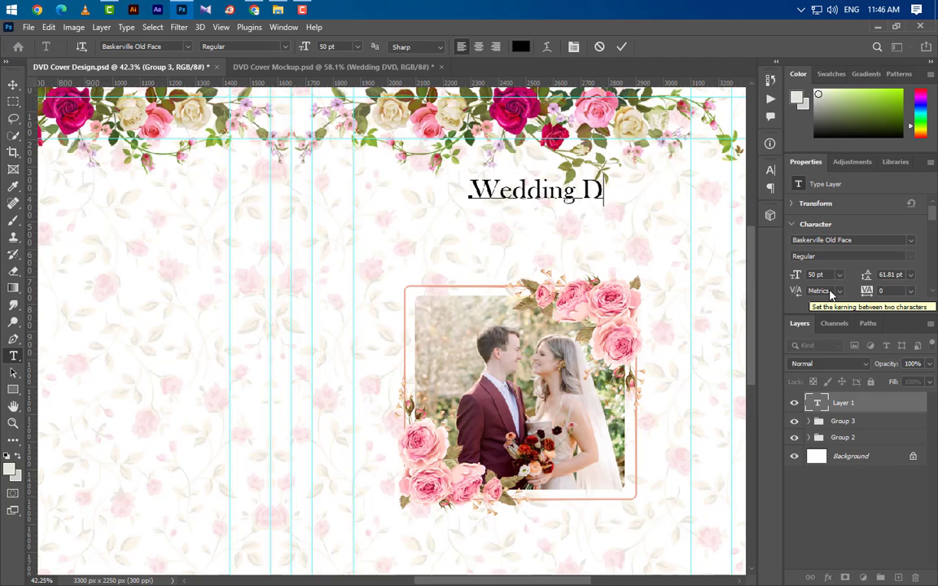
left_click(623, 47)
Step: Set the Wedding DVD text to all caps with a font size of 27.55 pt
left_click(770, 170)
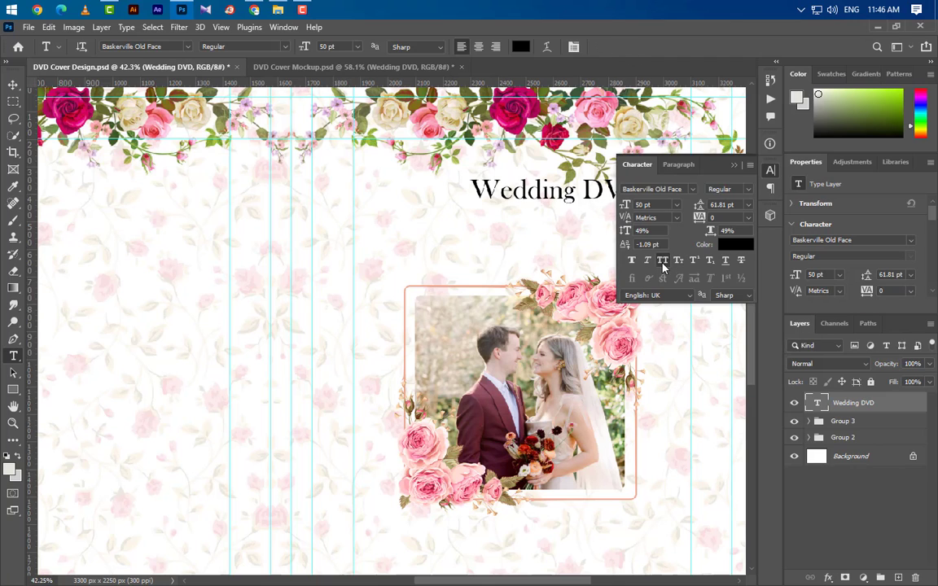
left_click(662, 260)
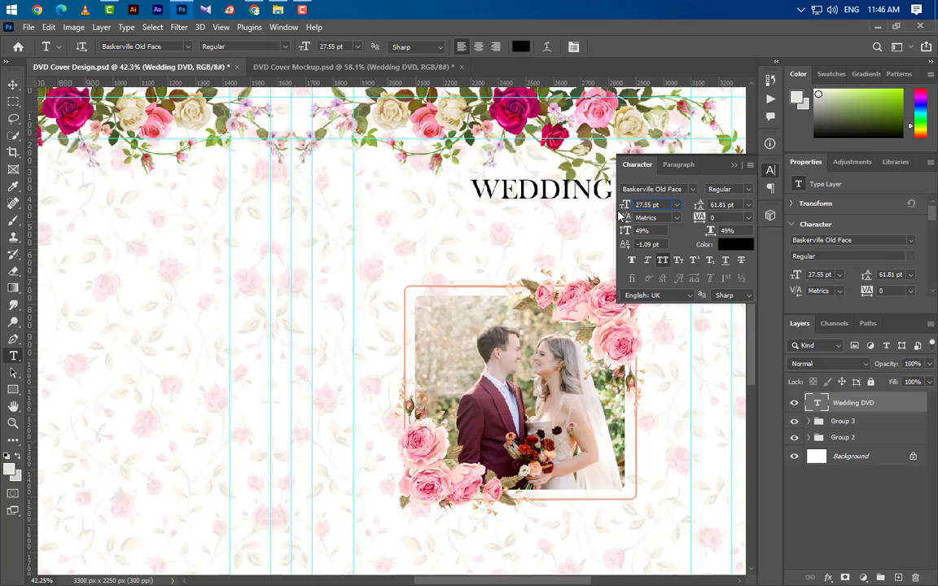
left_click(734, 167)
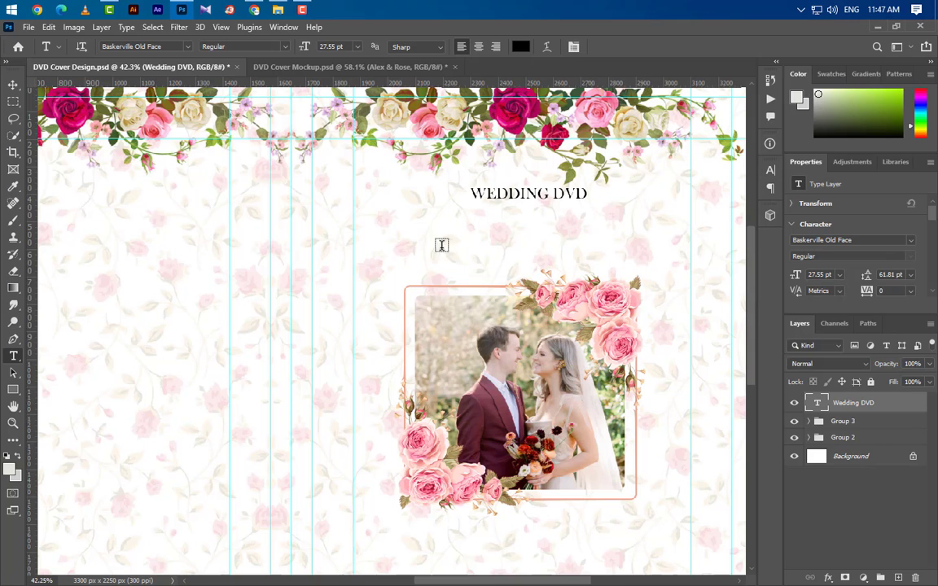
Step: Add a text line with the couple's first names between the Wedding DVD title and the photo frame
left_click(424, 245)
type("ALEX & ROSE")
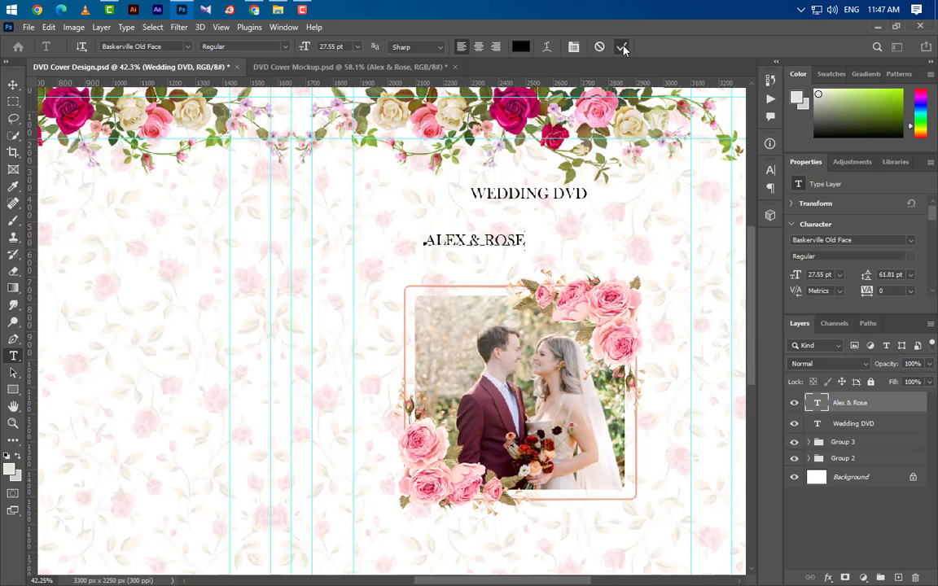
left_click(621, 47)
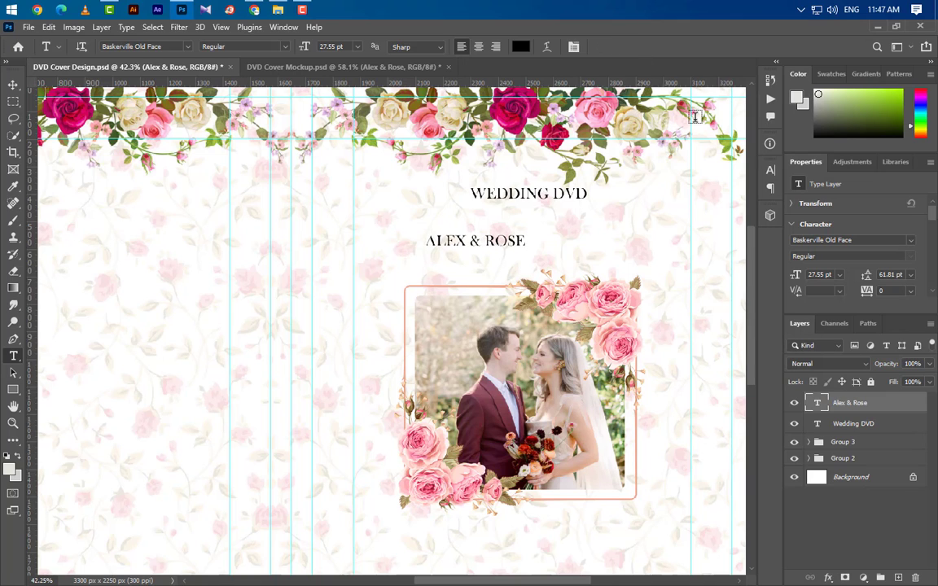
Step: Change the couple's names to the GoodVibrations Script font and turn off all caps
left_click(771, 170)
left_click(693, 190)
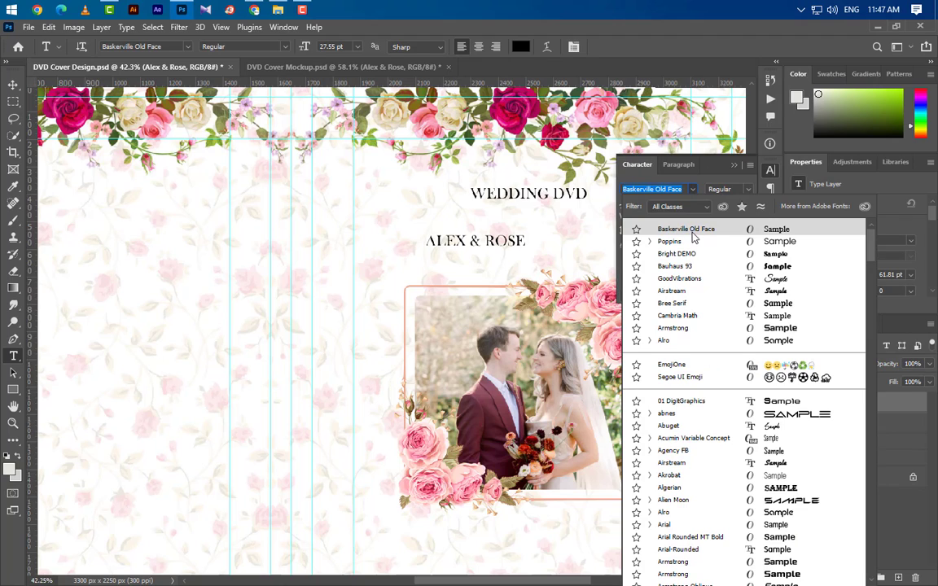
left_click(684, 279)
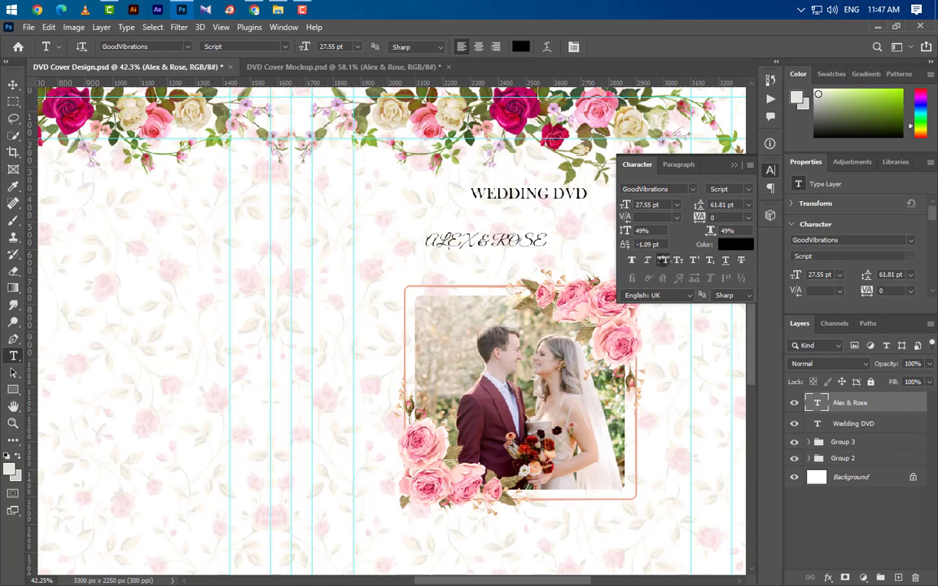
left_click(664, 260)
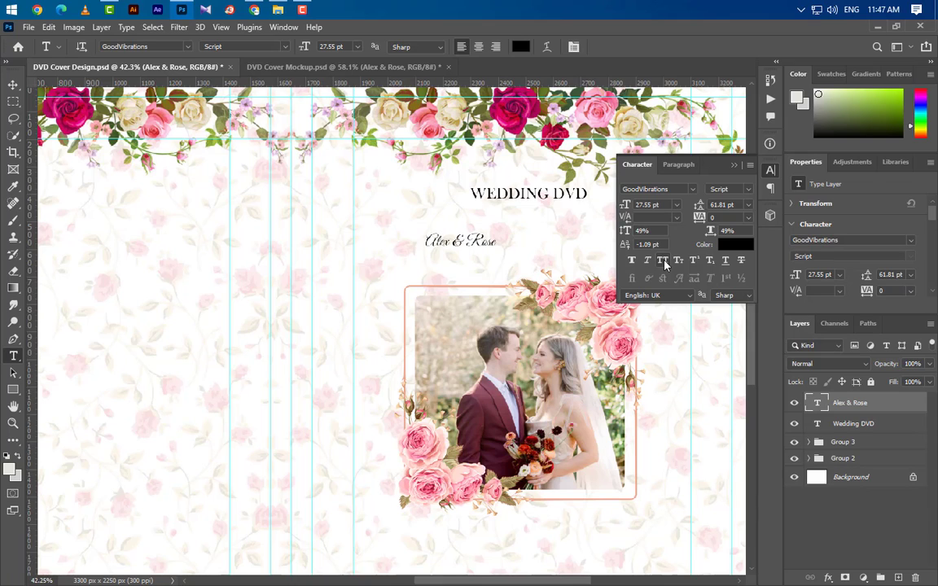
Step: Enlarge the couple's names to 86.5 pt and move the line slightly down from the Wedding DVD title
left_click(650, 205)
key("Return")
left_click(736, 168)
key("v")
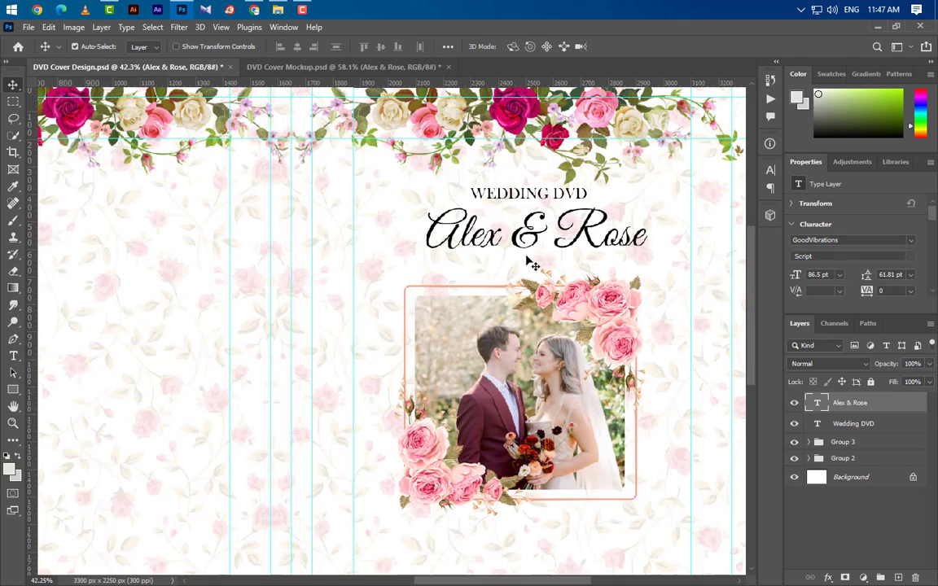
left_click_drag(535, 233, 538, 244)
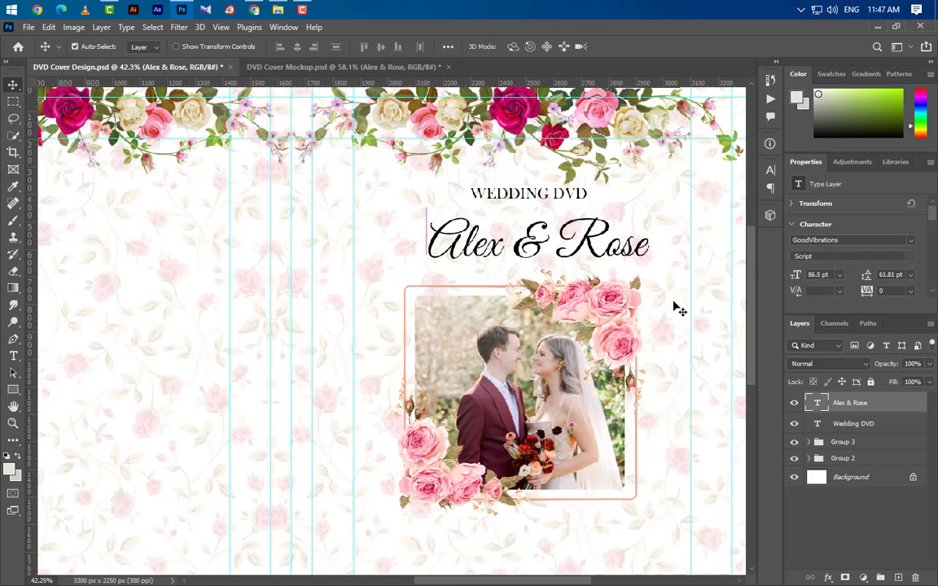
Step: Add the text "Wedding Day" below the photo frame in the Wedding DVD title's style and set its size to 28 pt
left_click(875, 424)
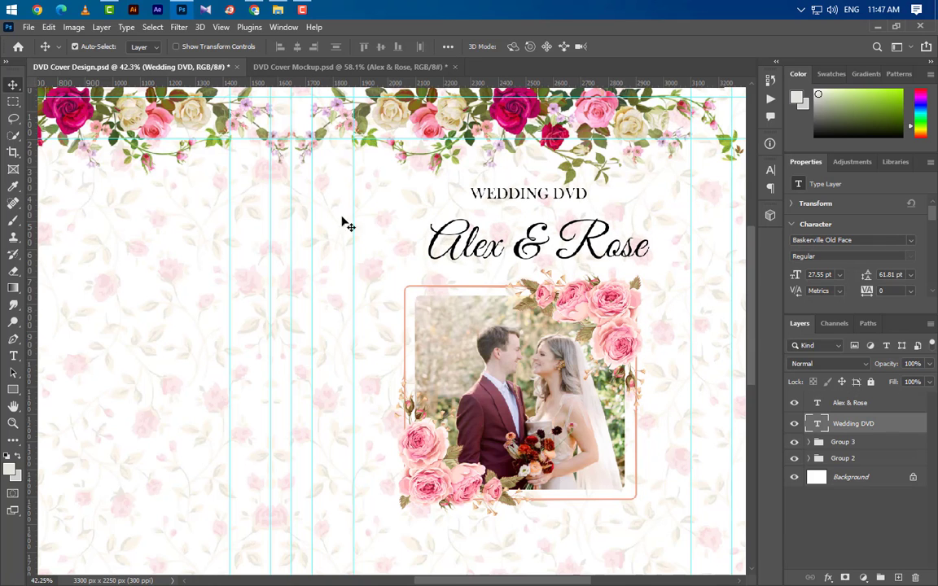
scroll(345, 220, "down", 4)
scroll(432, 428, "up", 5)
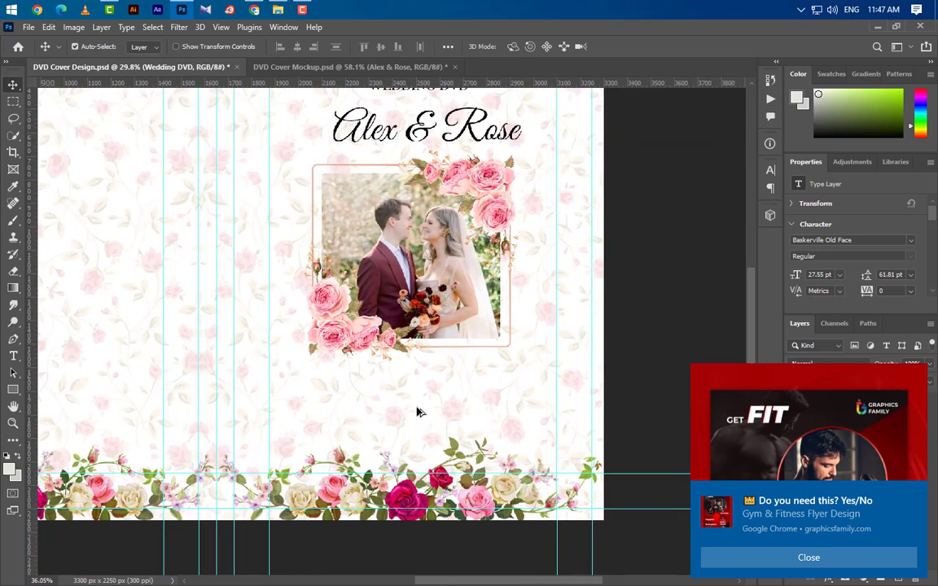
key("t")
left_click(413, 386)
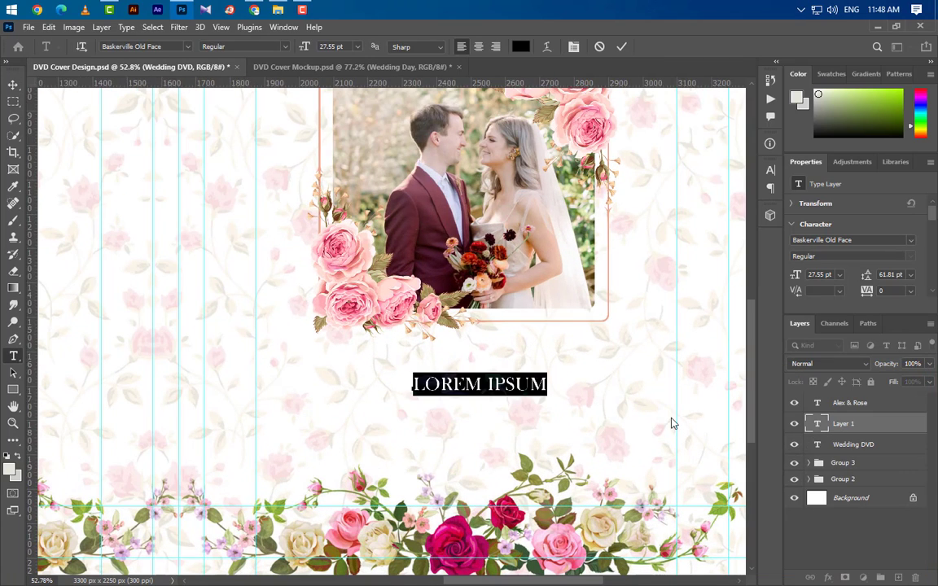
type("Wedd")
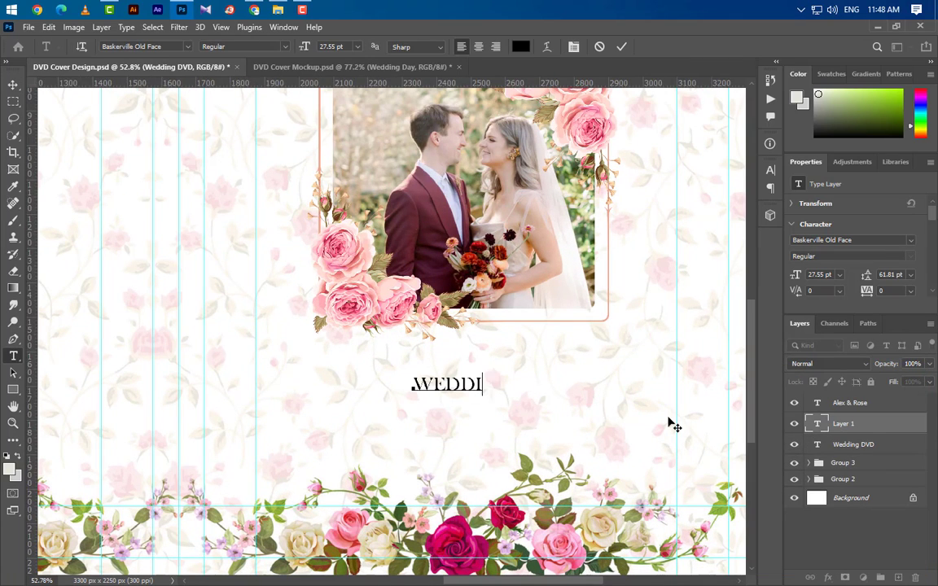
type("ing Da")
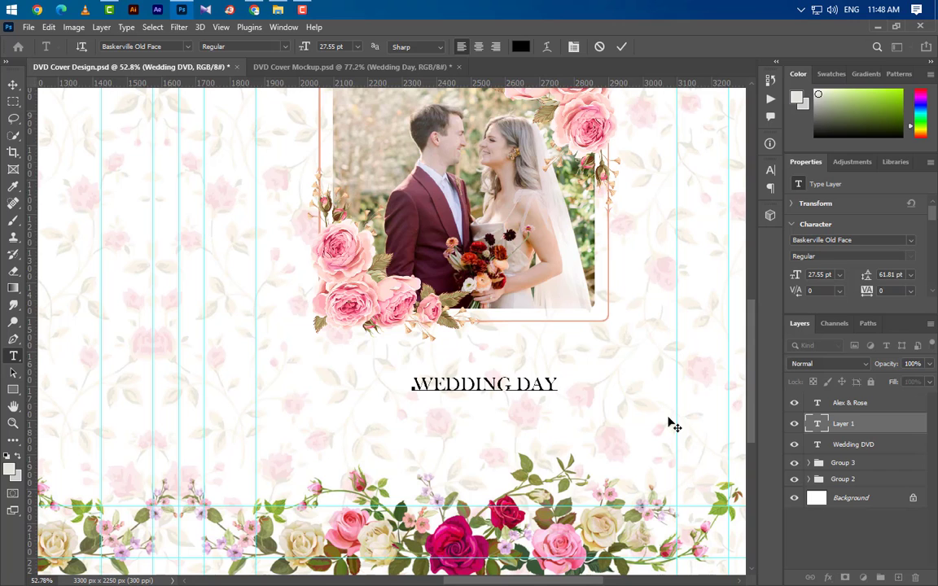
left_click(622, 47)
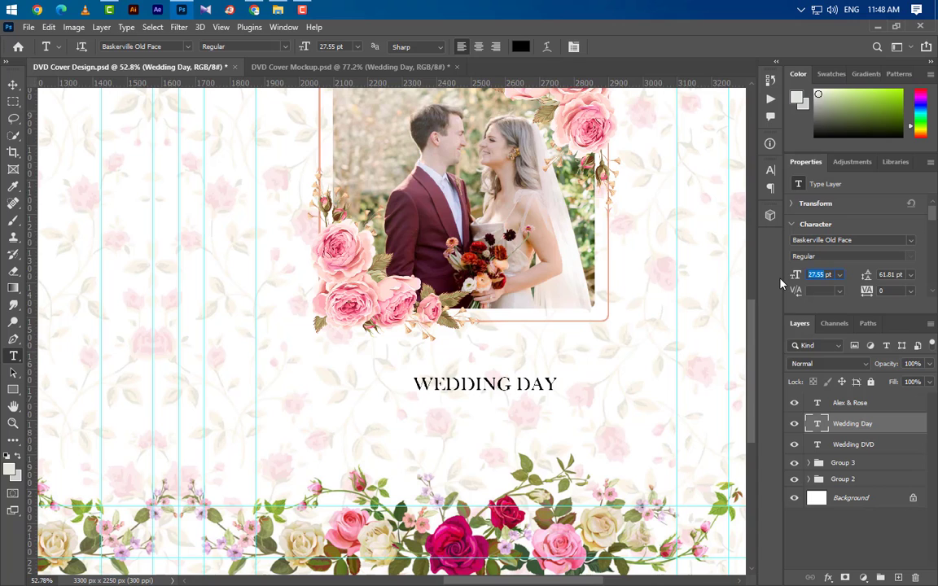
type("28")
key("Return")
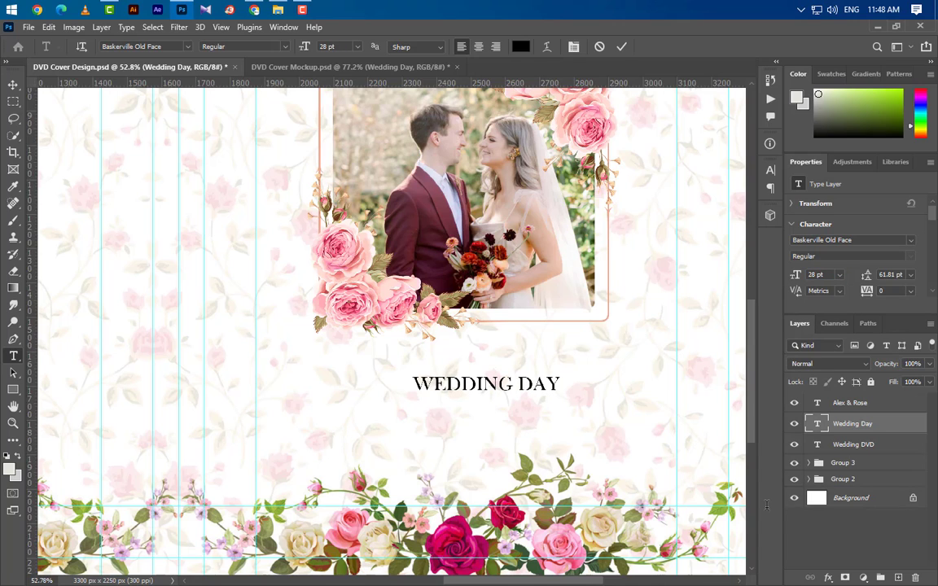
Step: Add the date text "31th December 2024" below the Wedding Day line
left_click(359, 429)
type("31")
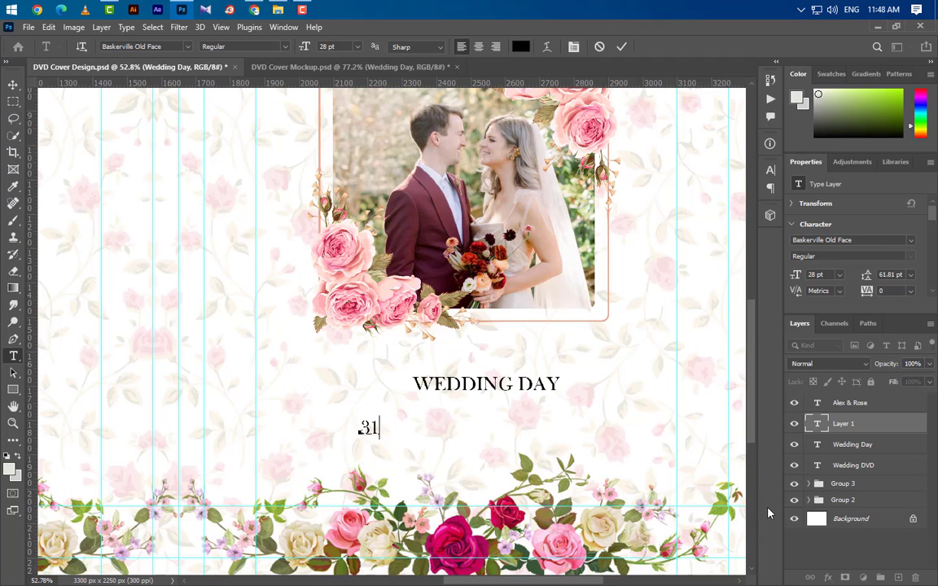
type("TH DECE")
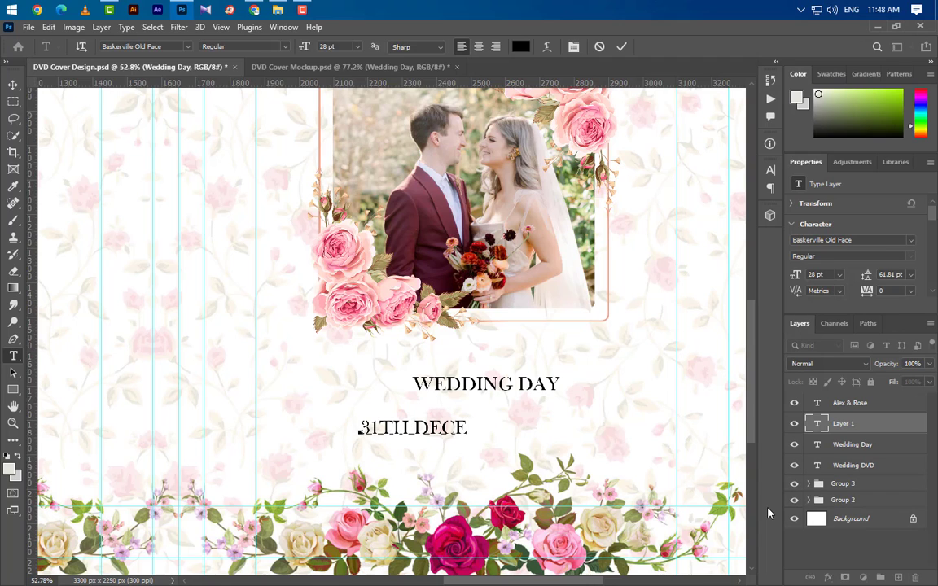
type("MBER")
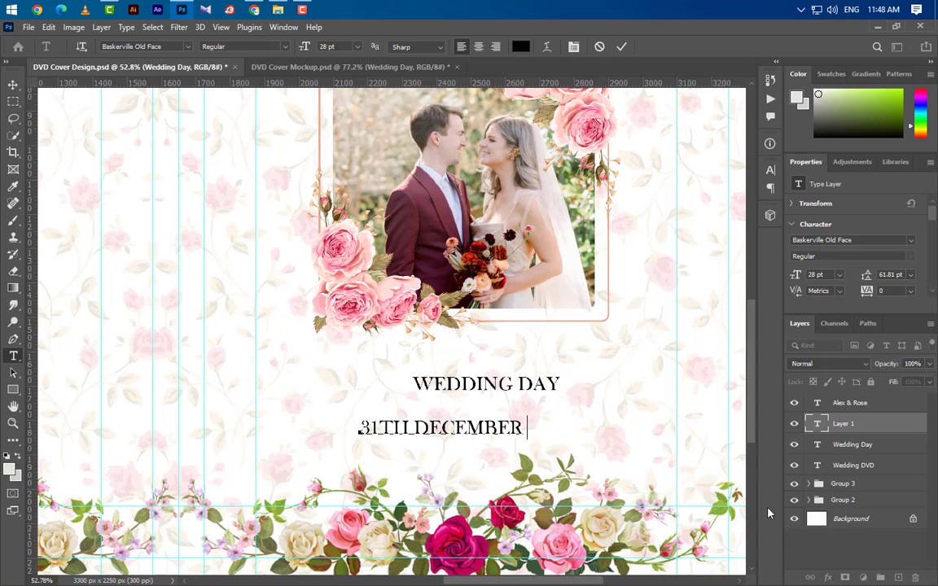
type(" 2024")
left_click(622, 47)
Step: Turn off all caps for the "th" in the date line on the front cover
left_click_drag(378, 428, 408, 428)
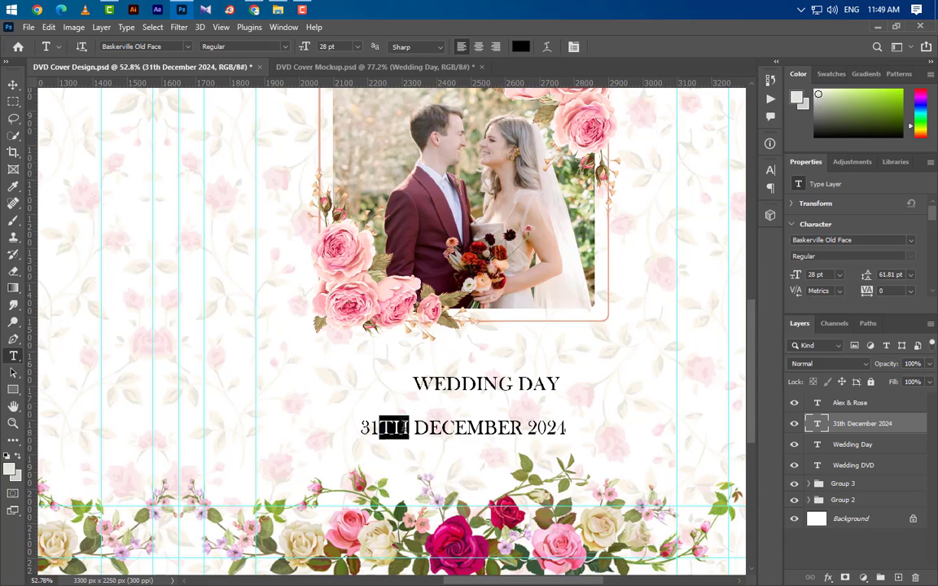
left_click(770, 171)
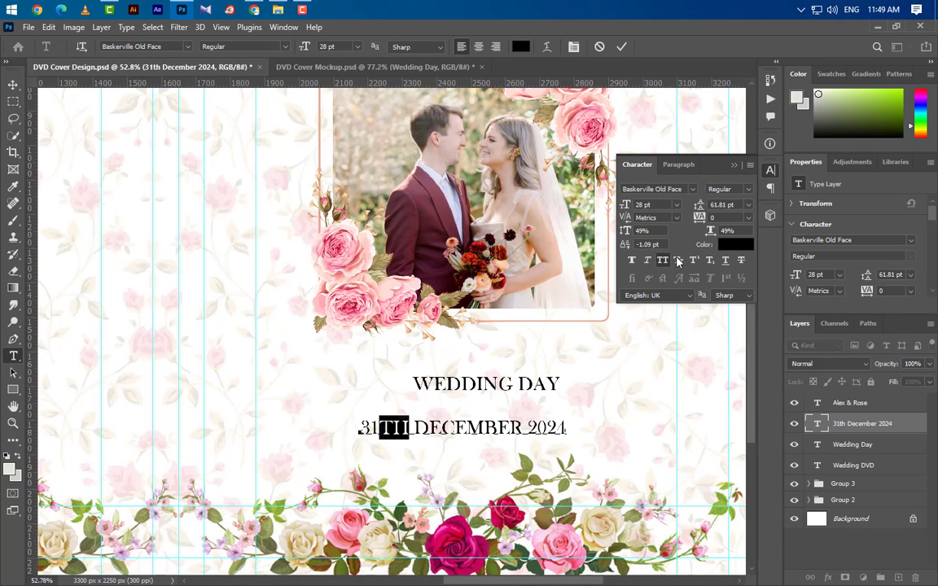
left_click(662, 260)
left_click(735, 165)
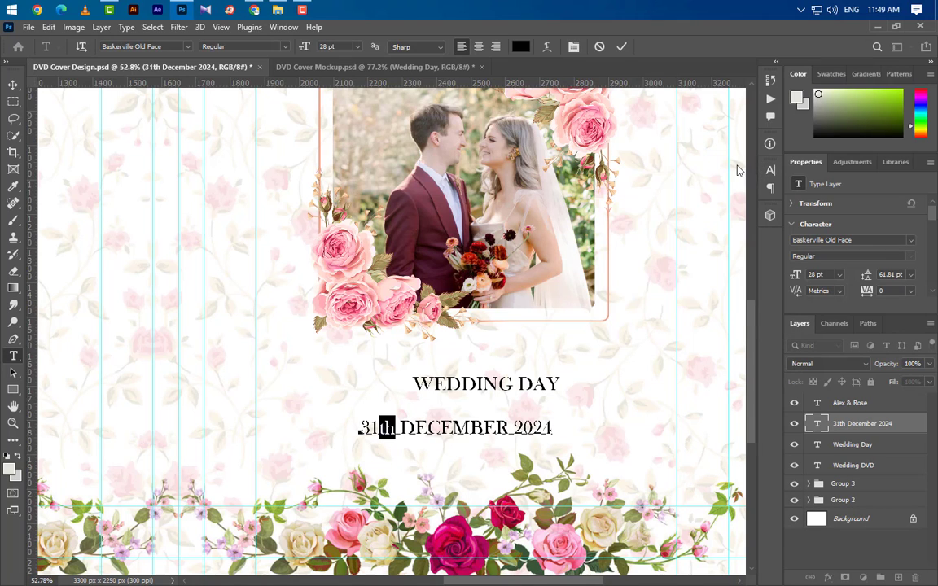
left_click(622, 46)
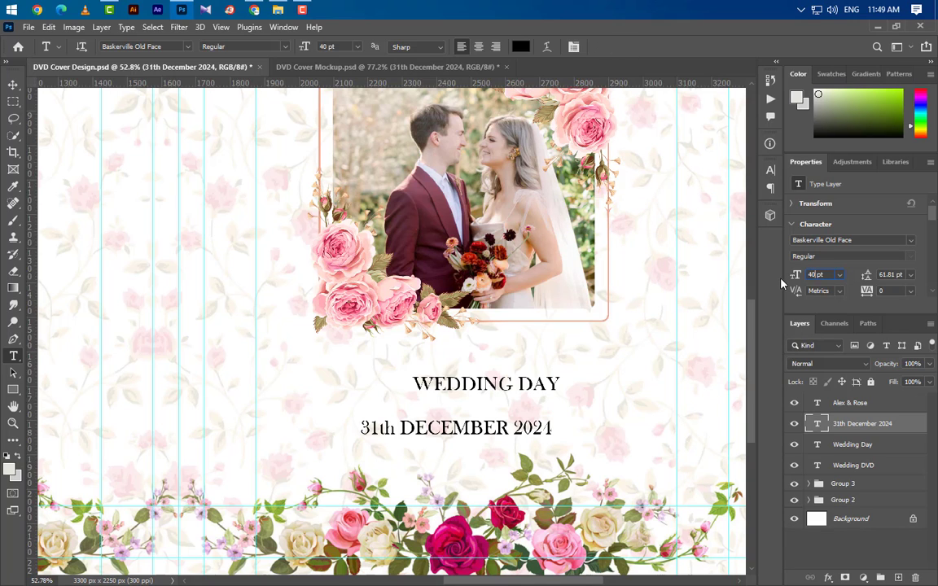
Step: Set the date line's size to 40 pt and centre it just below the Wedding Day line
key("Return")
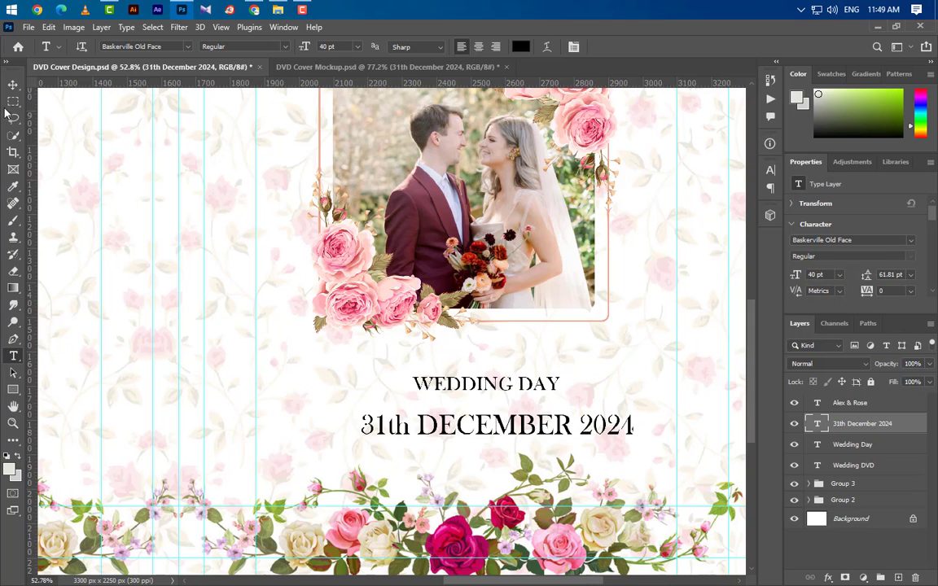
left_click(13, 84)
left_click_drag(496, 433, 488, 424)
scroll(476, 515, "down", 3)
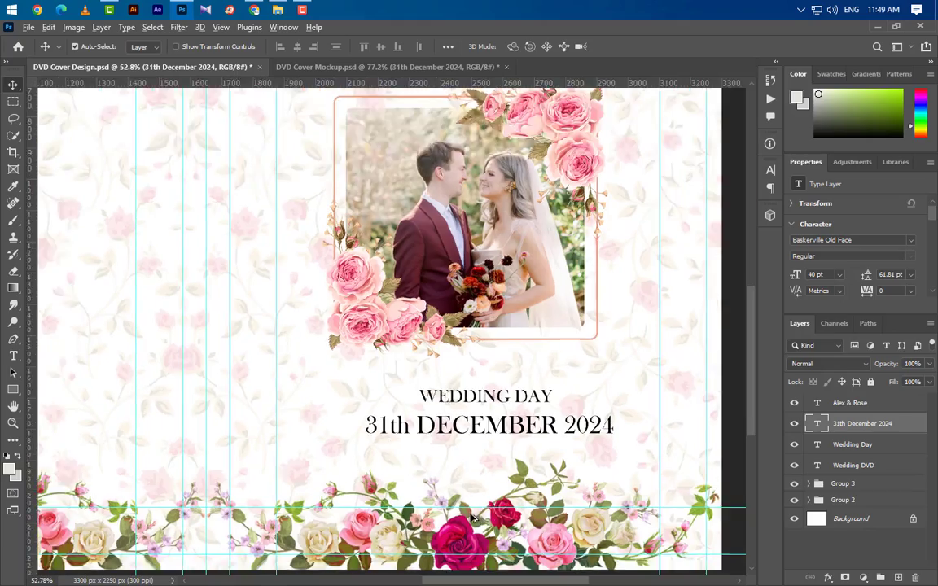
Step: Duplicate the Wedding Day and date text layers, placing the copies at the top of the layer stack
scroll(511, 521, "down", 5)
scroll(377, 456, "up", 4)
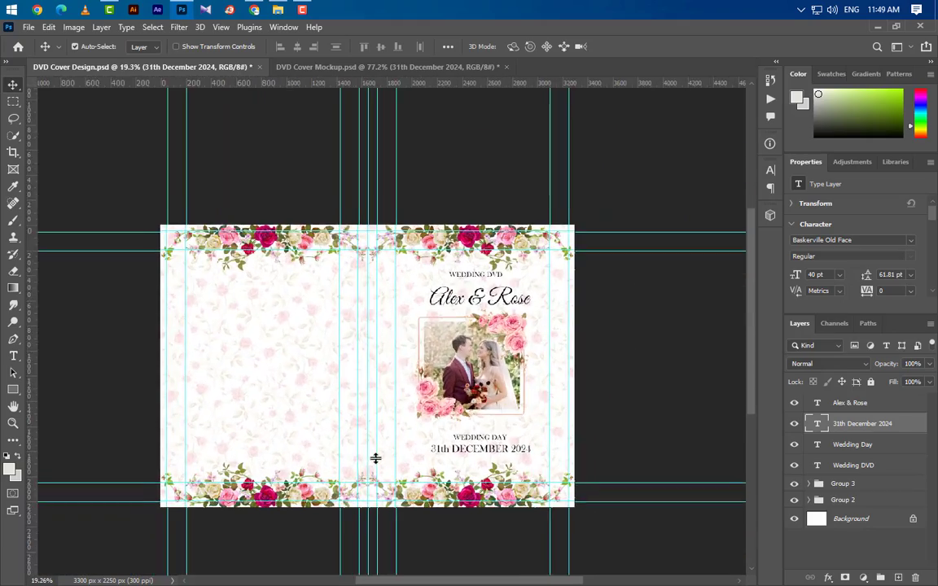
scroll(383, 438, "up", 2)
key("t")
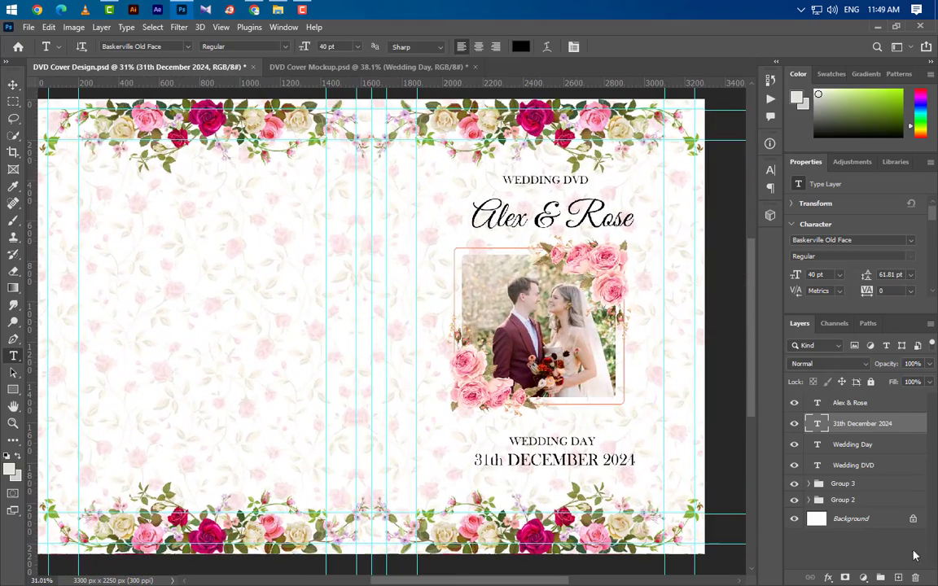
left_click(895, 446, "shift")
left_click_drag(896, 446, 894, 397)
Step: Group the four original front-cover text layers: the couple's names, date, Wedding Day and Wedding DVD
left_click(895, 443)
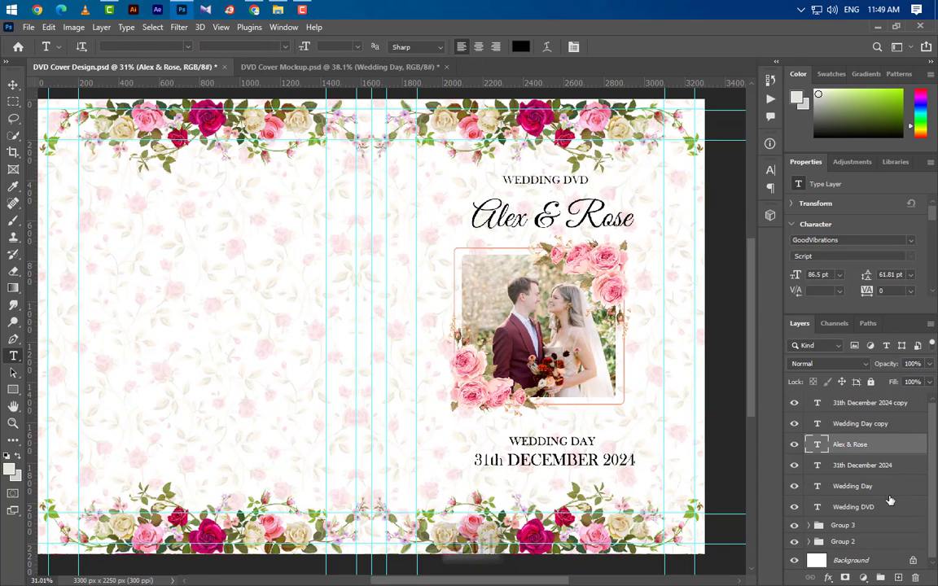
left_click(890, 466, "ctrl")
left_click(892, 487, "ctrl")
left_click(895, 508, "ctrl")
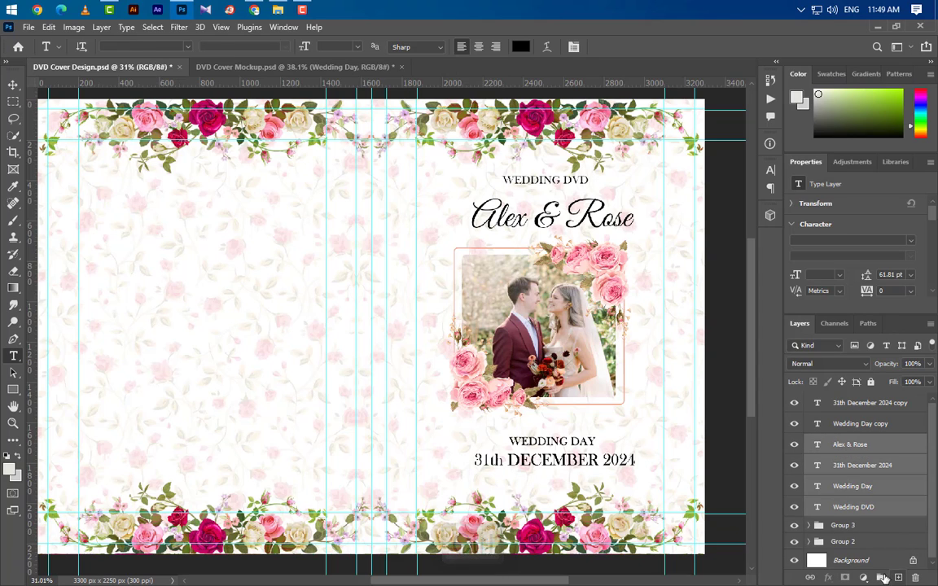
left_click(882, 577)
Step: Place the date copy on the spine, rotated 90° clockwise, and set its size to 35 pt
left_click(878, 405)
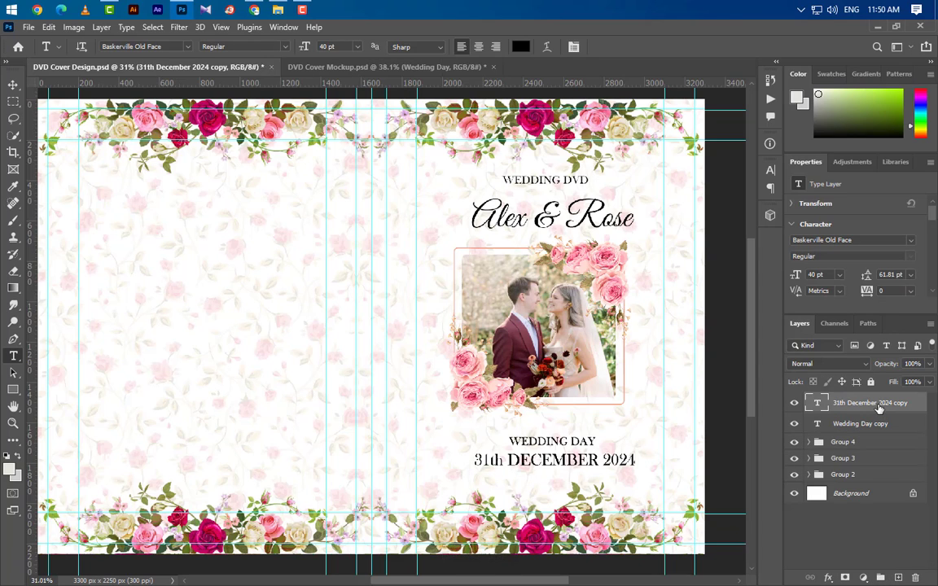
key("ctrl+t")
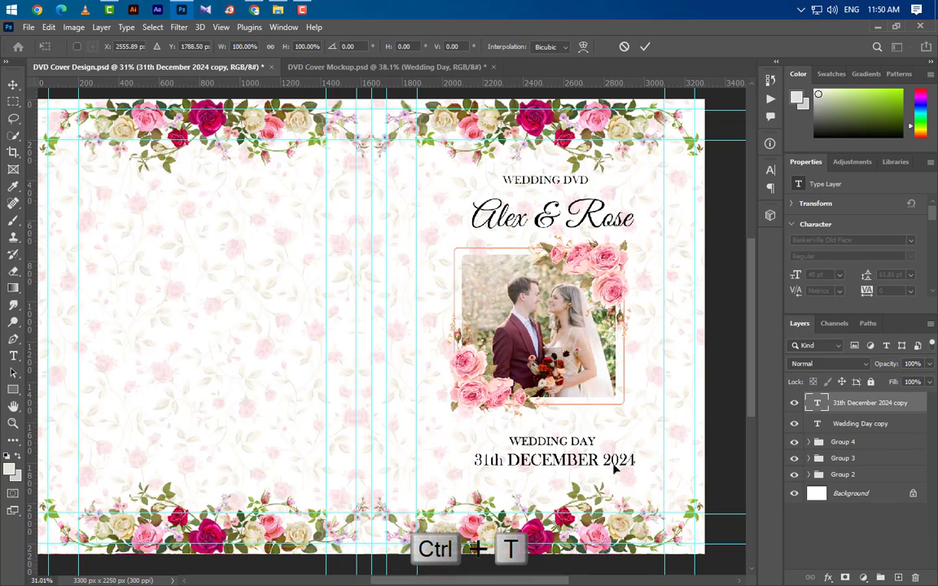
right_click(580, 463)
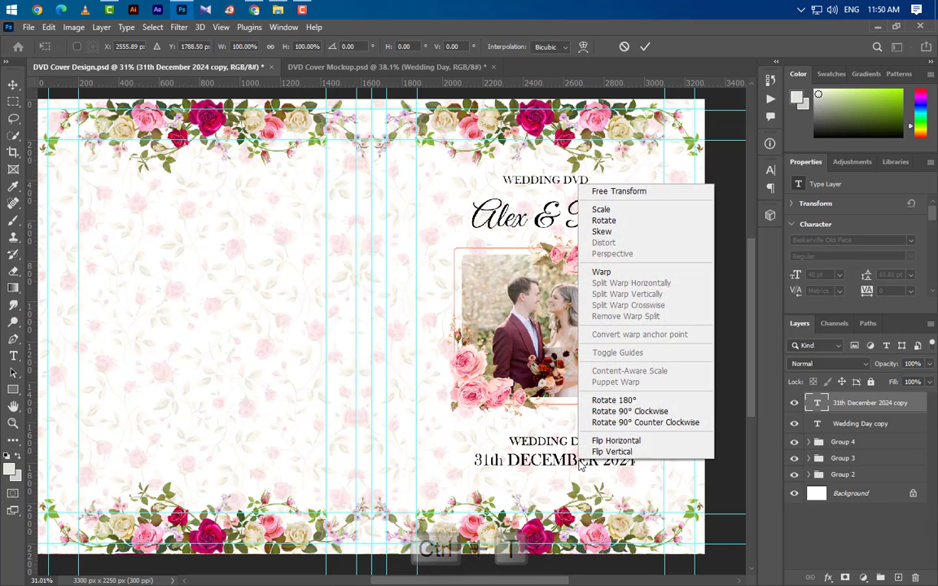
left_click(629, 411)
left_click_drag(554, 460, 377, 367)
left_click(645, 46)
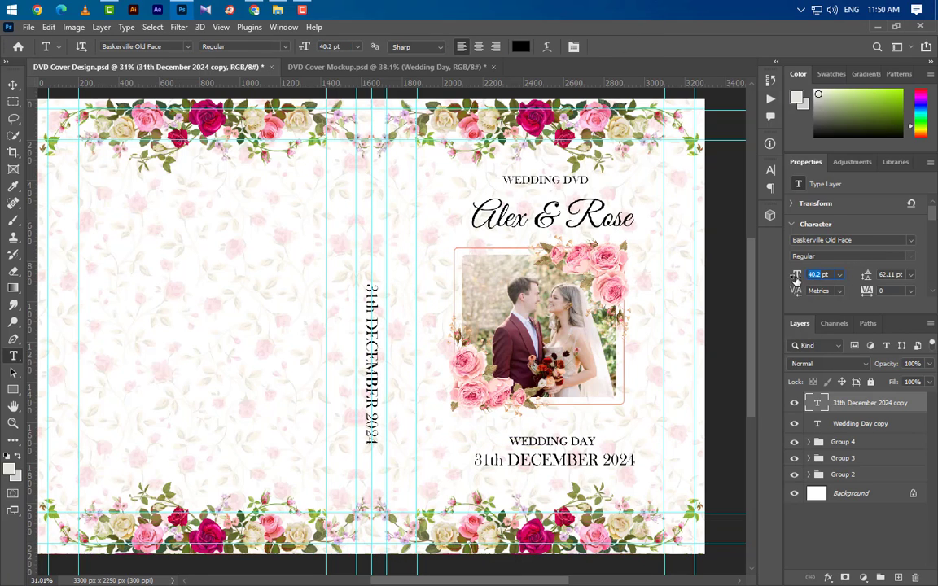
type("35 pt")
key("Return")
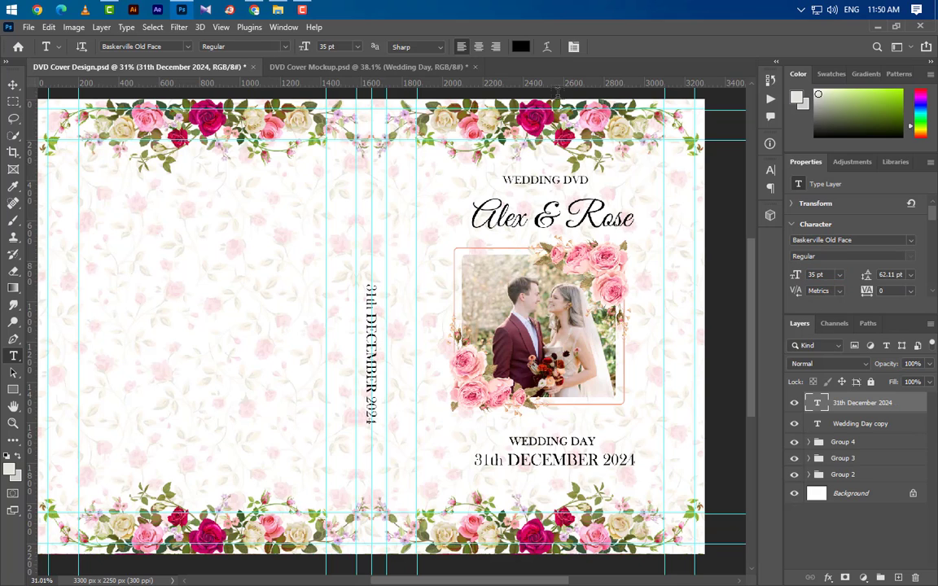
Step: Place the Wedding Day copy on the spine above the date, rotated 90° clockwise, and set its size to 35 pt
left_click(13, 85)
left_click(537, 441)
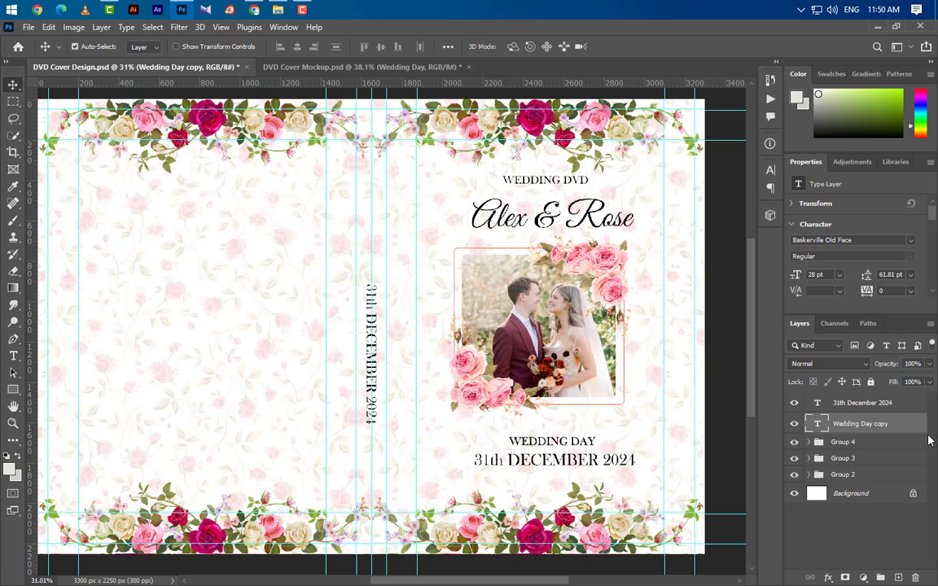
key("ctrl+t")
right_click(583, 445)
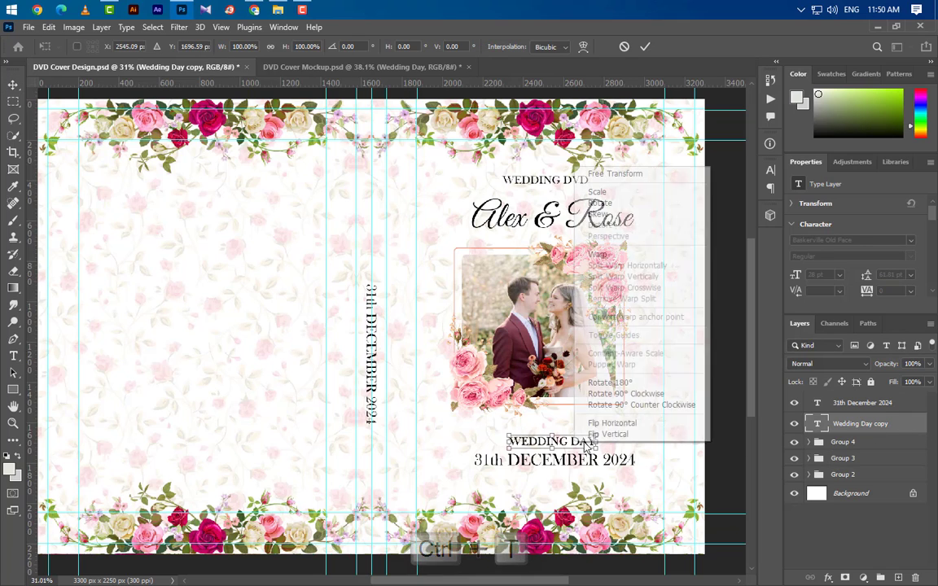
left_click(625, 394)
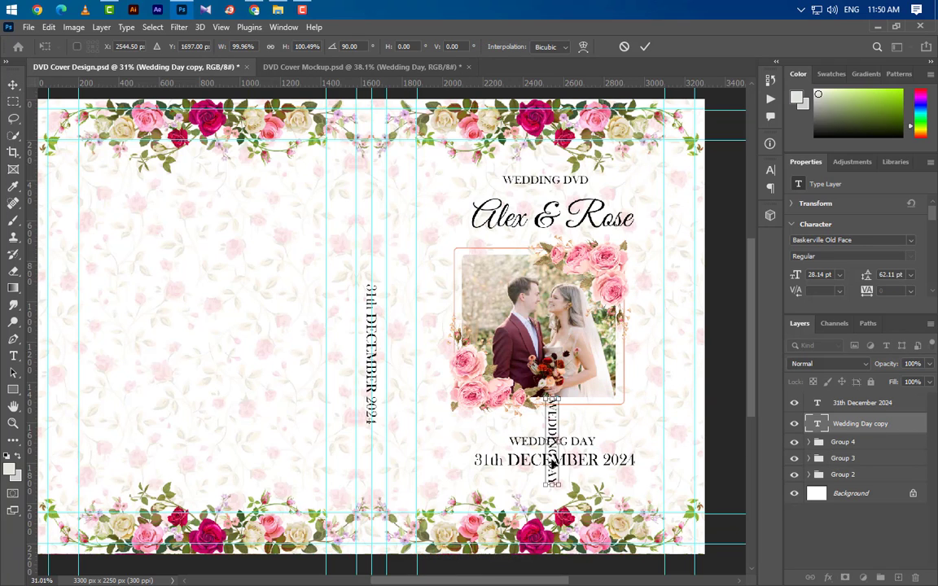
left_click_drag(552, 463, 369, 230)
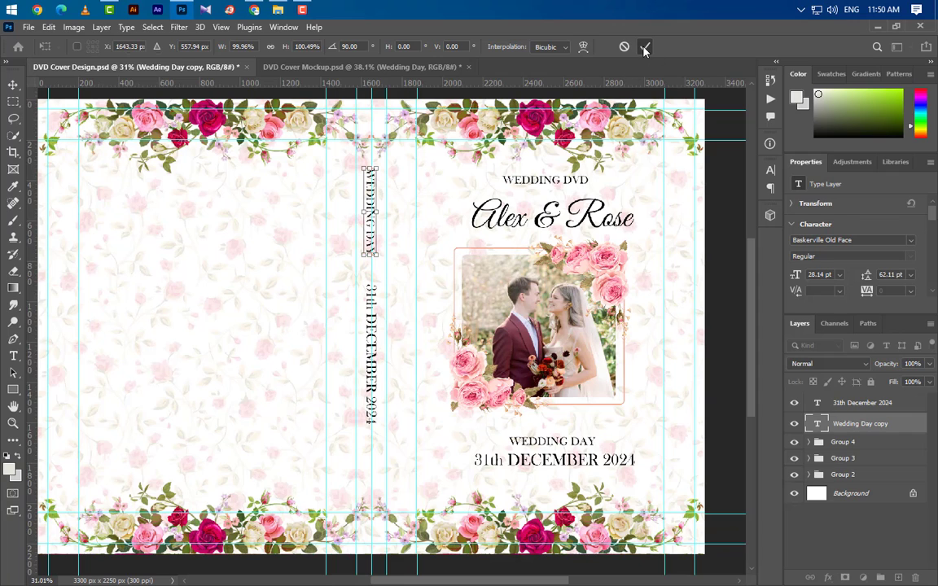
left_click(644, 49)
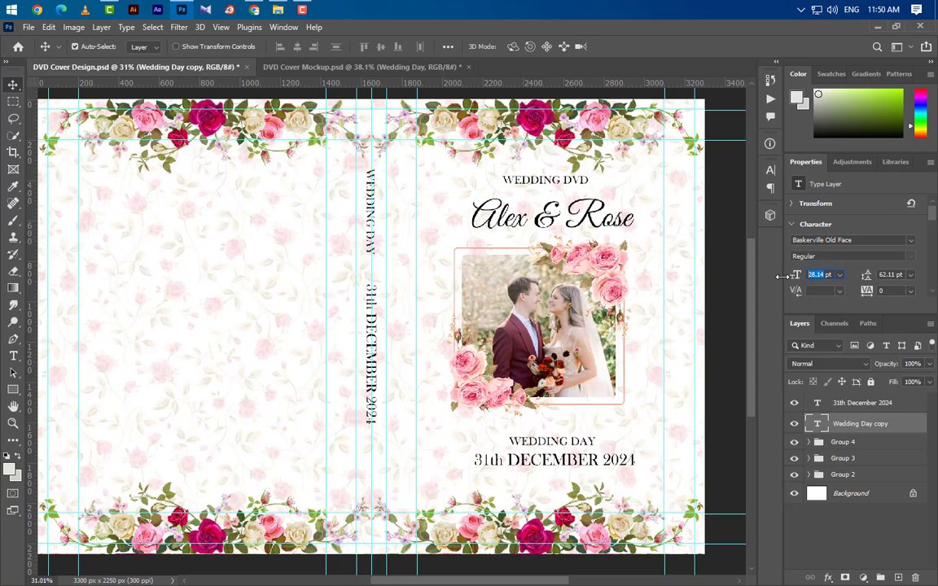
type("35")
key("Return")
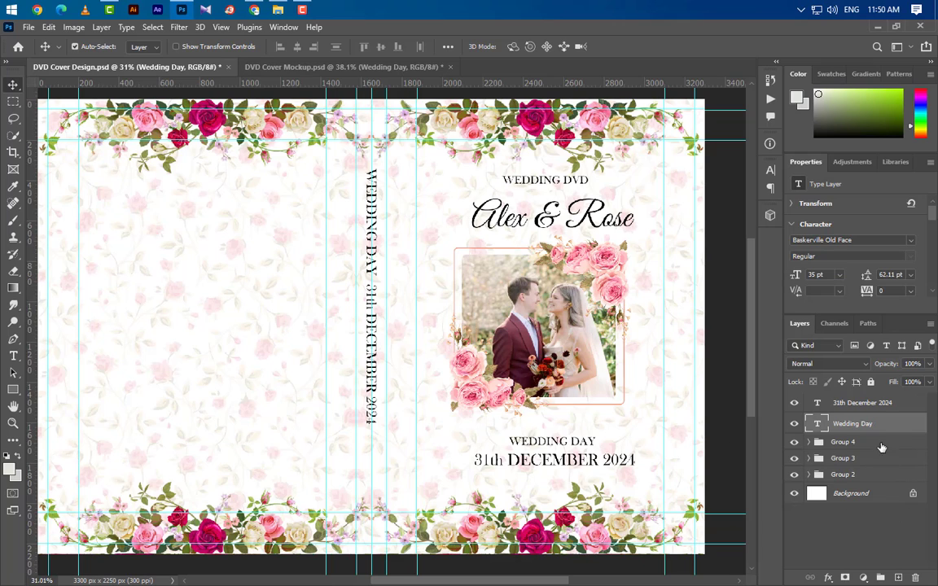
Step: Nudge the spine date down to leave a gap below the Wedding Day text
left_click(883, 405)
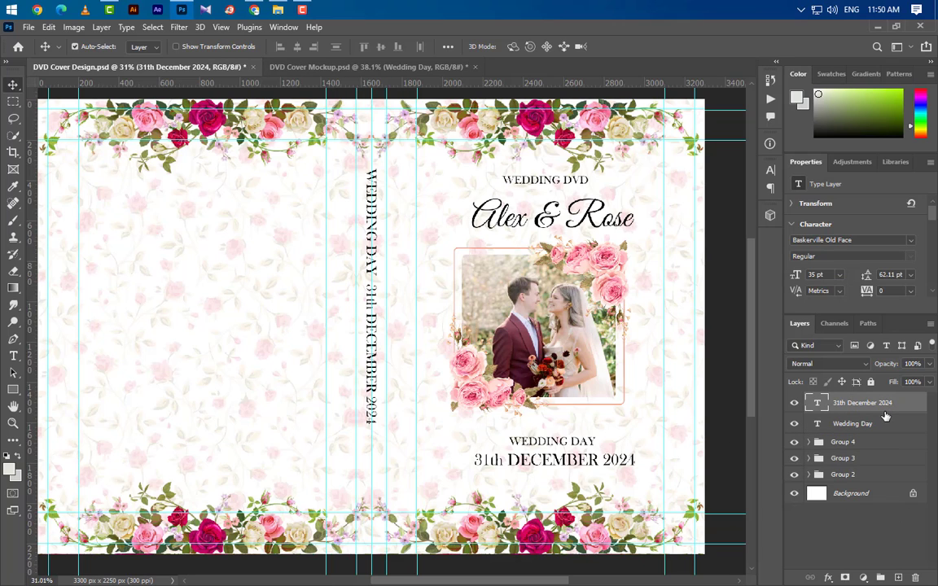
key("Down")
key("Down")
key("Down")
key("Down")
key("Down")
key("Down")
key("Down")
key("Down")
key("Down")
key("Down")
key("Down")
key("Down")
key("Down")
key("Down")
key("Down")
key("Down")
key("Down")
key("Down")
key("Down")
key("Down")
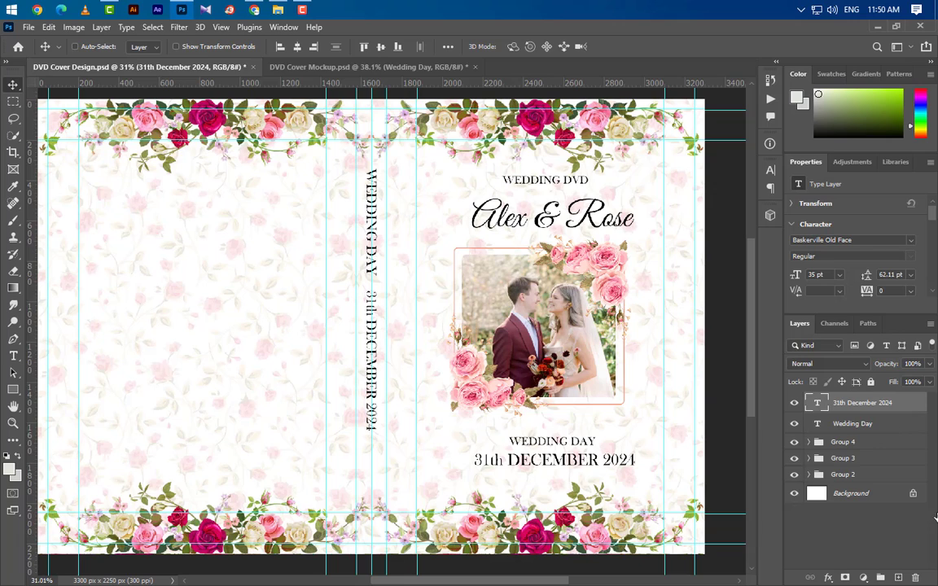
Step: Align the two spine texts on their horizontal centres and move them down together to the middle of the spine
left_click(863, 423, "ctrl")
left_click(297, 48)
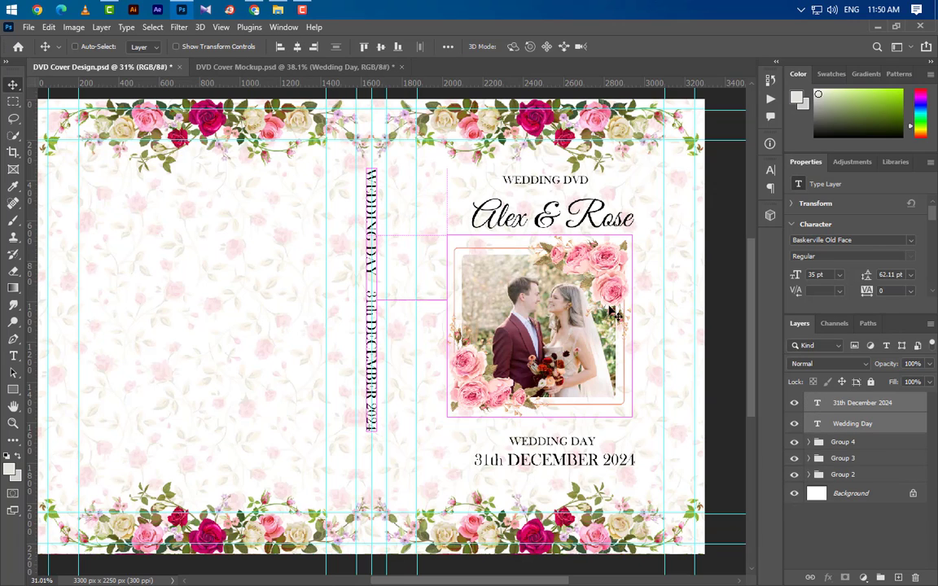
key("Down")
key("Down")
key("Down")
key("Down")
key("Down")
key("Down")
key("Down")
key("Down")
key("Down")
key("Down")
key("Down")
key("Down")
key("Down")
key("Down")
key("Down")
key("Down")
key("Down")
key("Down")
key("Down")
key("Down")
key("Down")
key("Down")
key("Down")
key("Down")
key("Down")
key("Down")
key("Down")
key("Down")
key("Down")
key("Down")
key("Down")
key("Down")
key("Down")
key("Down")
key("Down")
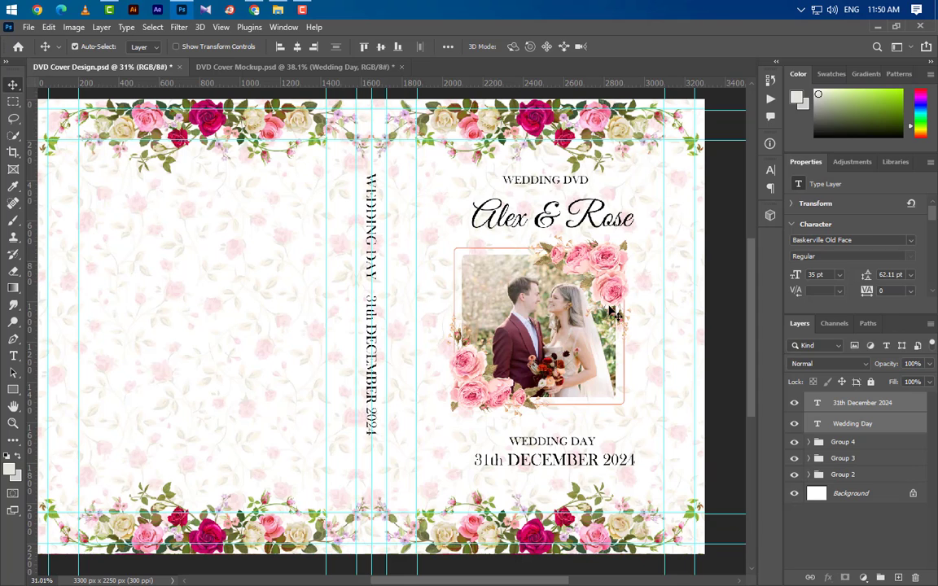
key("Down")
key("Down")
key("Down")
key("Down")
key("Down")
key("Down")
key("Down")
key("Down")
key("Down")
key("Down")
key("Down")
key("Down")
key("Down")
key("Down")
key("Down")
key("Down")
key("Down")
key("Down")
key("Down")
key("Down")
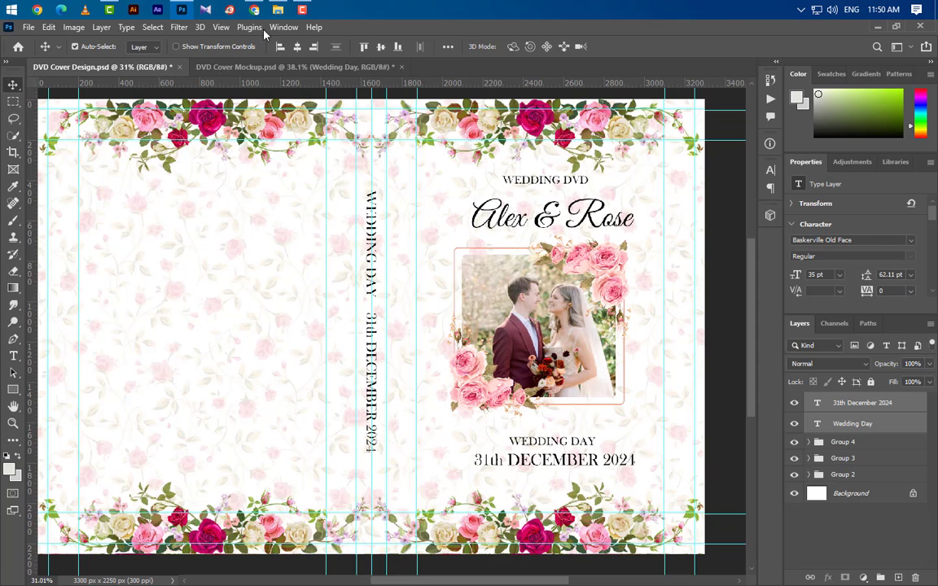
Step: Place the DVD Logo image at the top of the spine, scaled down to about 109 × 62 px
left_click(278, 10)
left_click_drag(318, 153, 398, 304)
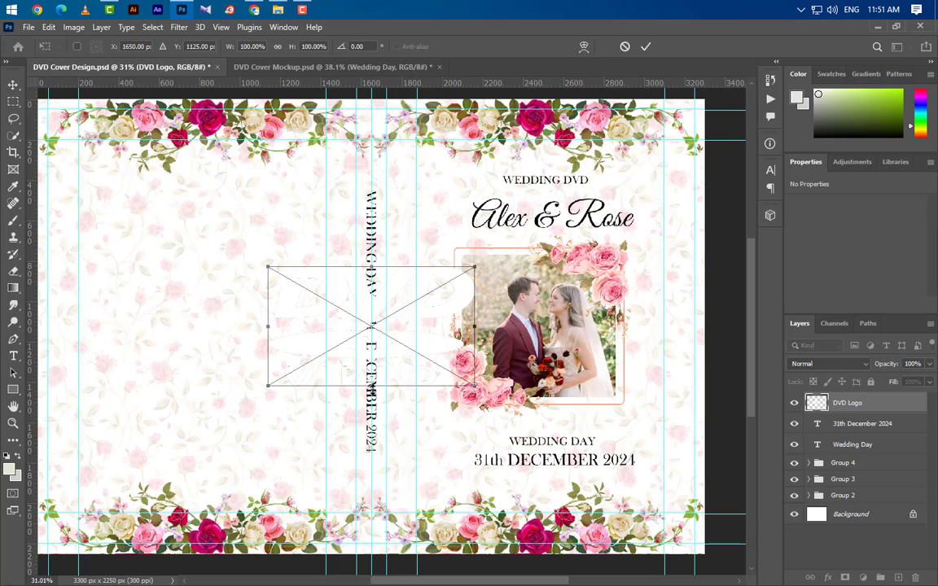
left_click_drag(372, 386, 384, 314)
left_click_drag(400, 275, 376, 166)
left_click(646, 47)
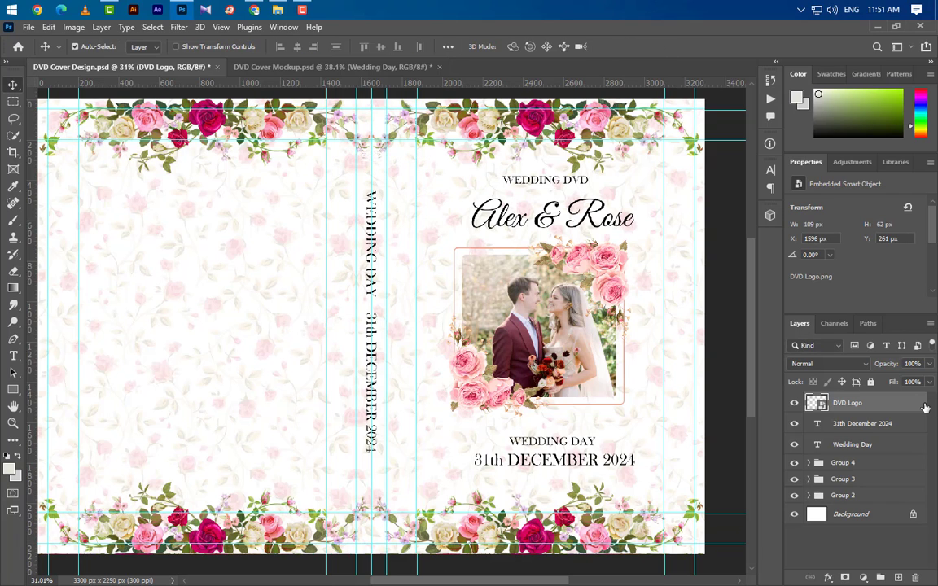
Step: Apply a black (000000) Color Overlay to the DVD logo
double_click(925, 407)
left_click(504, 450)
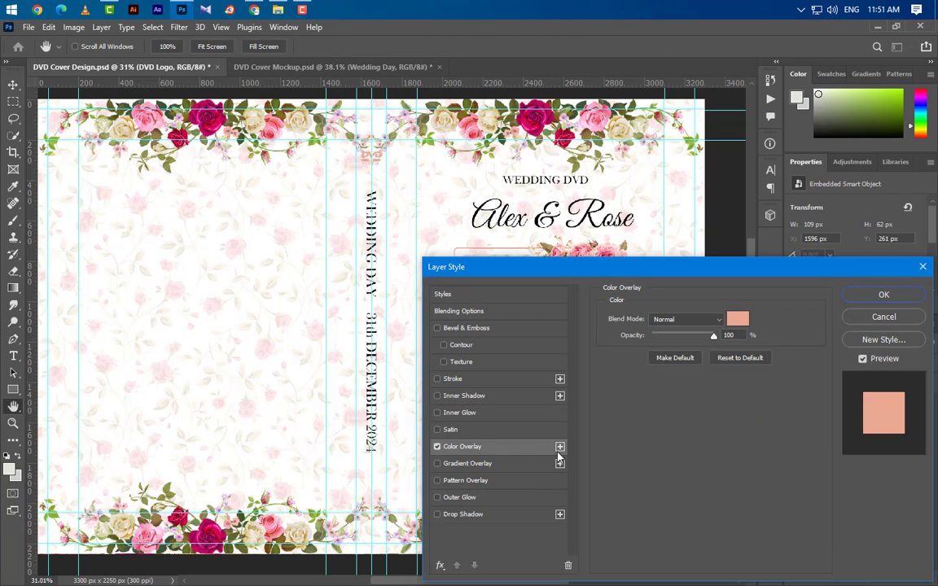
left_click(737, 315)
type("000000")
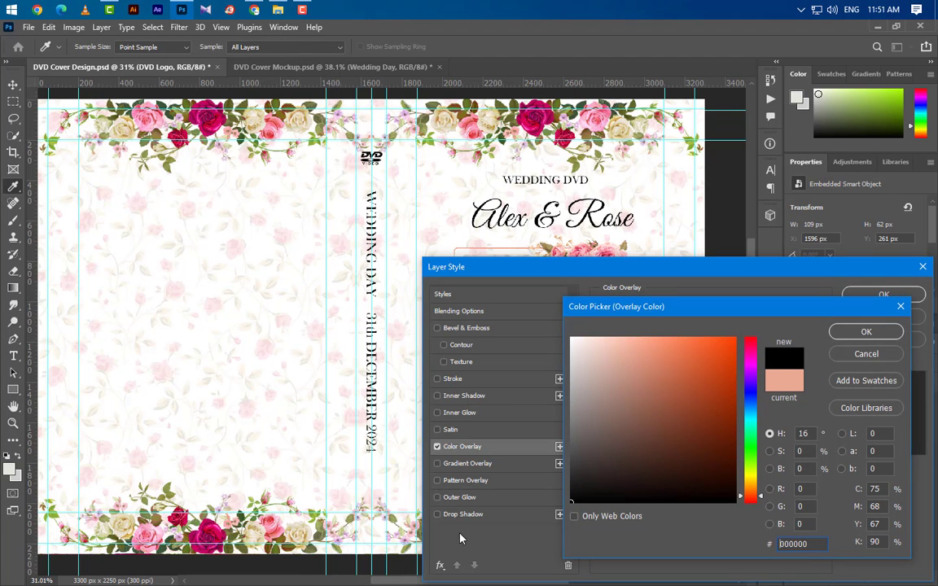
left_click(864, 332)
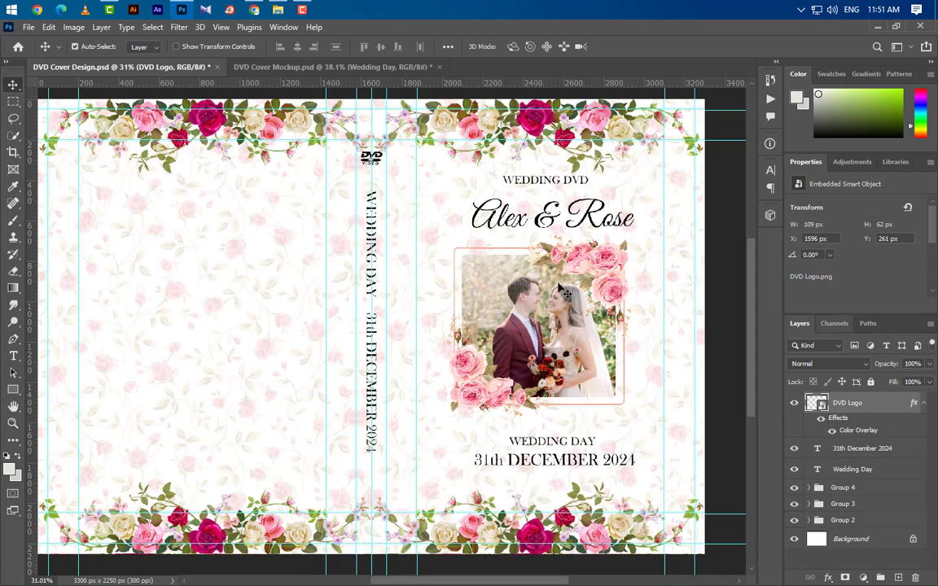
left_click(884, 294)
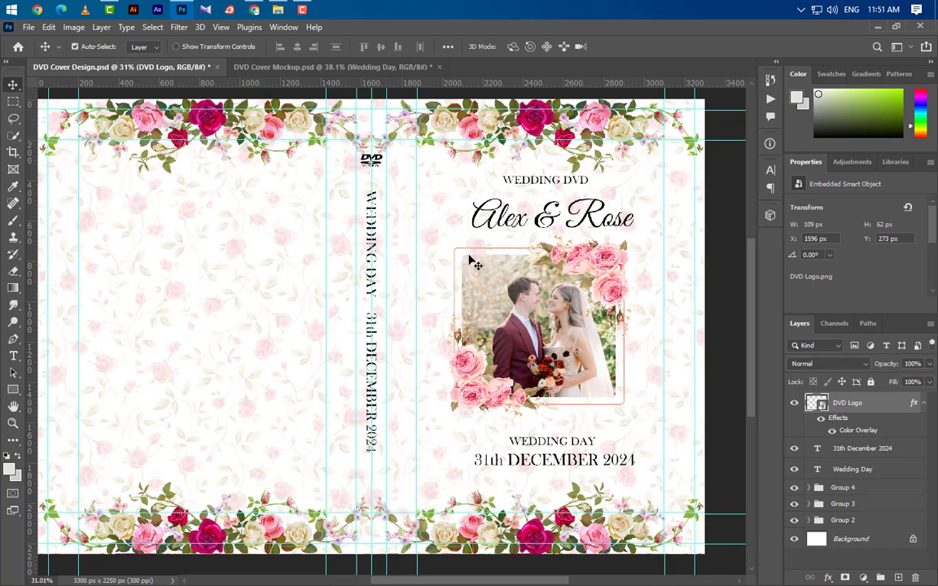
Step: Duplicate the DVD logo to the lower end of the spine, below the date, at Y 1894 px
left_click_drag(388, 182, 383, 517)
scroll(299, 301, "up", 4)
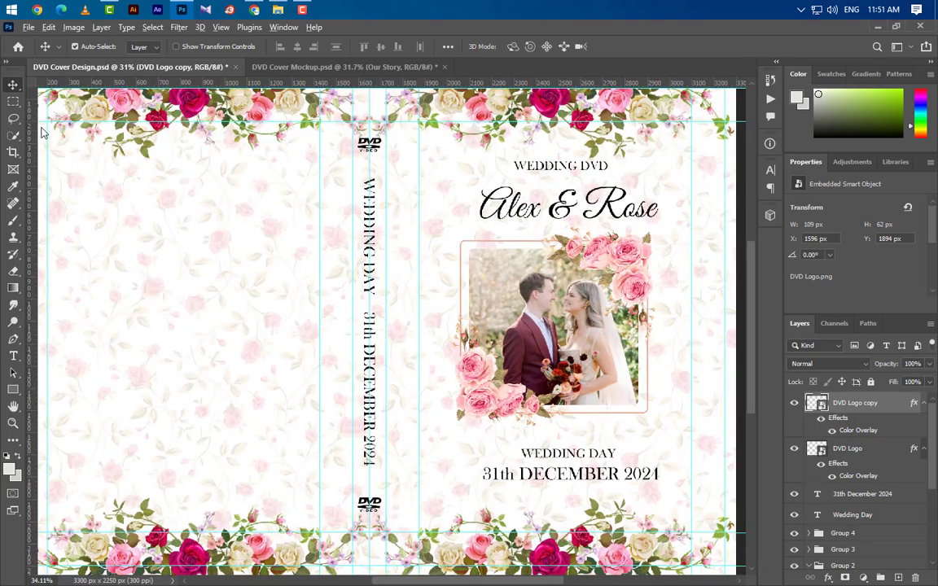
Step: Add the heading "Our Story" in the upper part of the back cover, in GoodVibrations Script at 65 pt
left_click_drag(465, 581, 430, 581)
scroll(465, 440, "up", 5)
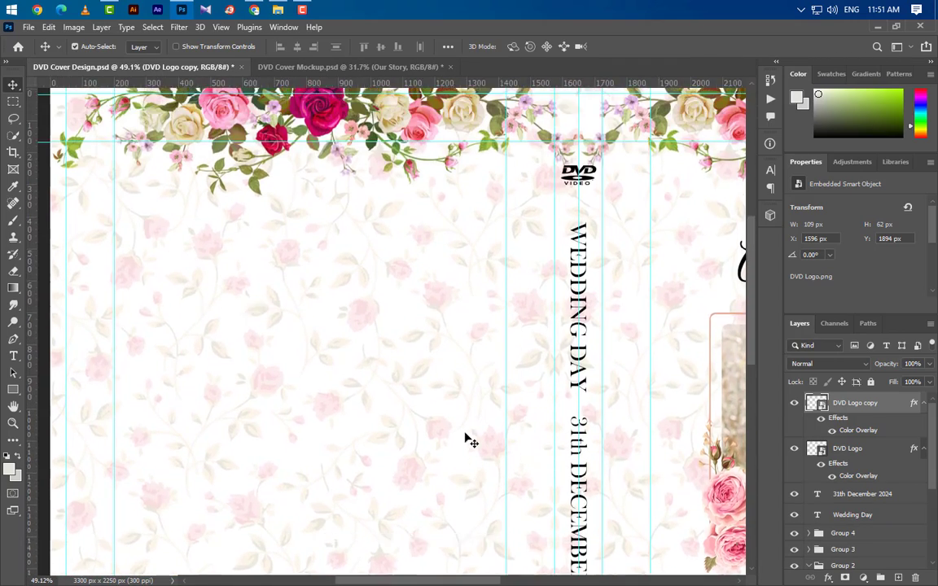
left_click(13, 356)
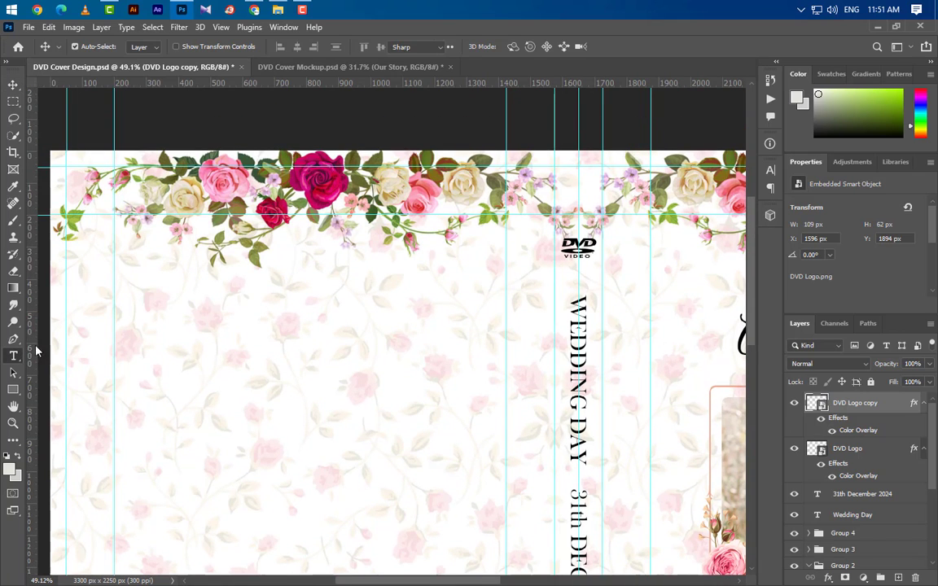
left_click(245, 298)
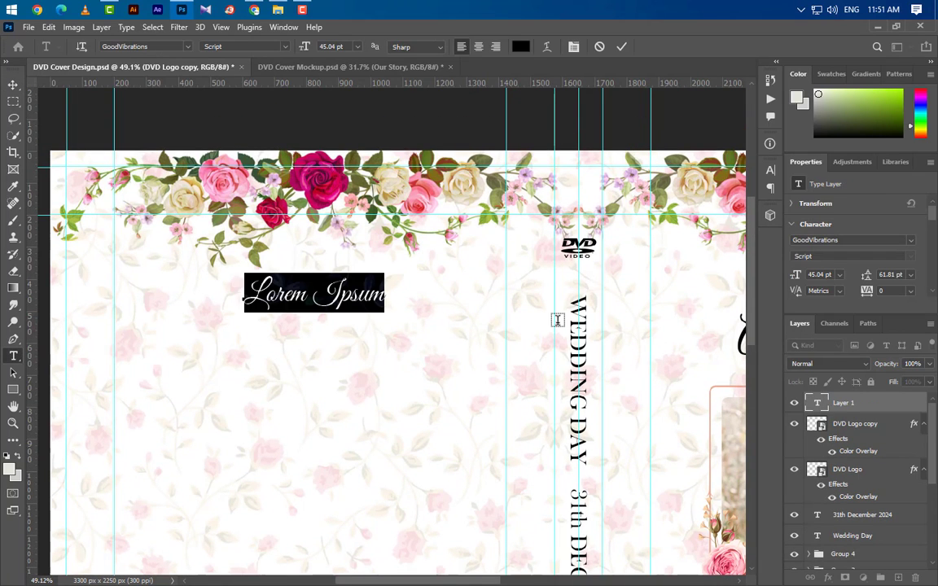
type("Our Story")
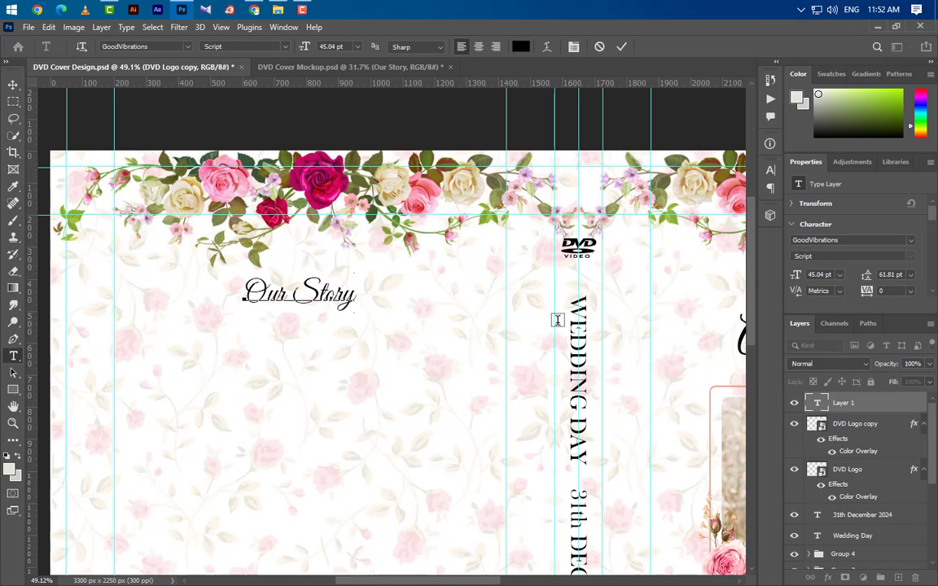
left_click(622, 46)
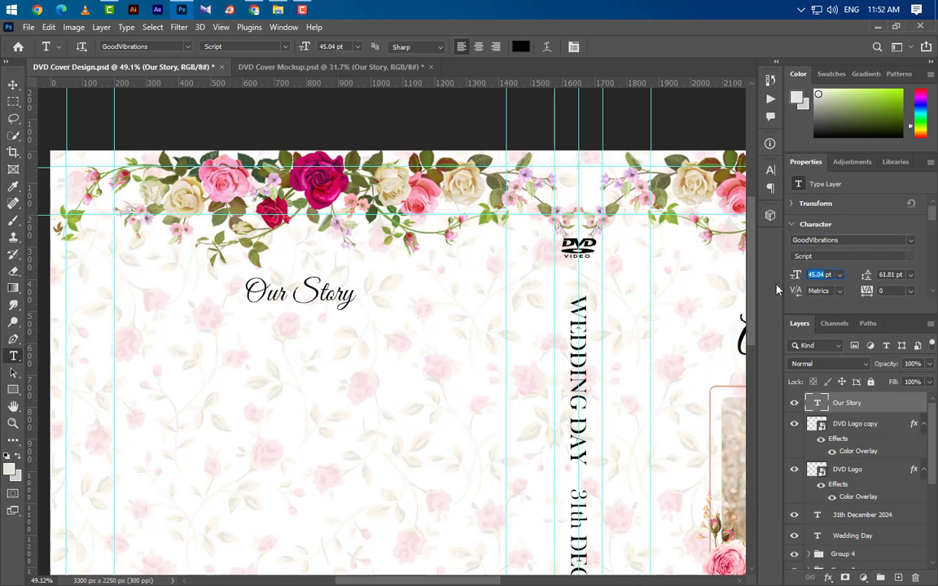
type("65 pt")
key("Return")
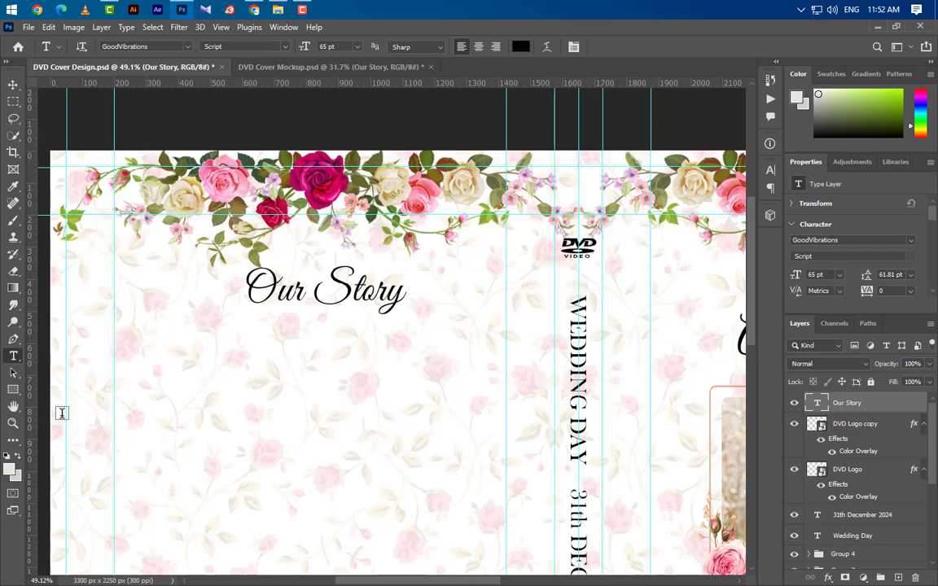
Step: Draw a thin rectangle about 583 × 8 px beneath the "Our Story" heading and fill it with black (000000)
left_click(13, 391)
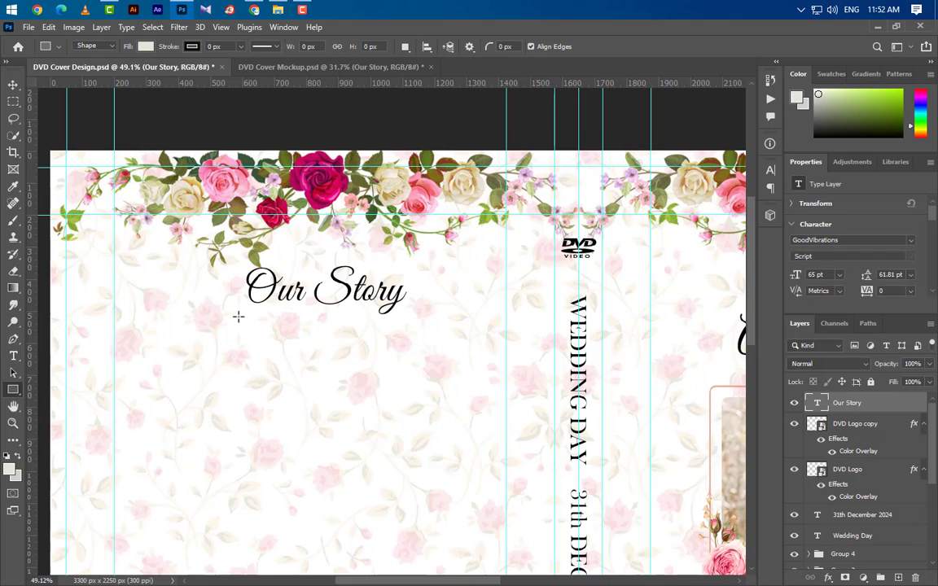
left_click_drag(231, 317, 416, 321)
double_click(818, 402)
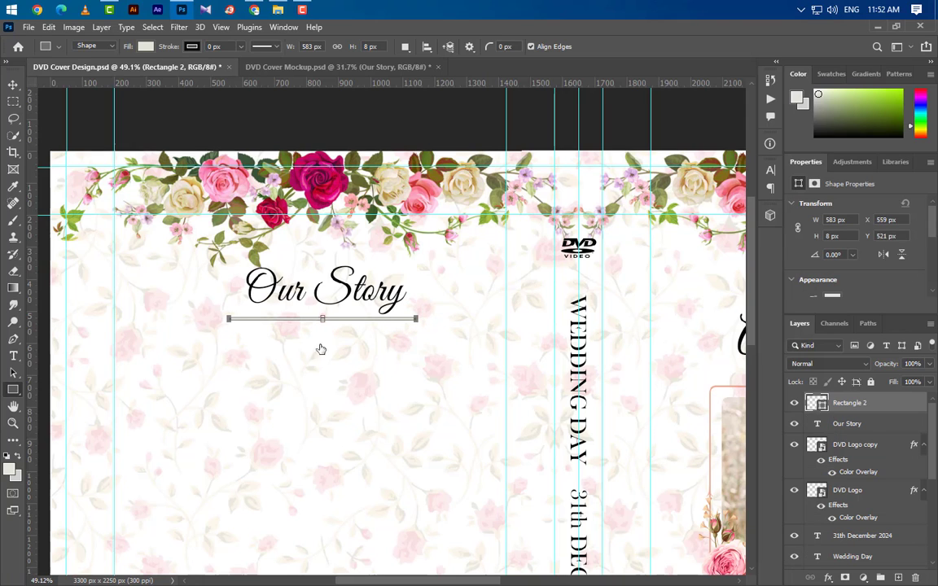
left_click(316, 262)
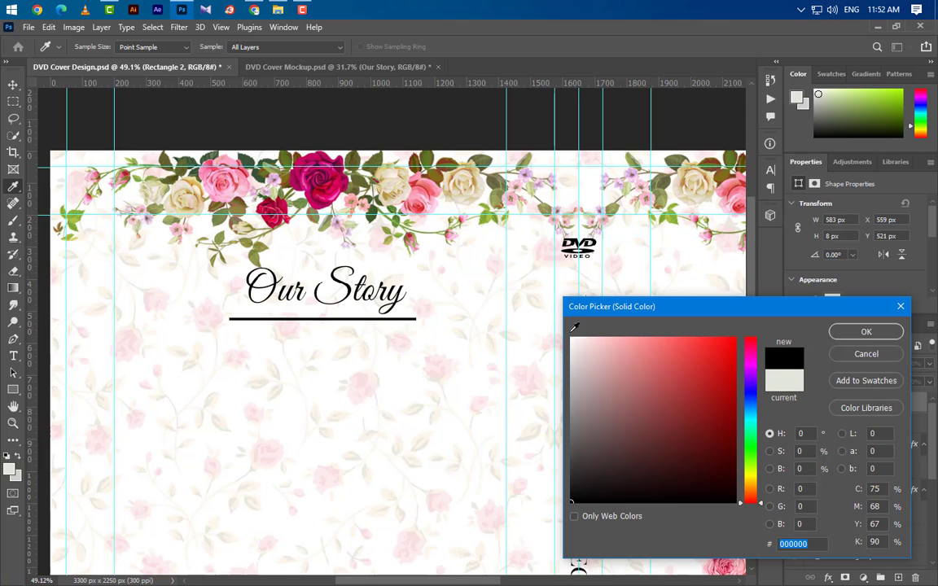
left_click(892, 336)
Step: Group the "Our Story" heading with its underline and shift the group slightly down to Y 452 px
left_click(847, 432, "shift")
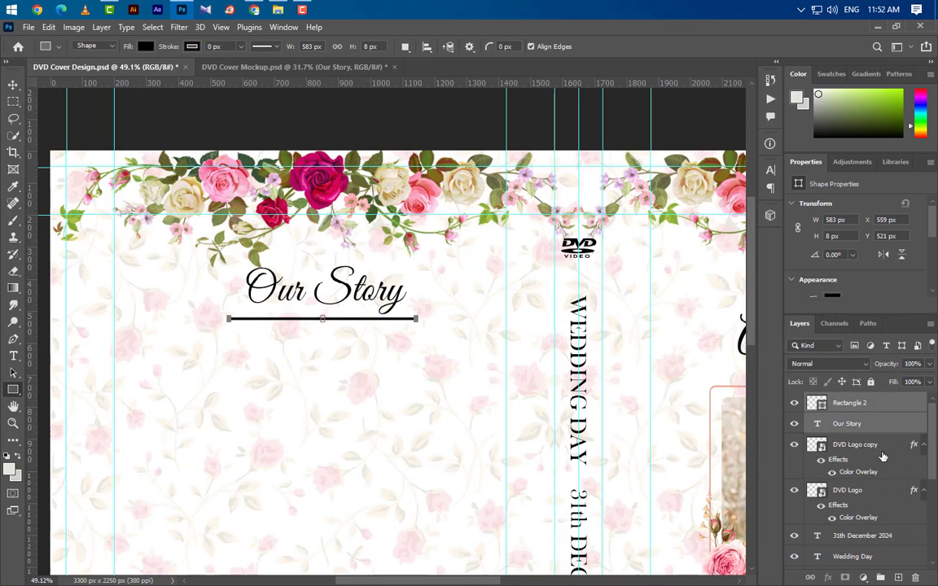
left_click(881, 577)
key("ctrl+t")
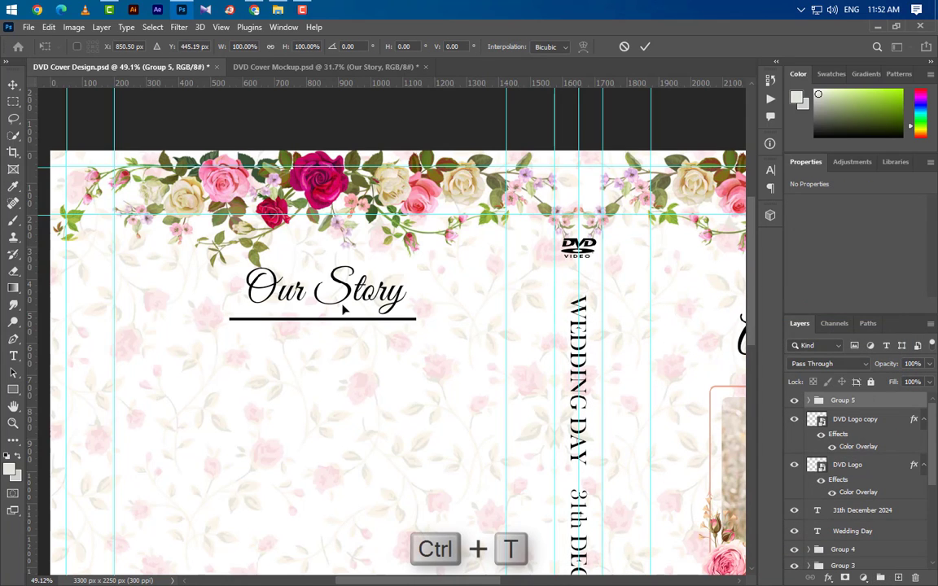
left_click_drag(342, 302, 342, 305)
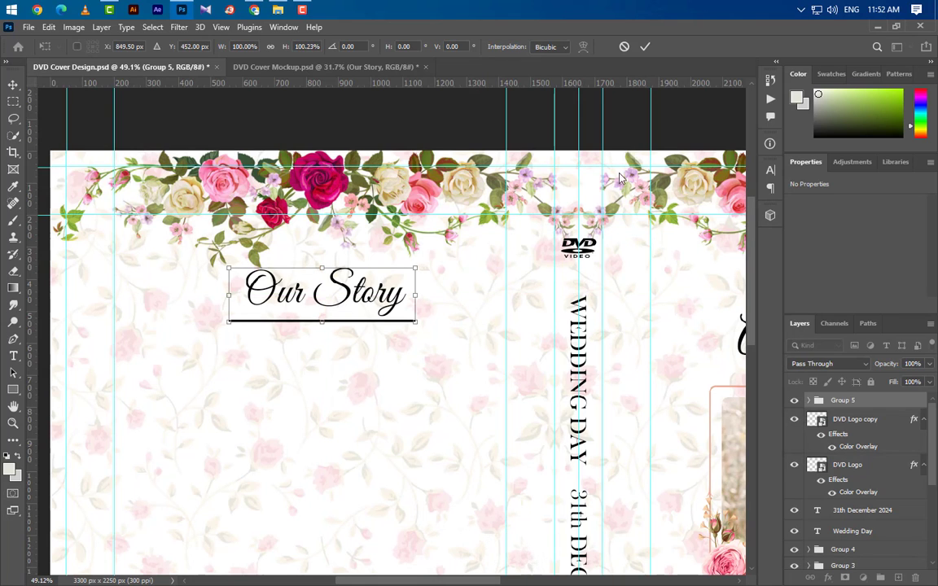
left_click(644, 48)
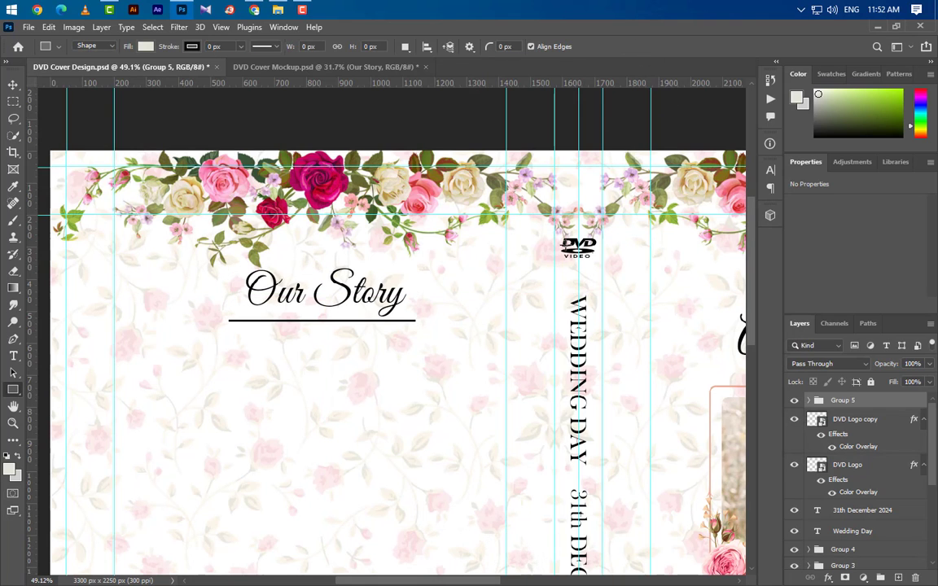
Step: Add a Lorem ipsum paragraph below the heading in Poppins Regular, 17 pt with 12 pt leading, breaking its lines at the back cover's inner guide
scroll(445, 201, "down", 3)
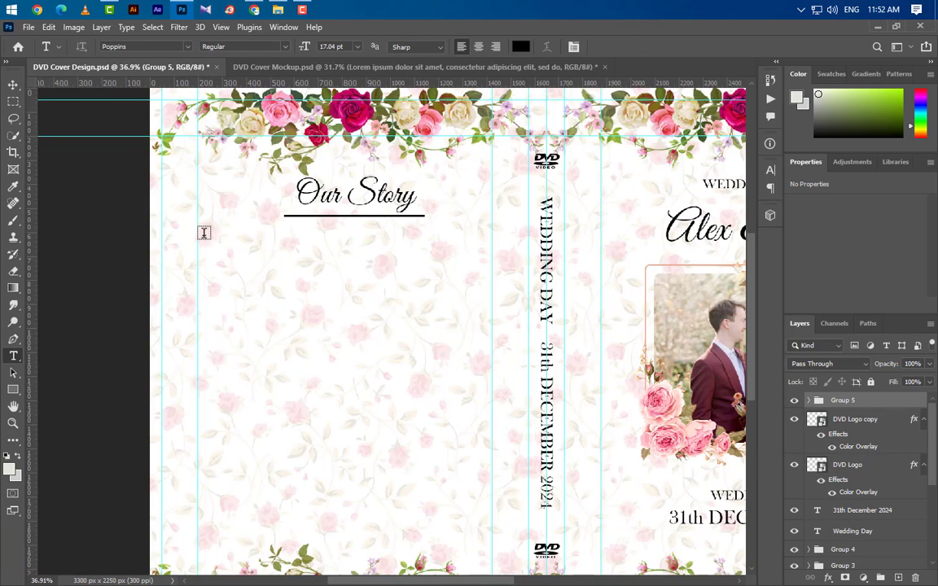
left_click_drag(198, 233, 594, 419)
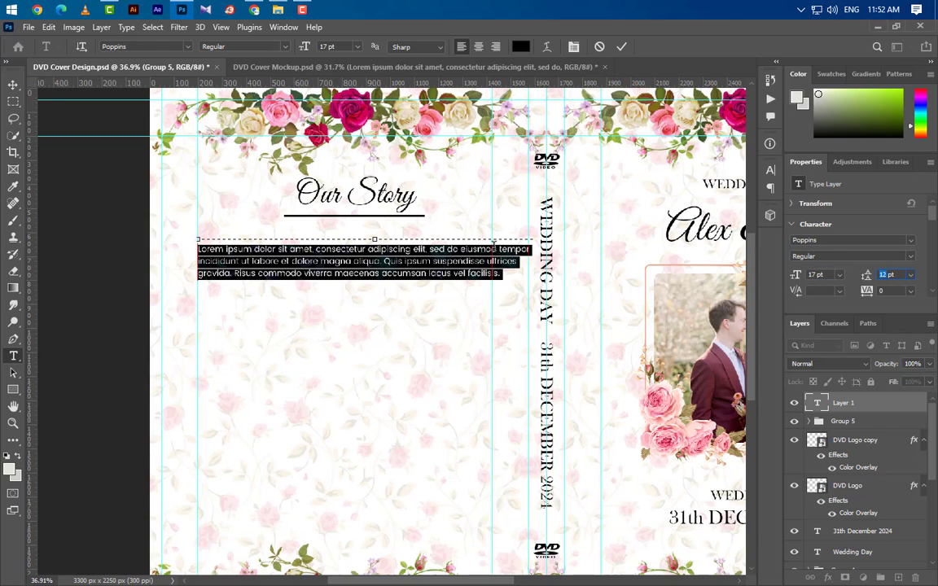
left_click(496, 253)
key("Return")
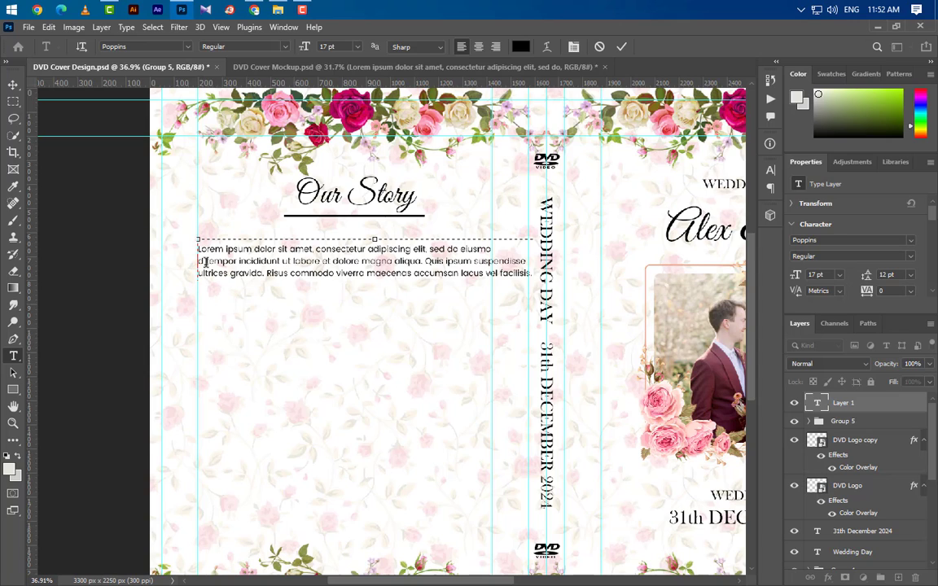
key("BackSpace")
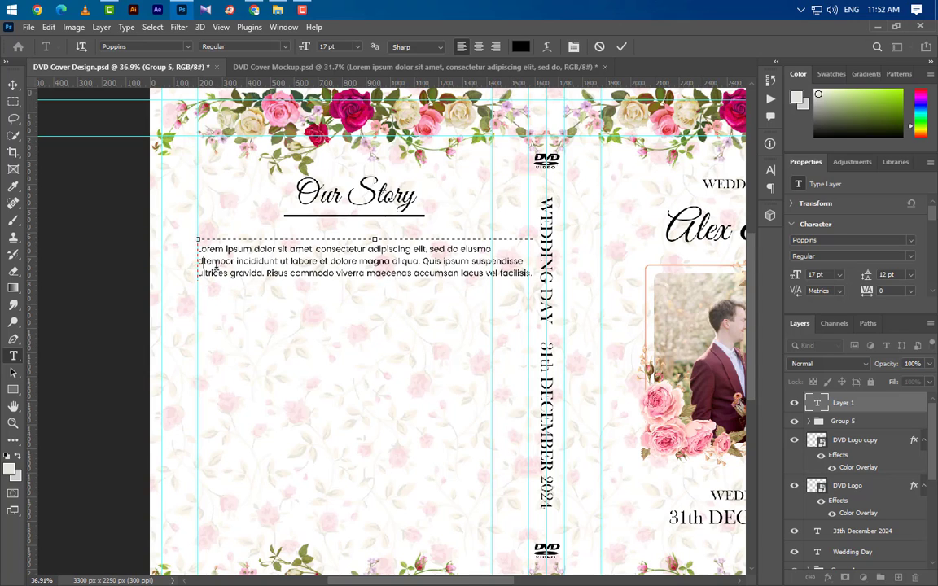
key("Return")
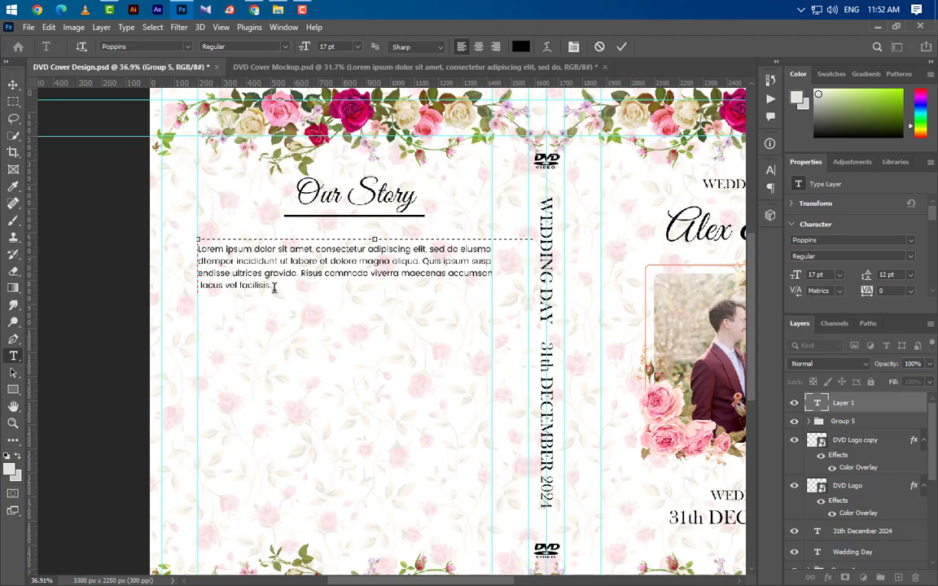
Step: Append a copy of the Lorem ipsum text to the end of the paragraph and rearrange its line breaks to fit between the guides
key("ctrl+a")
key("ctrl+c")
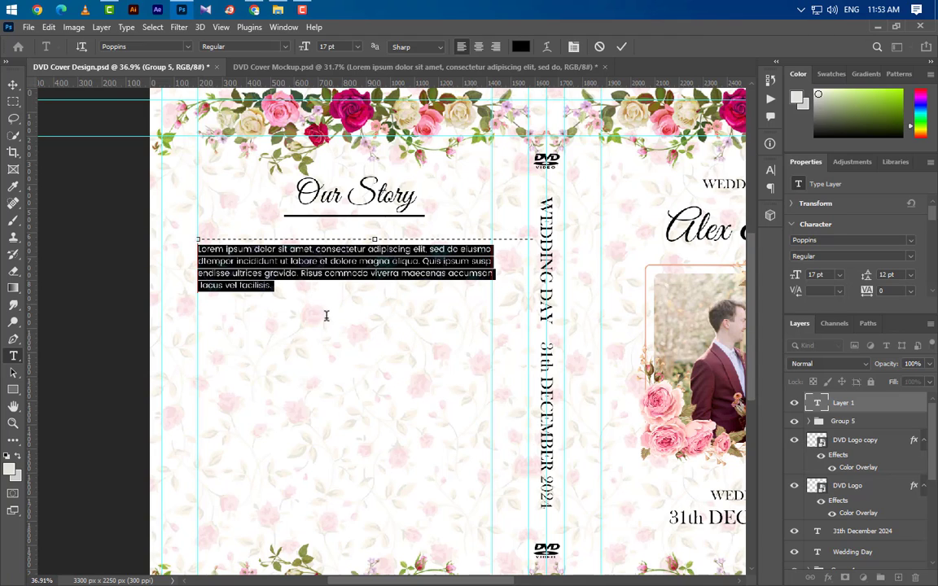
left_click(275, 287)
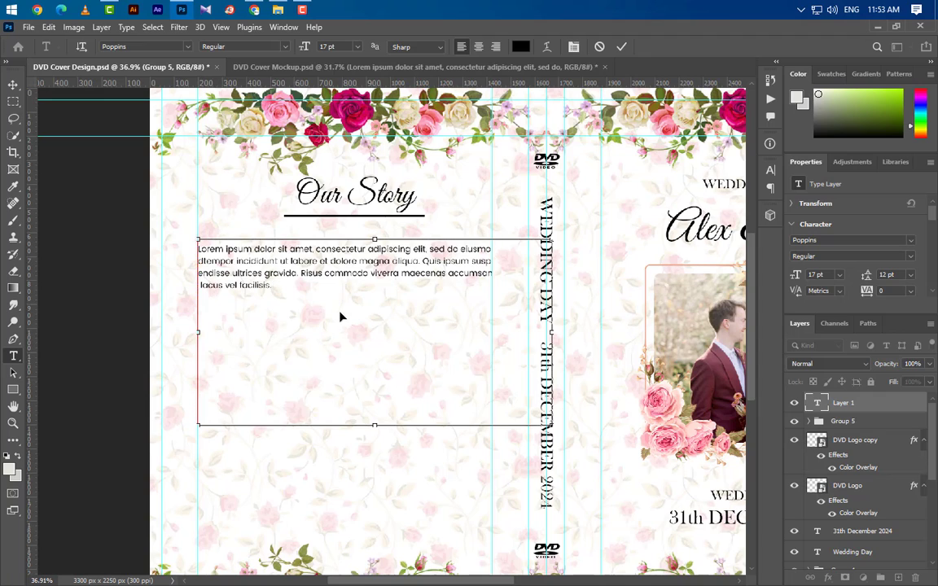
key("ctrl+v")
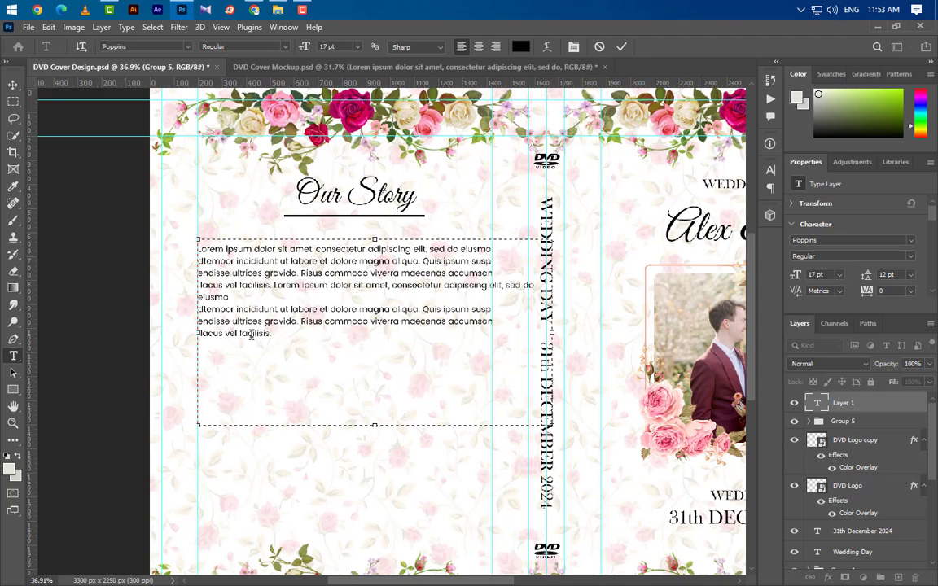
key("Delete")
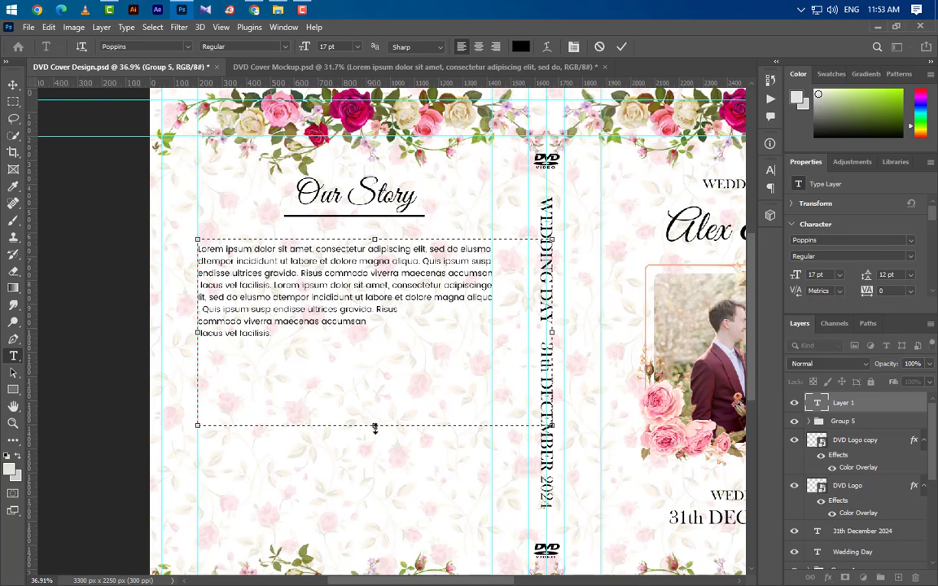
Step: Shorten the paragraph's text box to about 331 px high and move the paragraph up closer to the heading's underline
left_click_drag(375, 427, 389, 322)
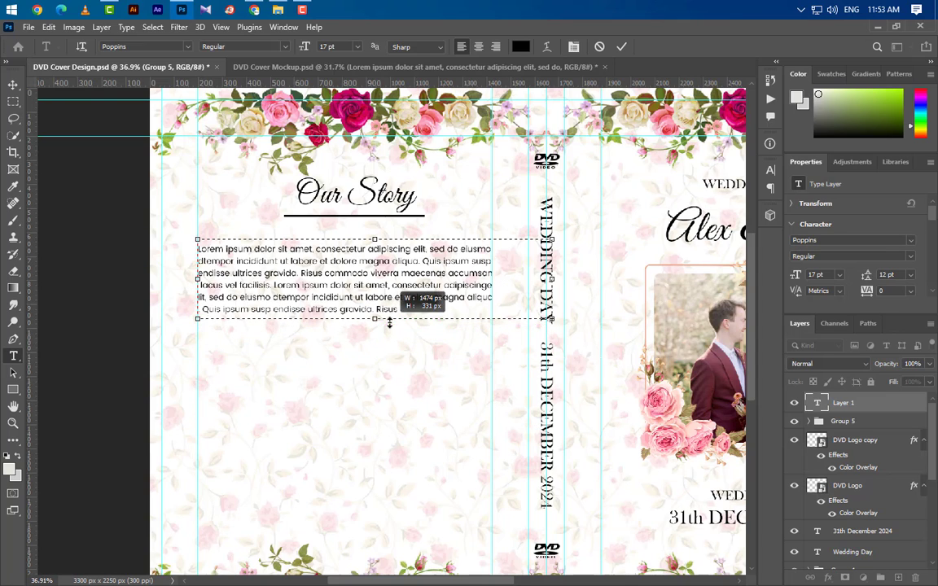
left_click(621, 47)
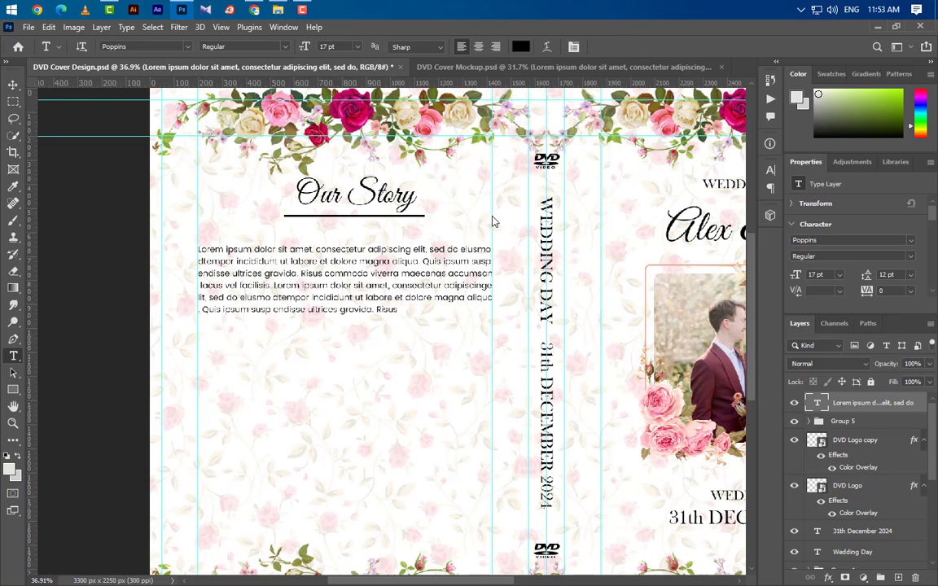
left_click(13, 84)
key("shift+Up")
key("shift+Up")
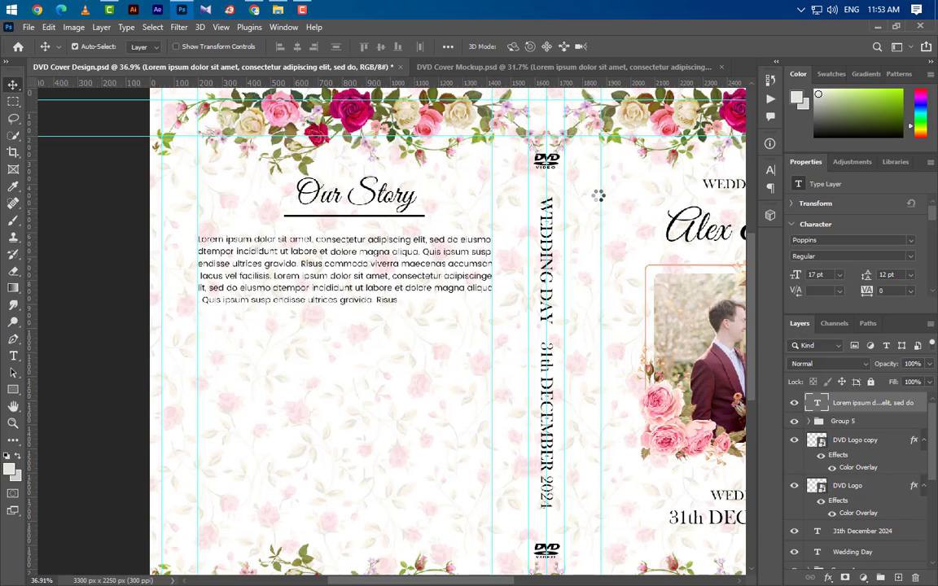
key("shift+Up")
key("shift+Up")
key("shift+Up")
Step: Draw a square of about 384 × 384 px below the paragraph, starting at its left guide, and round its corners to 20 px
left_click(14, 390)
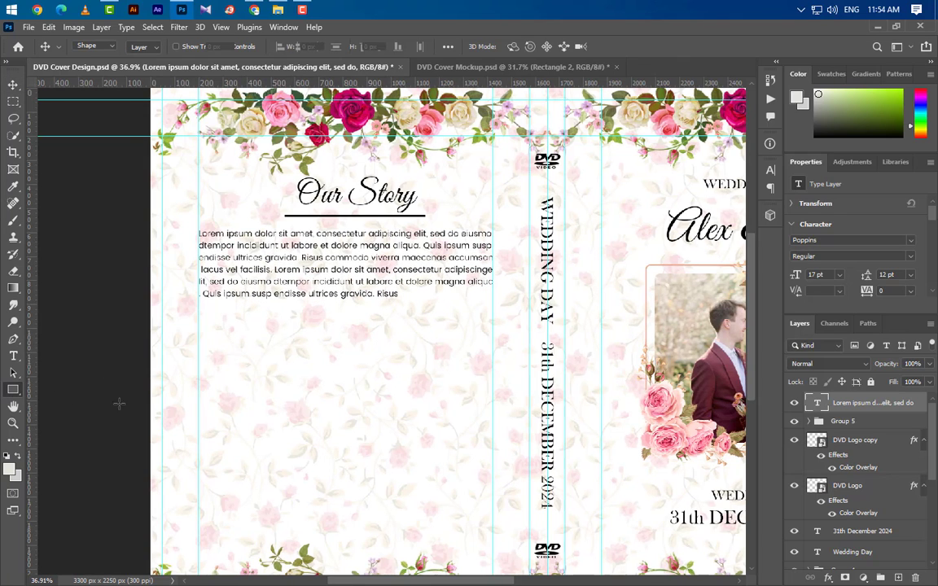
key("shift")
left_click_drag(198, 350, 341, 442)
scroll(864, 268, "down", 3)
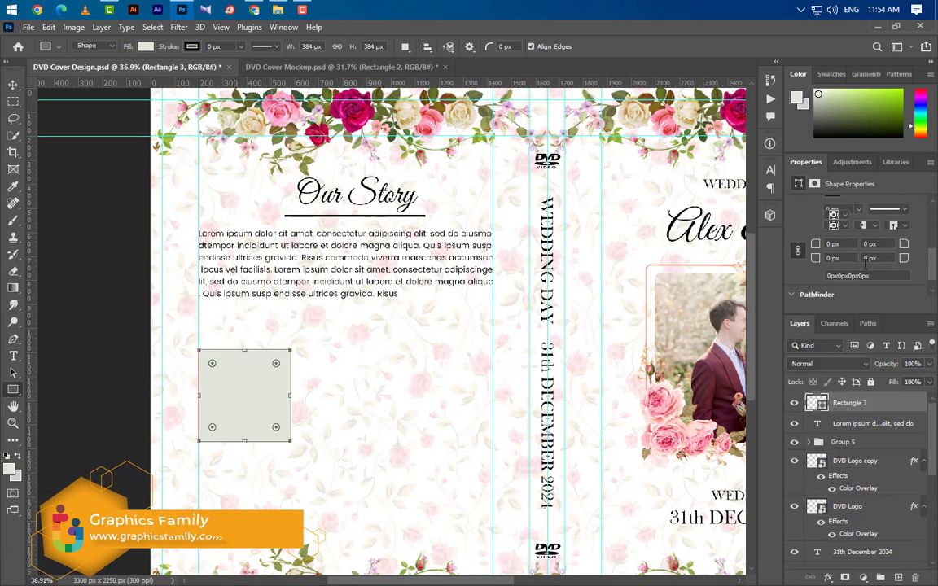
type("20")
key("Return")
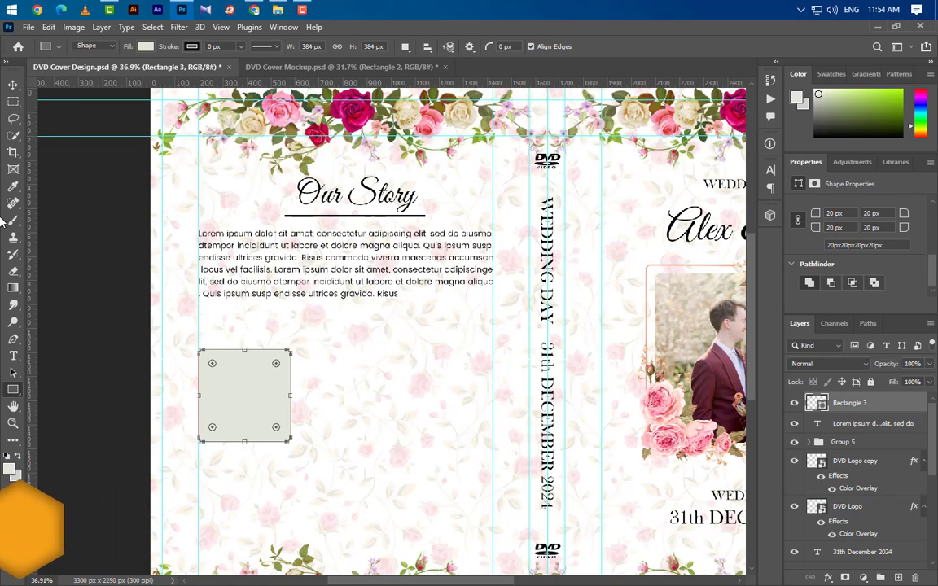
Step: Duplicate the rounded square twice to the right, making a row of three across the paragraph's width
key("v")
left_click_drag(285, 407, 362, 411)
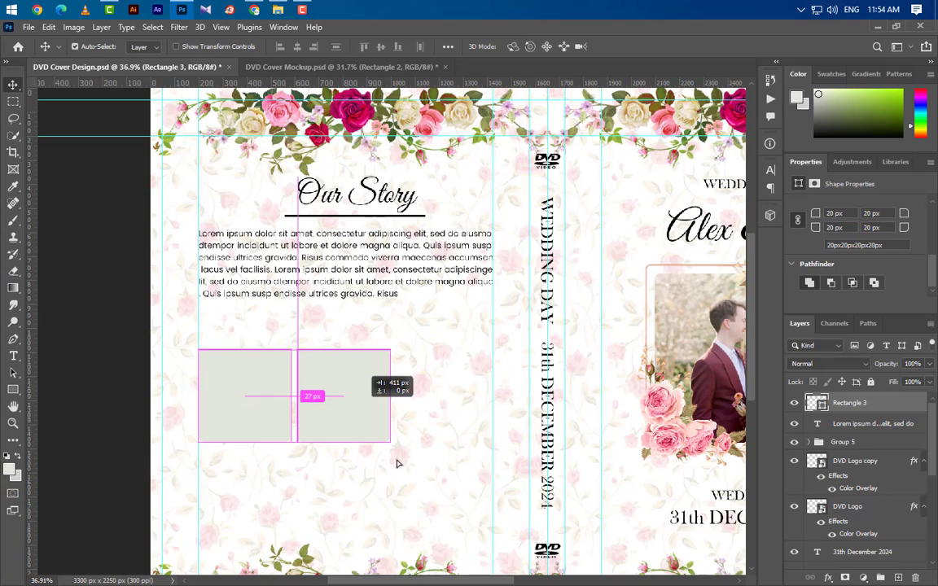
left_click_drag(397, 464, 397, 464)
left_click_drag(358, 408, 448, 414)
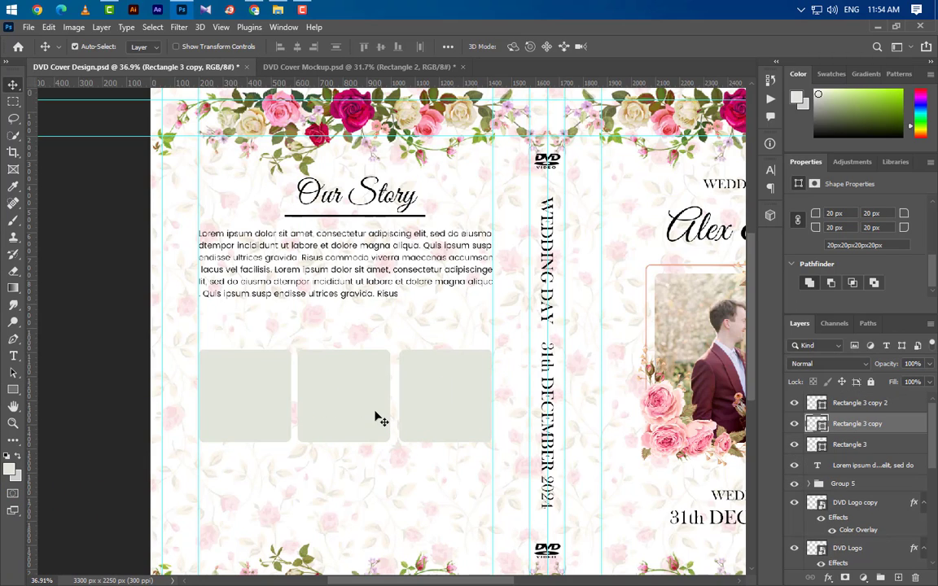
Step: Duplicate the front cover's couple photo and place the copy directly above the first rounded square in the layer order
left_click(263, 399)
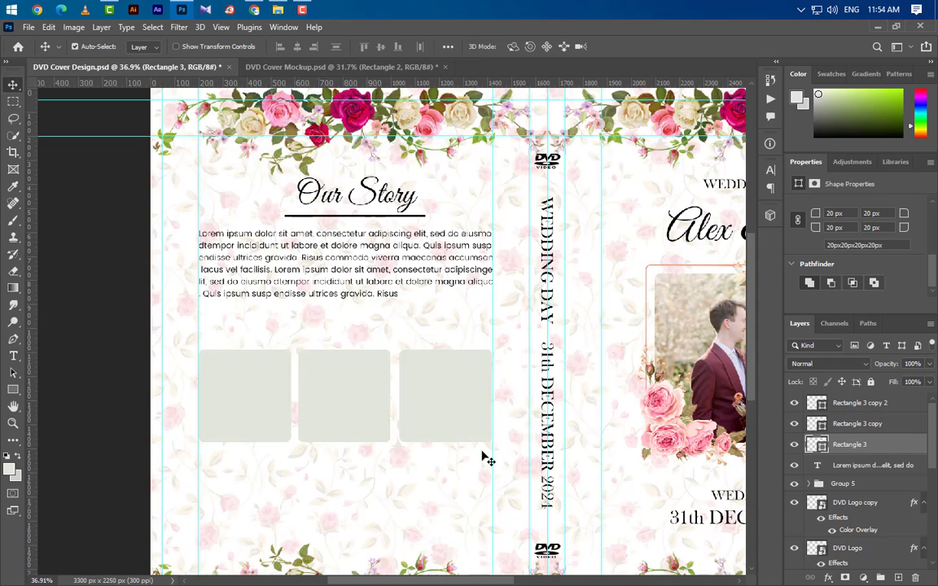
left_click(722, 382)
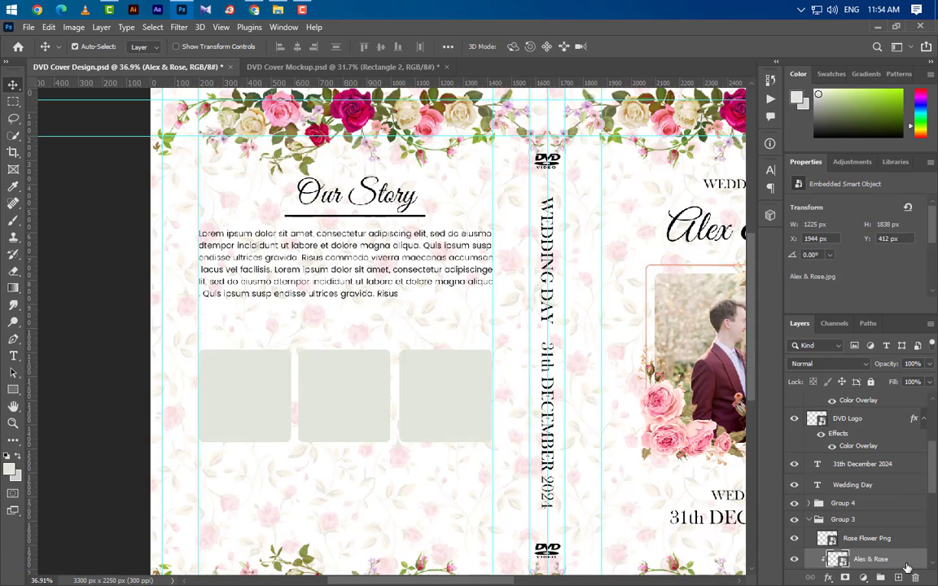
key("ctrl+j")
left_click_drag(907, 562, 897, 447)
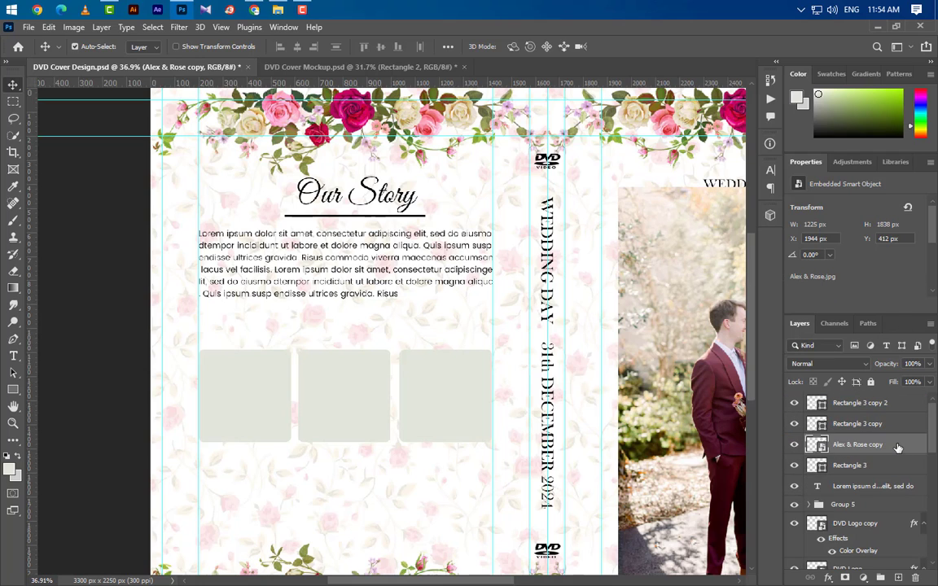
Step: Move the photo copy over the first rounded square, at X -1 px, Y 504 px, and clip it to that square
key("ctrl+t")
left_click_drag(721, 415, 253, 436)
left_click(645, 46)
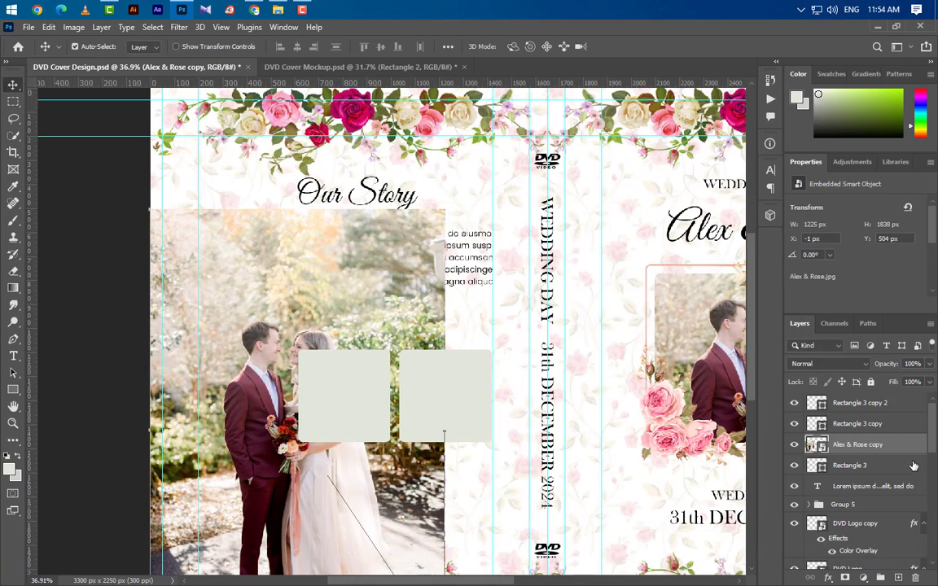
right_click(878, 458)
left_click(774, 332)
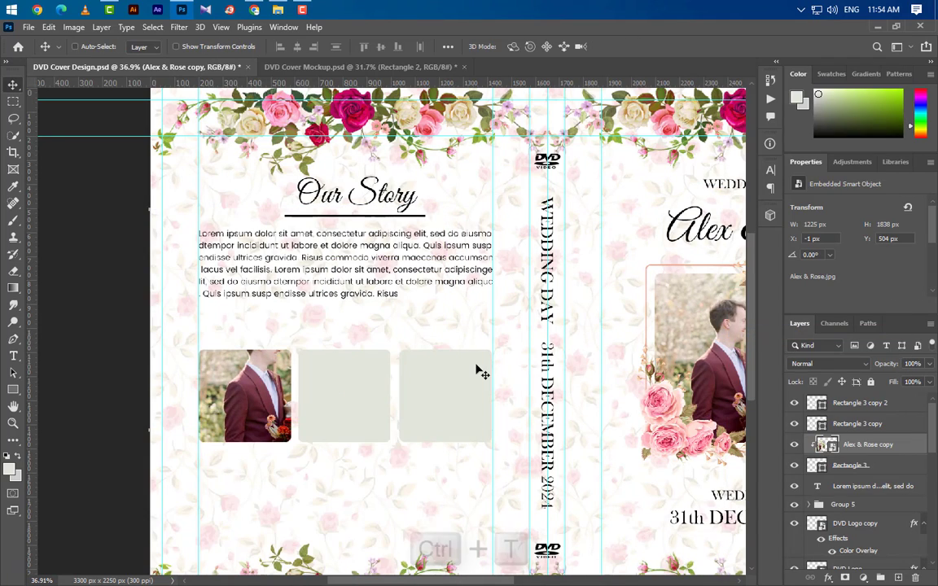
Step: Scale the clipped couple photo to about 742 × 1113 px and position it in the first rounded square at X 50 px, Y 821 px
key("ctrl+t")
left_click_drag(446, 429, 282, 396)
left_click_drag(259, 499, 256, 551)
left_click_drag(301, 483, 300, 469)
left_click_drag(337, 416, 347, 417)
left_click_drag(313, 423, 310, 426)
left_click(643, 47)
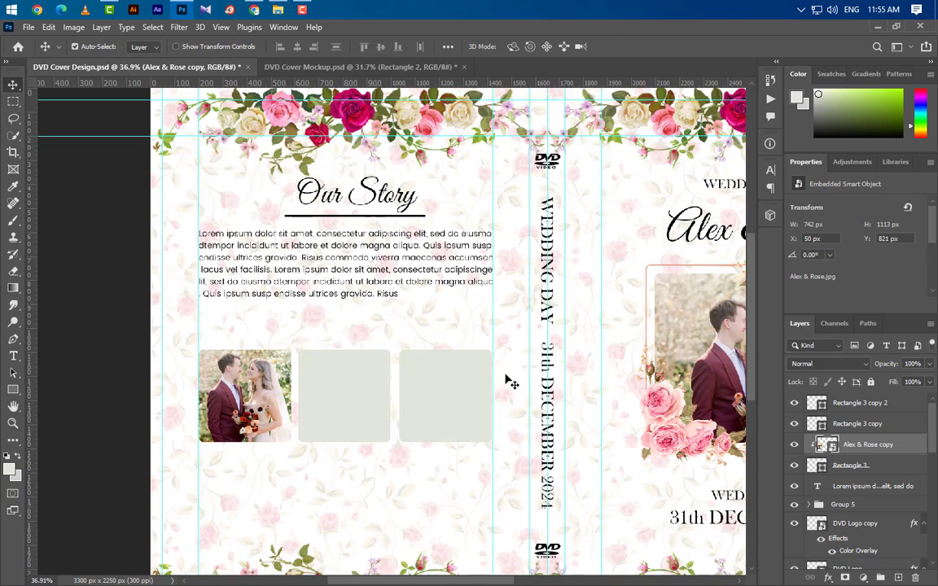
Step: Place the En image from the image folder into the cover, directly above the second rounded square in the layer order
left_click(368, 408)
left_click(279, 10)
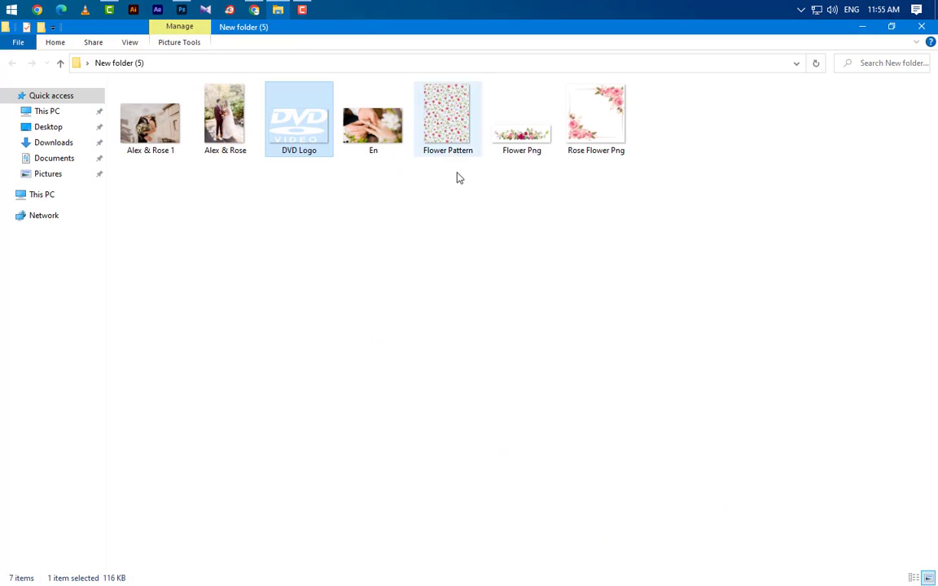
left_click(368, 131)
left_click_drag(388, 136, 379, 358)
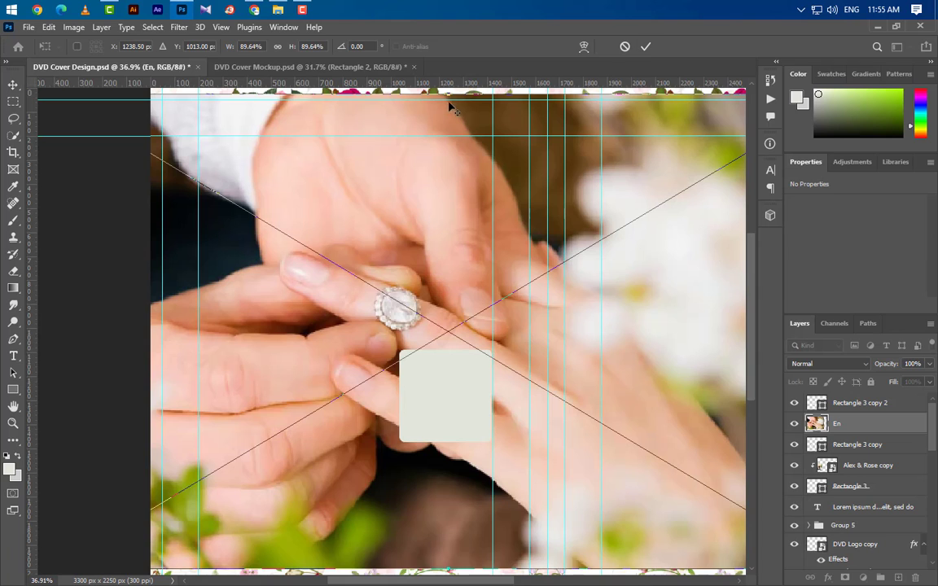
Step: Scale the ring photo to about 638 × 382 px over the second rounded square and clip it to that square
left_click_drag(452, 96, 433, 275)
left_click_drag(518, 355, 412, 432)
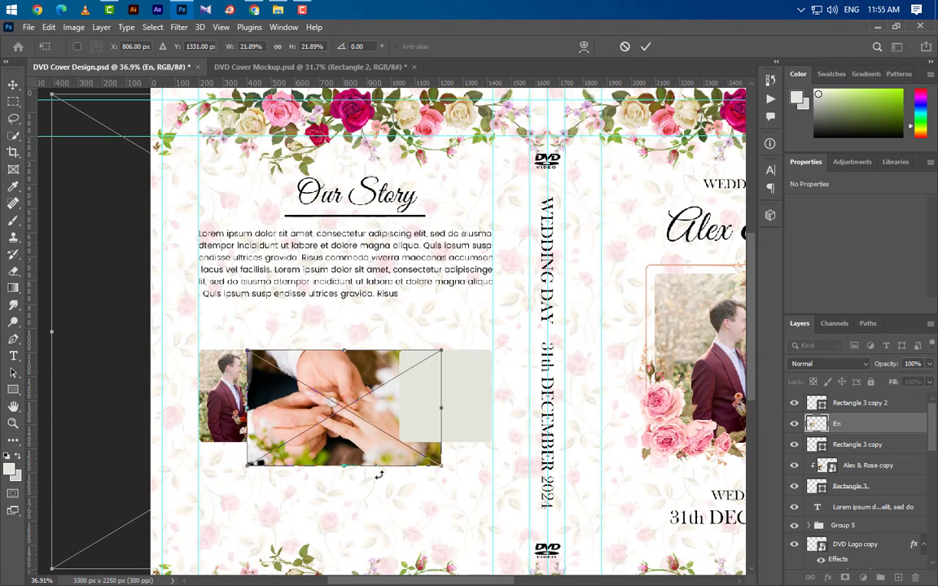
left_click_drag(348, 470, 356, 443)
left_click(645, 47)
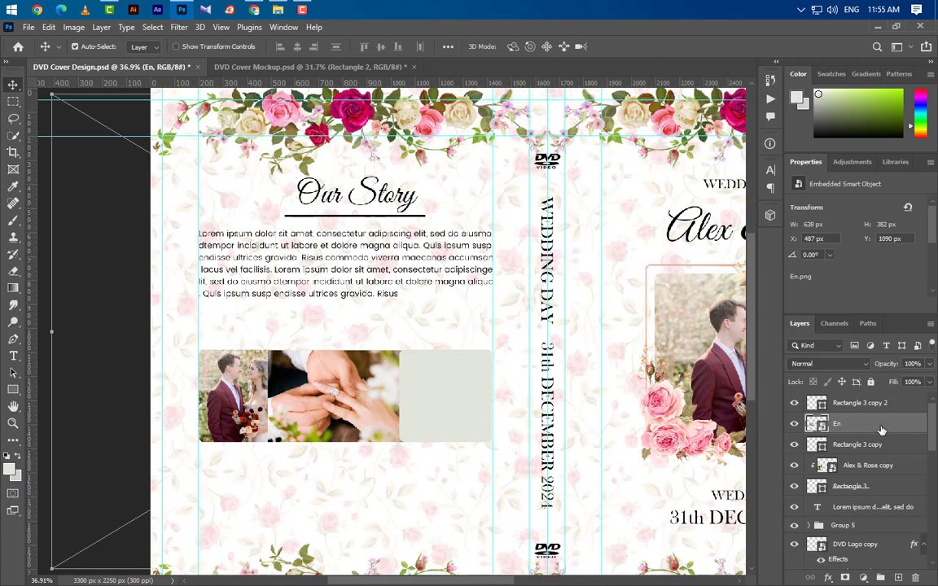
right_click(847, 424)
left_click(761, 330)
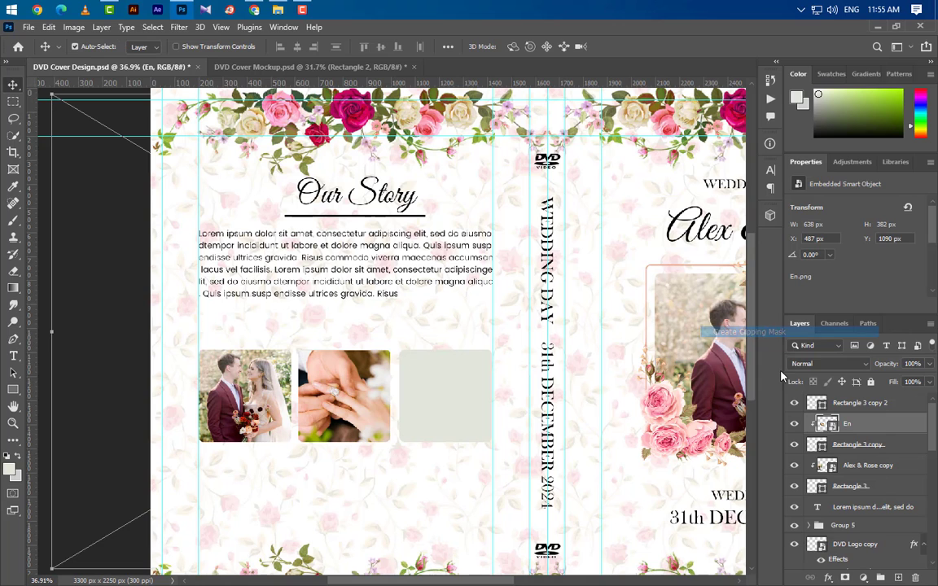
Step: Place the landscape photo of the couple under the veil into the cover, directly above the third rounded square in the layer order
left_click(454, 404)
left_click(277, 10)
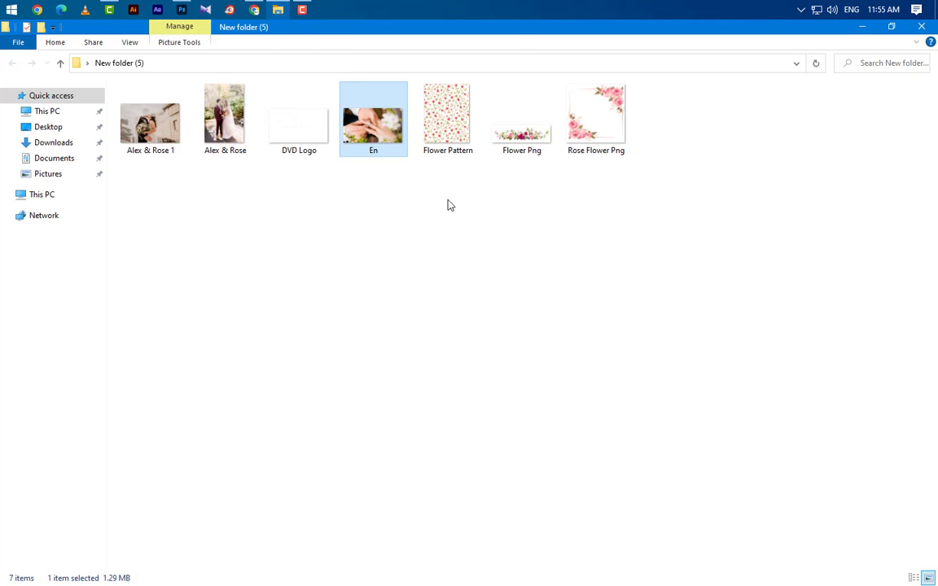
left_click(224, 115)
left_click_drag(149, 120, 429, 381)
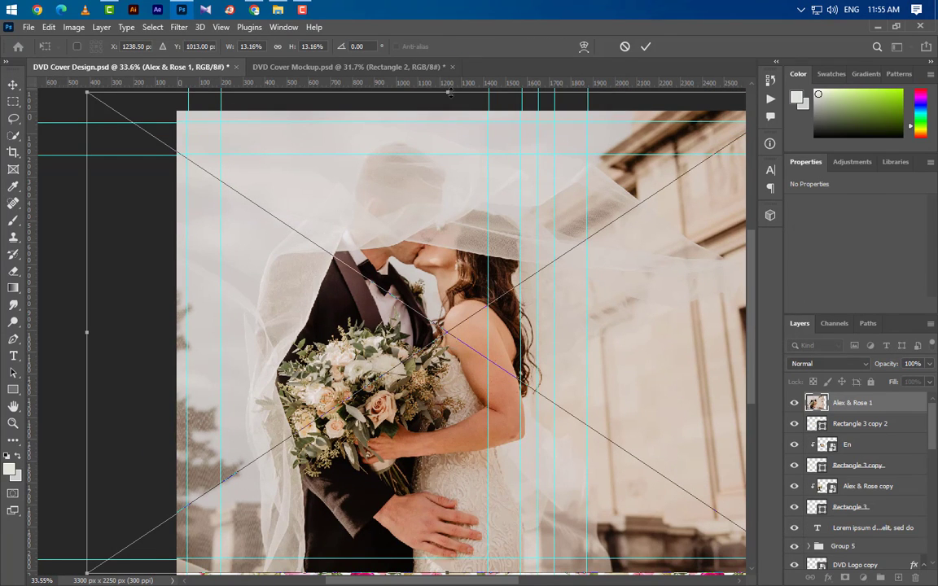
Step: Scale the veil photo to about 740 × 494 px over the third rounded square and clip it to that square
left_click_drag(449, 94, 447, 281)
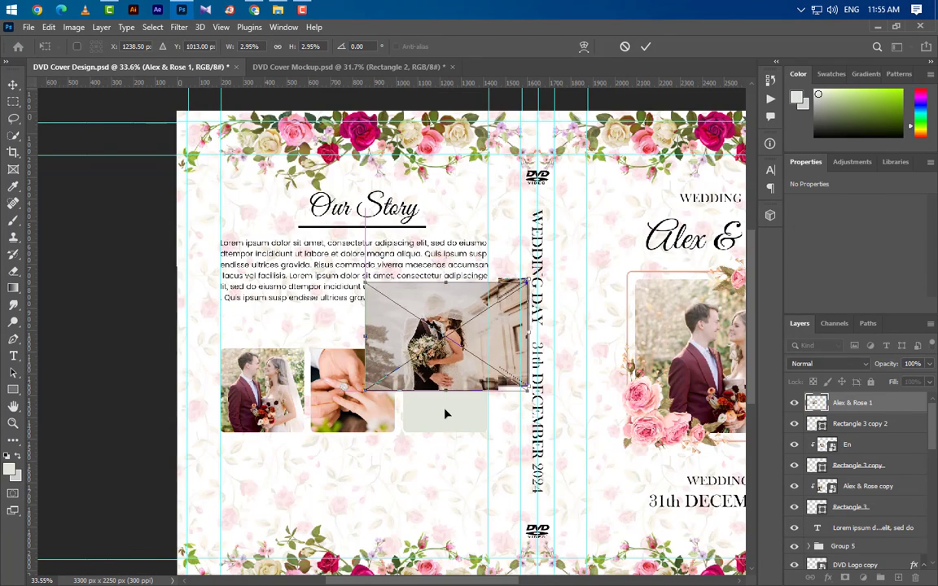
left_click_drag(445, 414, 442, 457)
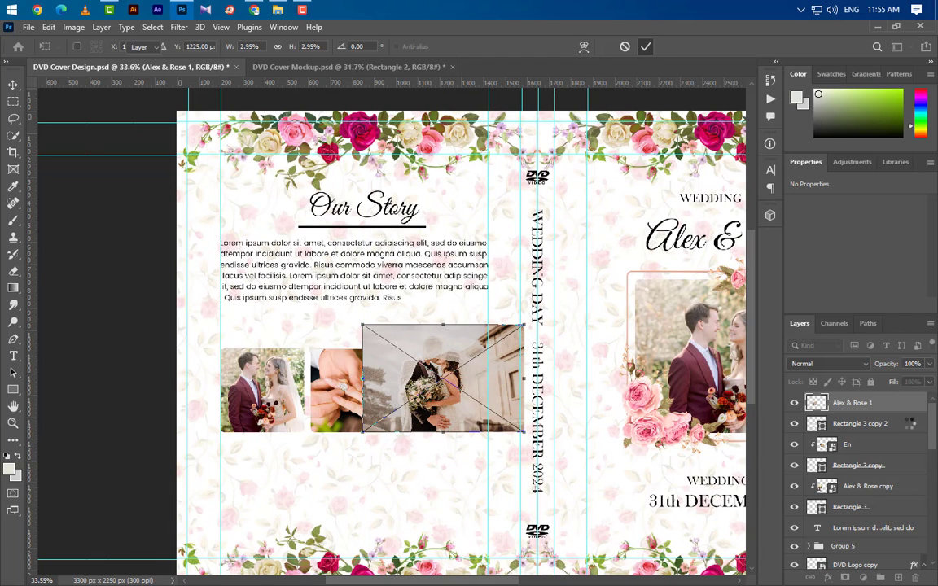
key("Return")
right_click(839, 402)
left_click(765, 330)
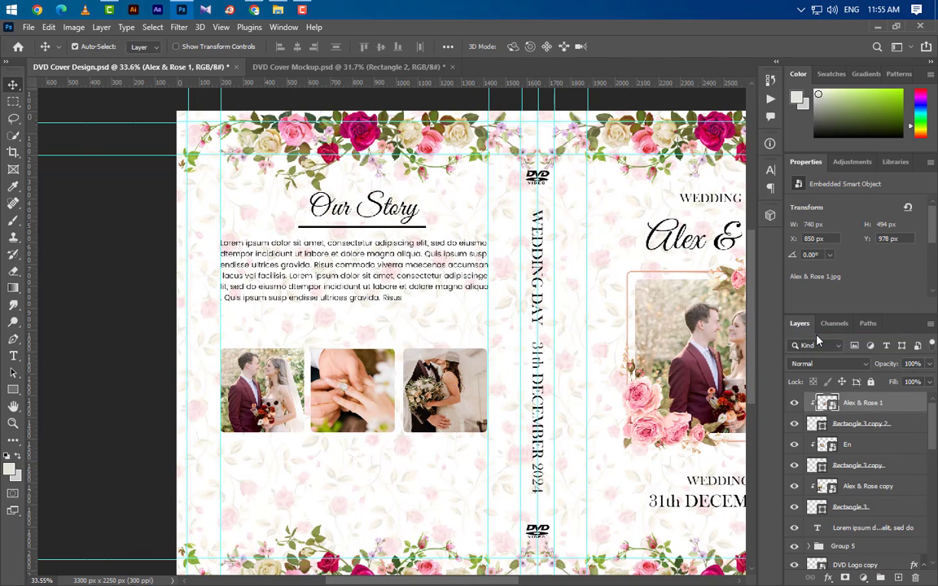
Step: Reduce the veil photo to about 622 × 415 px and shift it right to X 963 px within the third square
key("ctrl+t")
left_click_drag(443, 324, 442, 342)
key("Right")
key("Right")
key("Right")
key("Right")
key("Right")
key("Right")
key("Right")
key("Right")
key("Right")
key("Right")
key("Right")
key("Right")
key("Right")
key("Right")
key("Right")
key("Right")
key("Right")
key("Right")
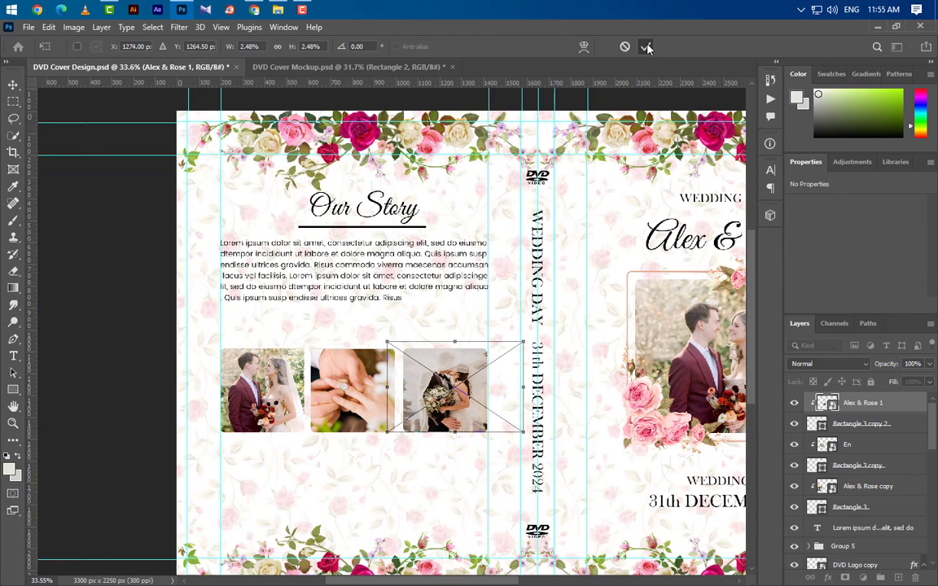
key("Return")
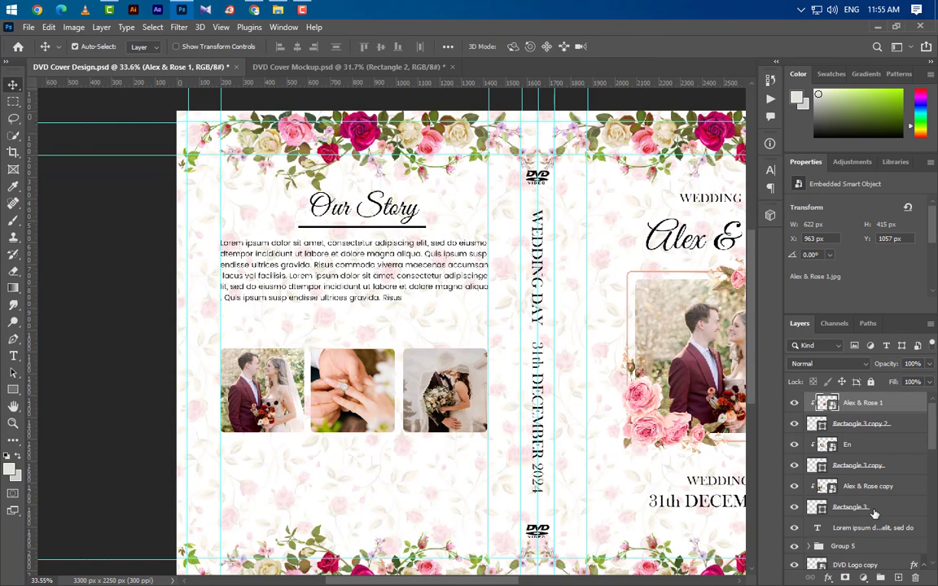
Step: Duplicate the "Our Story" heading group together with its paragraph and move the copies straight down below the photo row
left_click(868, 529)
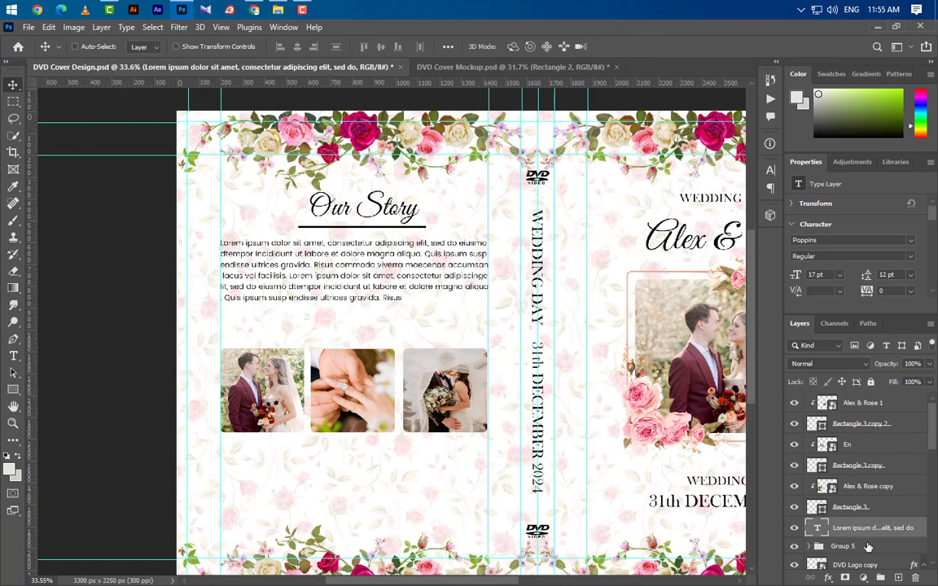
left_click(886, 548, "ctrl")
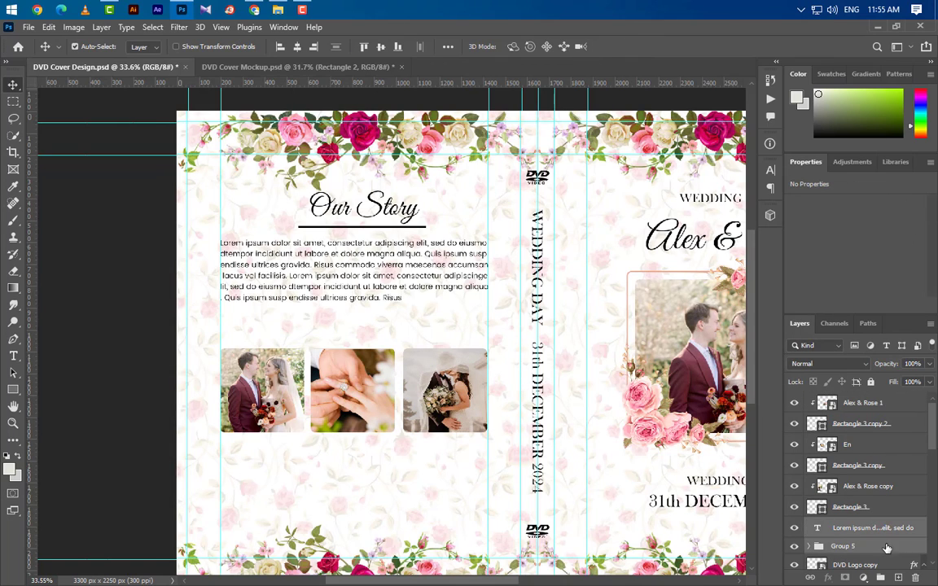
left_click(795, 547)
left_click(794, 546)
left_click_drag(888, 550, 898, 579)
key("ctrl+t")
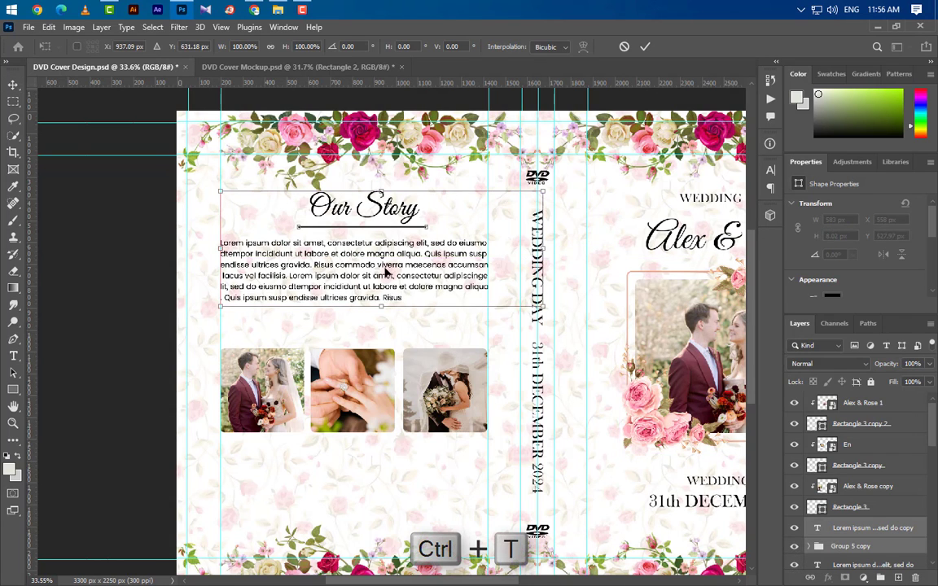
left_click_drag(387, 272, 409, 494)
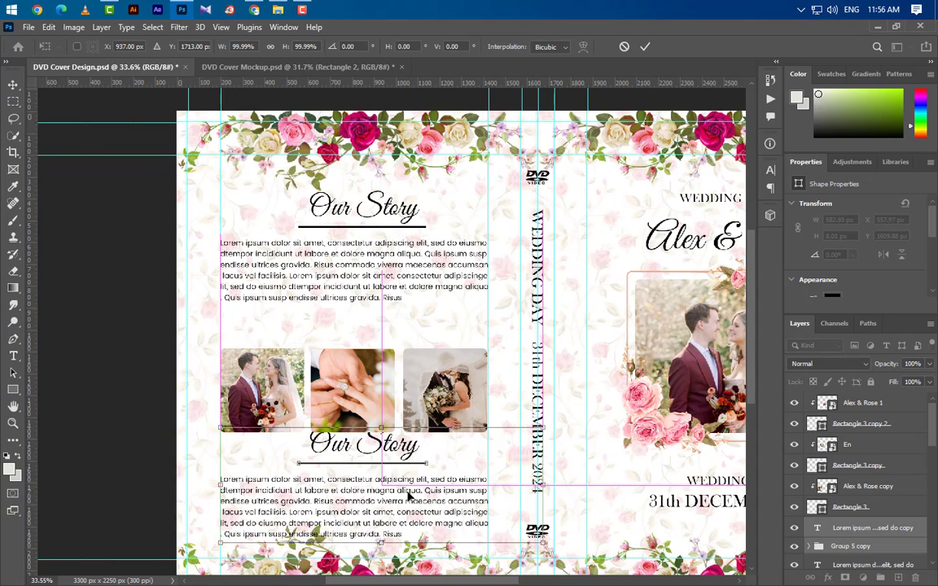
key("Return")
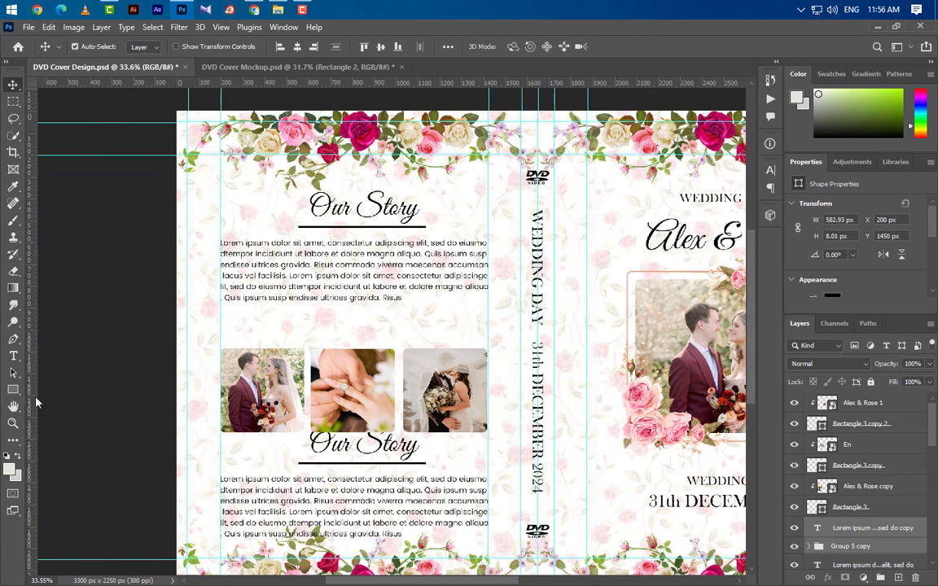
Step: Break the copied paragraph before "maecenas" and shorten its text box to the first three lines
left_click(13, 358)
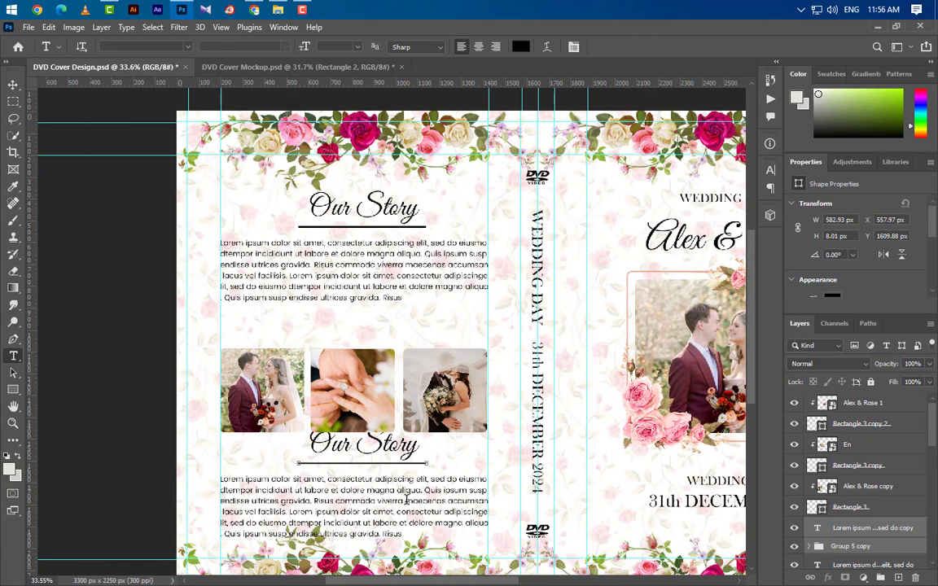
left_click(406, 500)
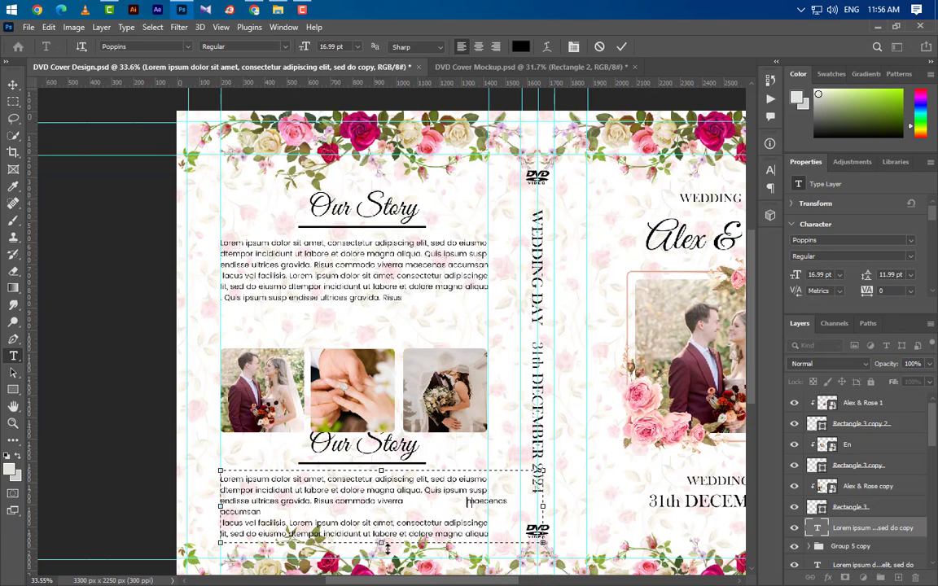
key("Tab")
left_click_drag(380, 544, 495, 448)
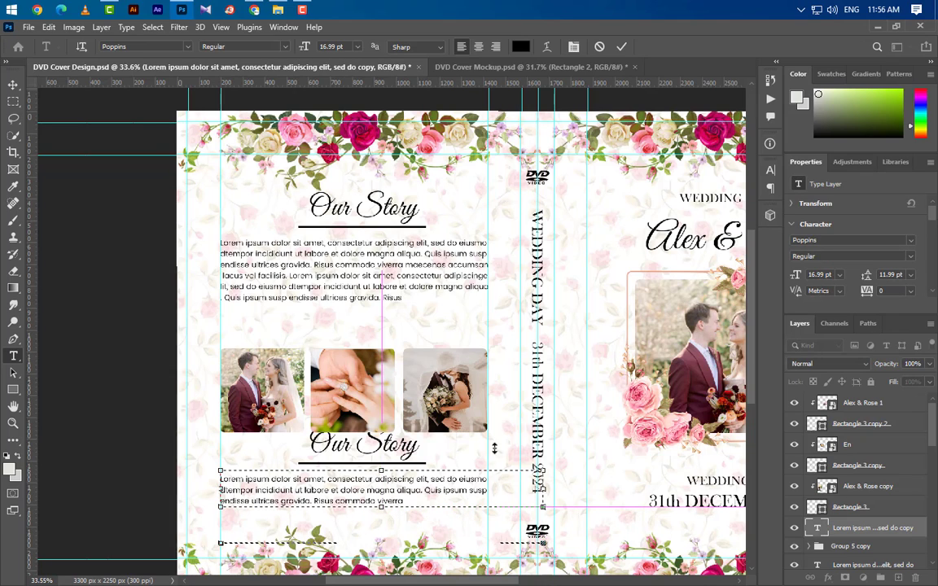
left_click(622, 47)
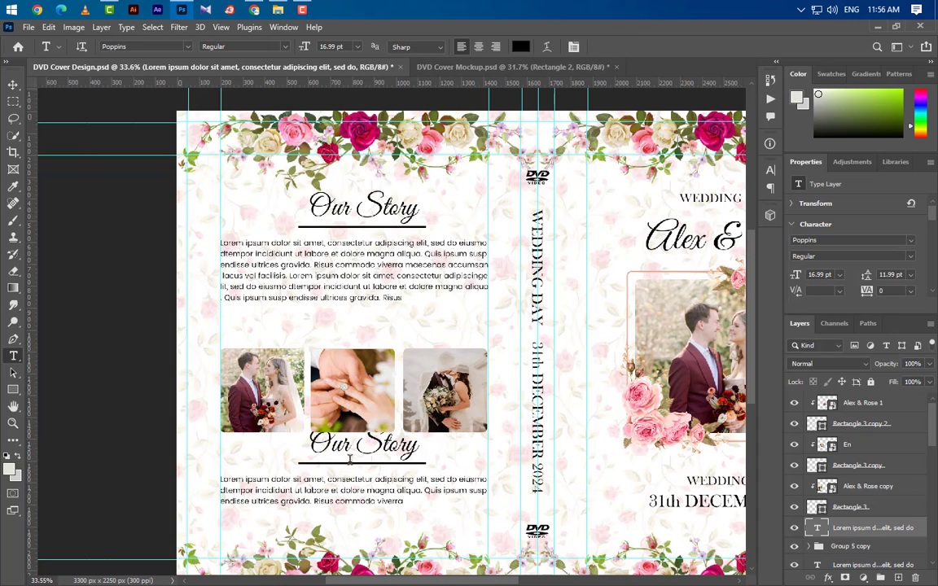
Step: Change the copied heading to "Love Story" and delete the underline shape beneath it
left_click_drag(315, 445, 351, 445)
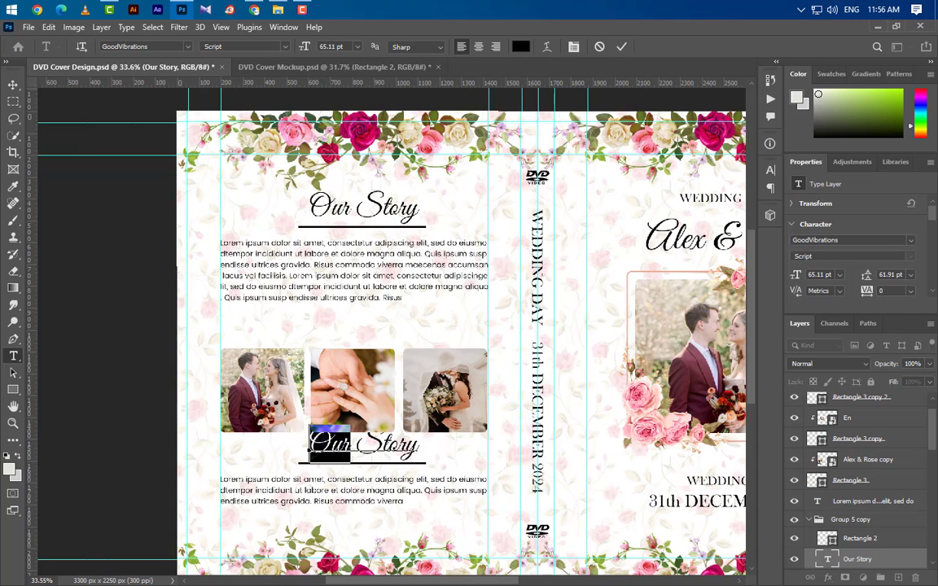
left_click(312, 445)
type("Love")
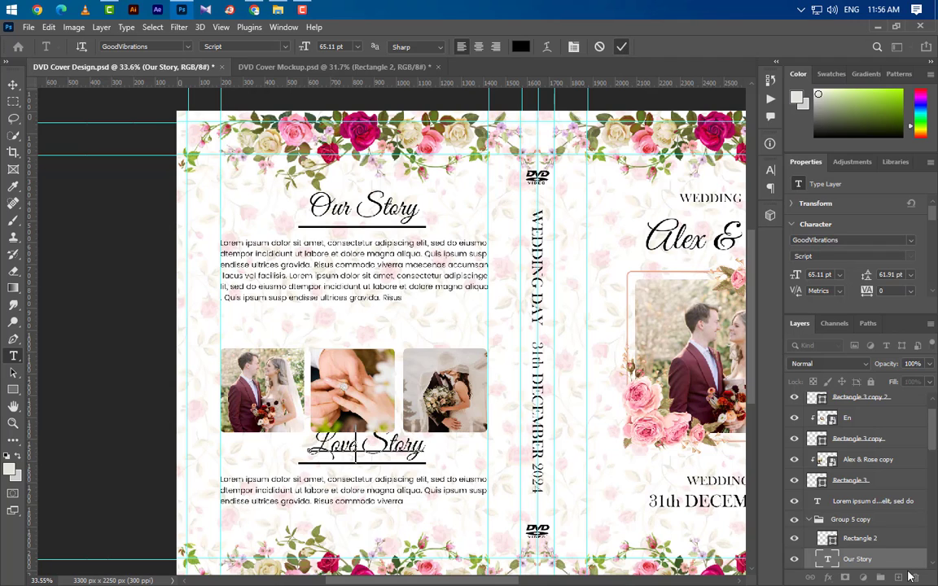
left_click(886, 561)
scroll(869, 528, "down", 2)
left_click_drag(890, 484, 916, 578)
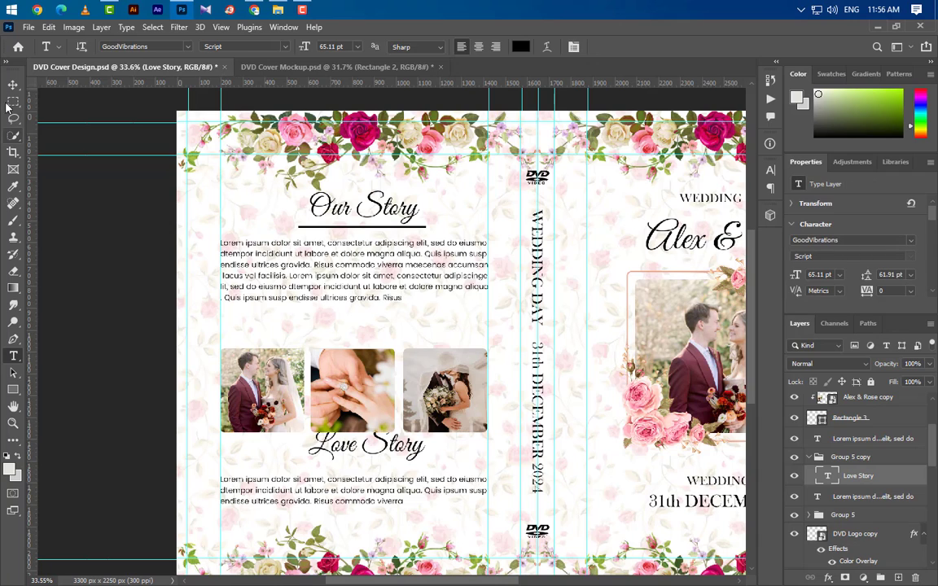
Step: Nudge the "Love Story" heading down about 30 px, closer to its paragraph
key("v")
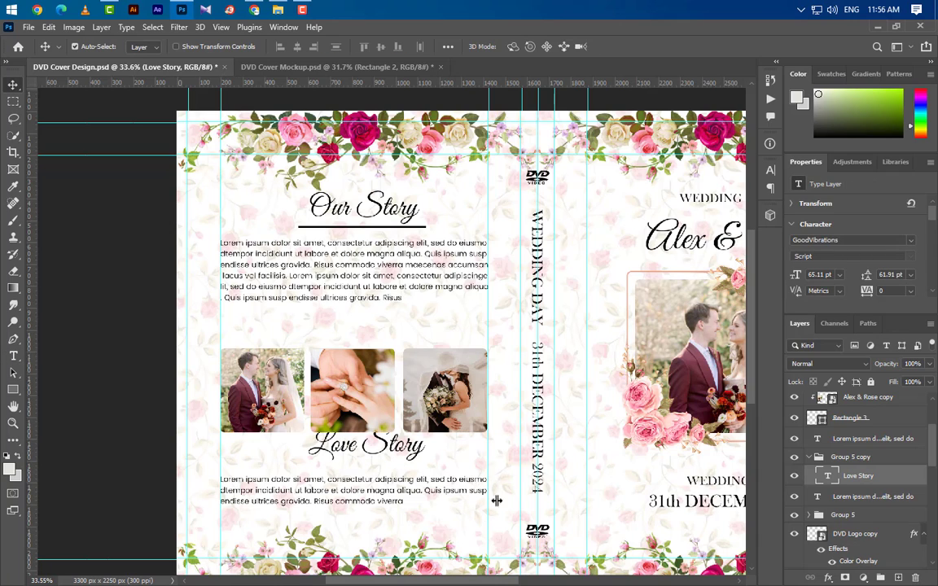
key("Down")
key("Down")
key("Down")
key("Down")
key("Down")
key("Down")
key("Down")
key("Down")
key("Down")
key("Down")
key("Down")
key("Down")
key("Down")
key("Down")
key("Down")
key("Down")
key("Down")
key("Down")
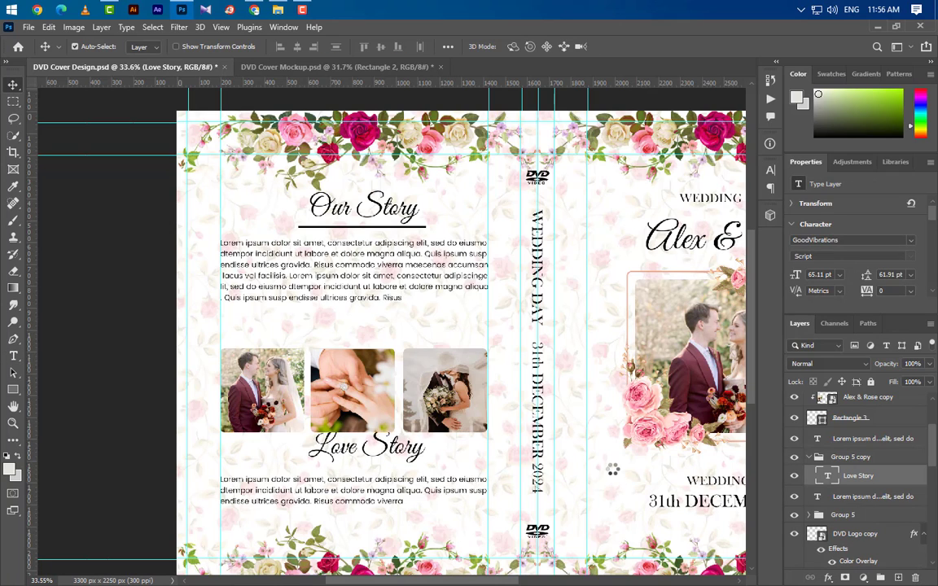
key("Down")
key("Down")
key("Down")
key("Down")
key("Down")
key("Down")
key("Down")
key("Down")
key("Down")
key("Down")
key("Down")
key("Down")
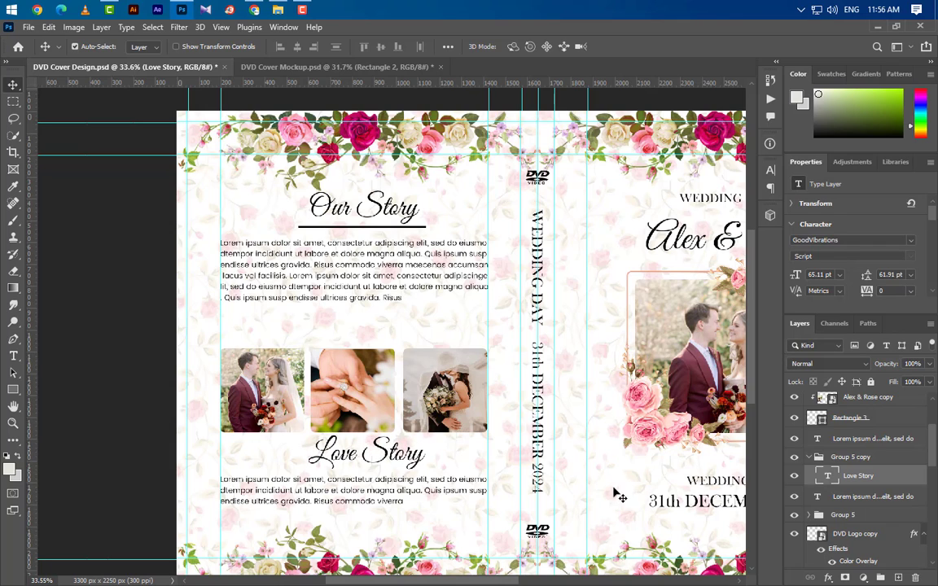
Step: Select all three photos with their rounded squares and move the row up until the selection is at Y 743 px
left_click(475, 400)
left_click(861, 429, "ctrl")
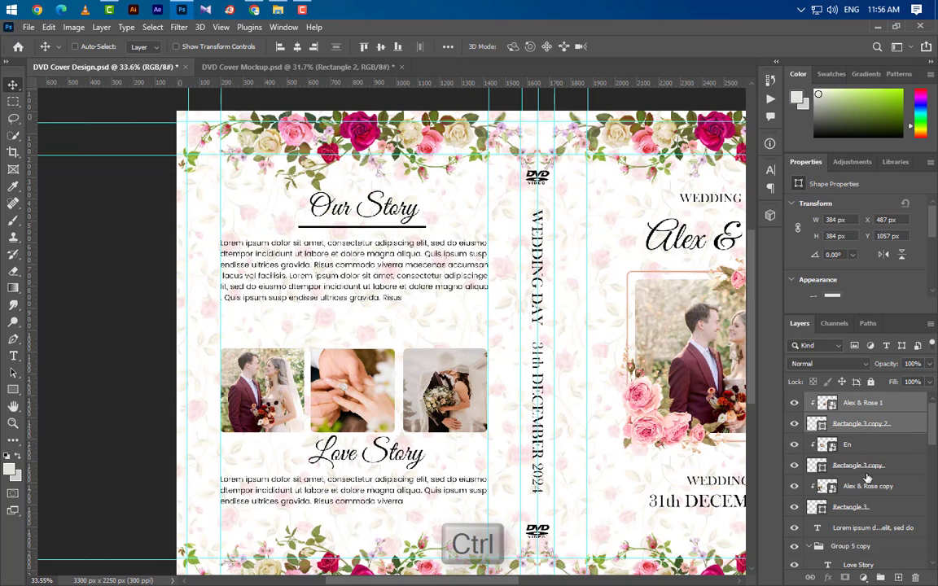
left_click(866, 449, "ctrl")
left_click(868, 470, "ctrl")
left_click(869, 490, "ctrl")
left_click(867, 508, "ctrl")
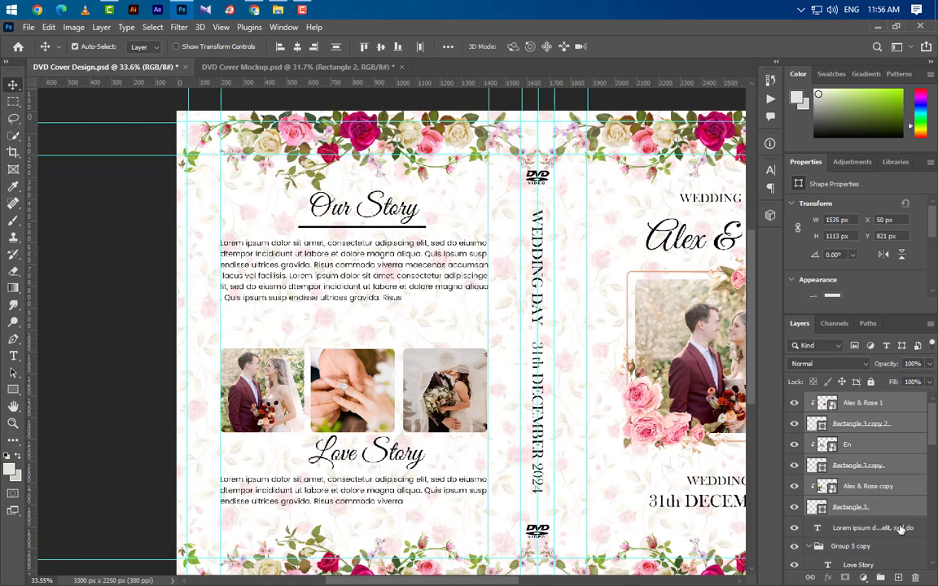
key("Up")
key("Up")
key("Up")
key("Up")
key("Up")
key("Up")
key("Up")
key("Up")
key("Up")
key("Up")
key("Up")
key("Up")
key("Up")
key("Up")
key("Up")
key("Up")
key("Up")
key("Up")
key("Up")
key("Up")
key("Up")
key("Up")
key("Up")
key("Up")
key("Up")
key("Up")
key("Up")
key("Up")
key("Up")
key("Up")
key("Up")
key("Up")
key("Up")
key("Up")
key("Up")
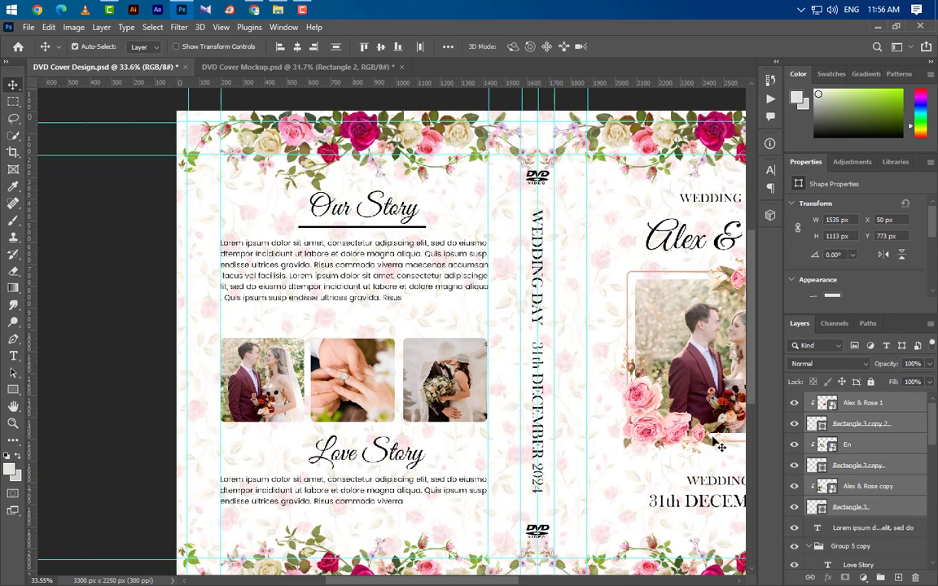
Step: Enlarge the veil photo on the back cover to 3.49% scale so the couple fills its rounded square
scroll(217, 402, "down", 5)
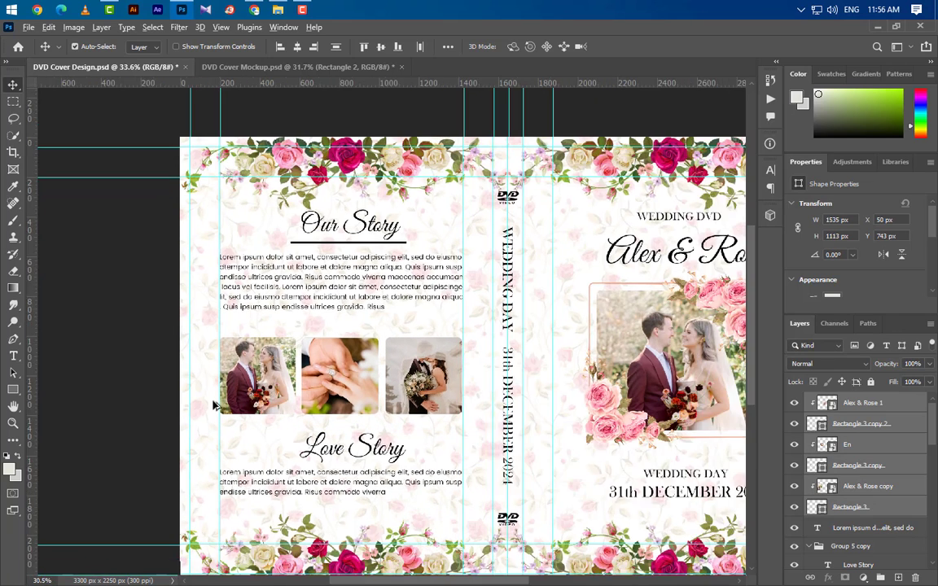
scroll(548, 430, "up", 3)
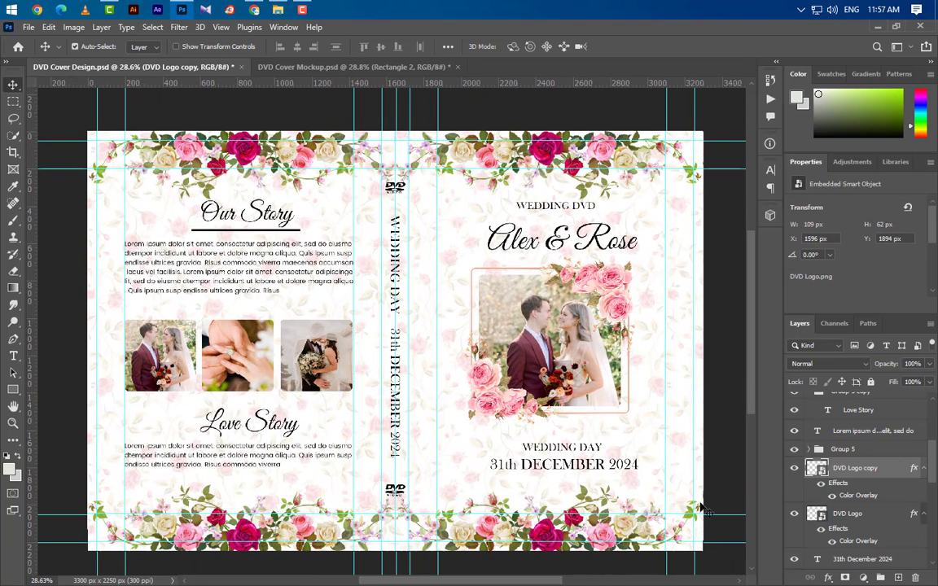
left_click(320, 357)
key("ctrl+t")
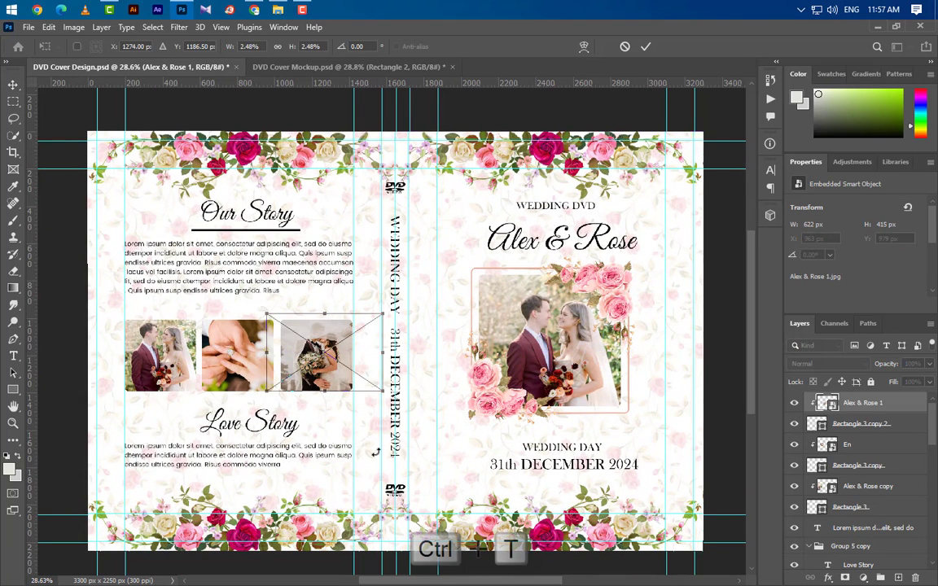
left_click_drag(327, 396, 322, 424)
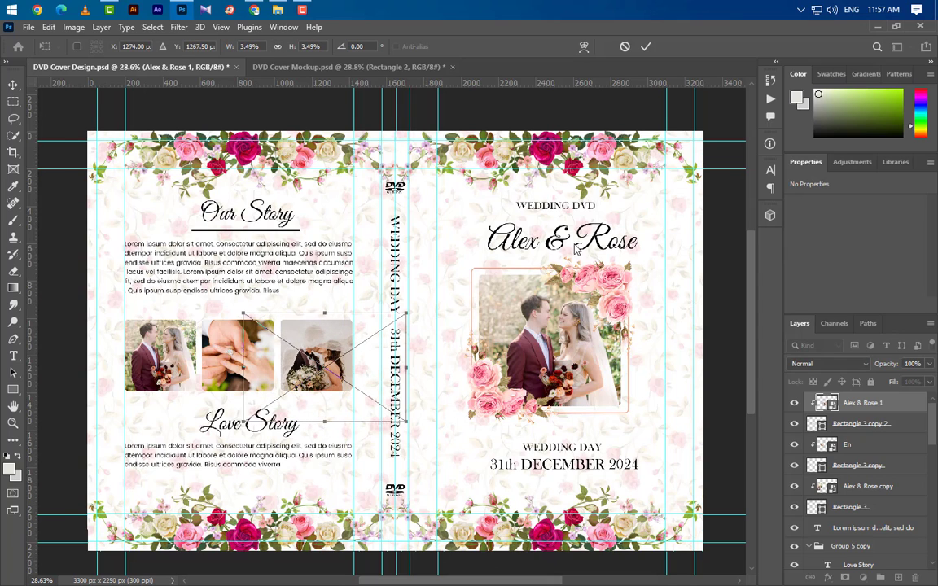
key("Return")
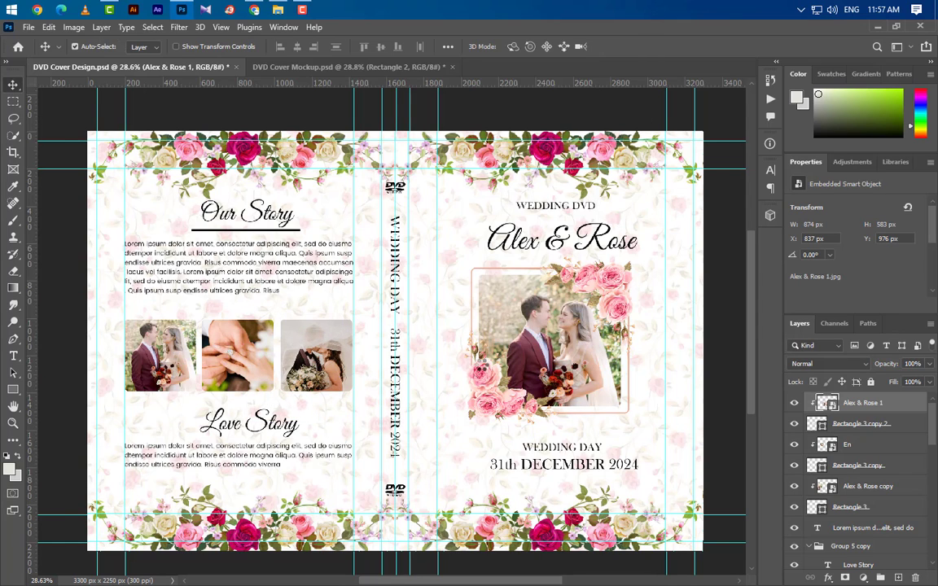
Step: Create a new document 908 px wide and 920 px high at 72 pixels/inch with a white background
left_click(28, 27)
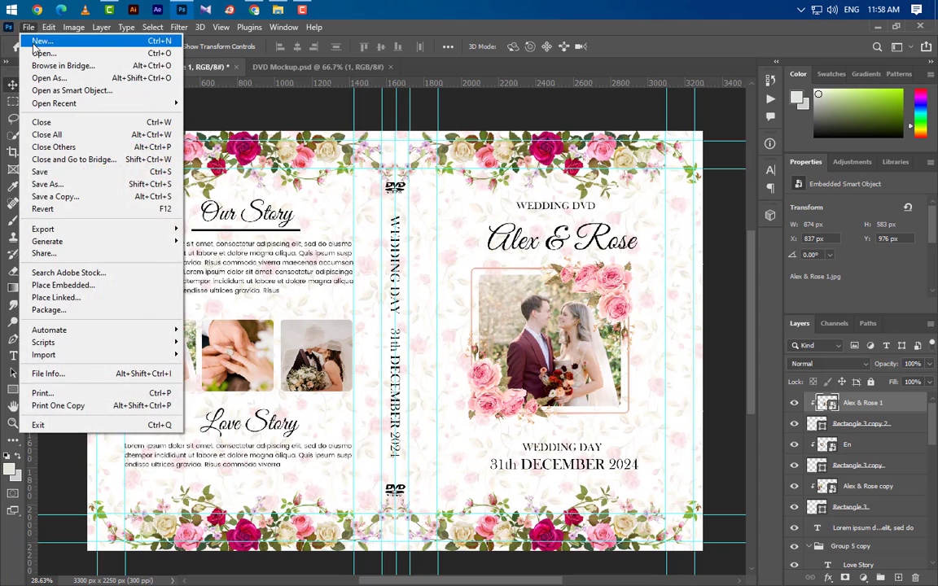
left_click(37, 39)
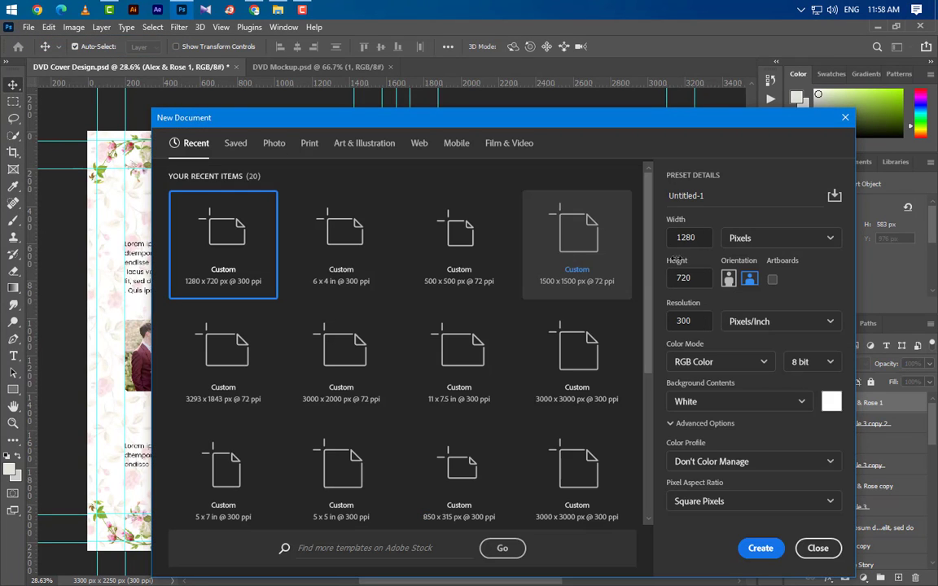
left_click(667, 243)
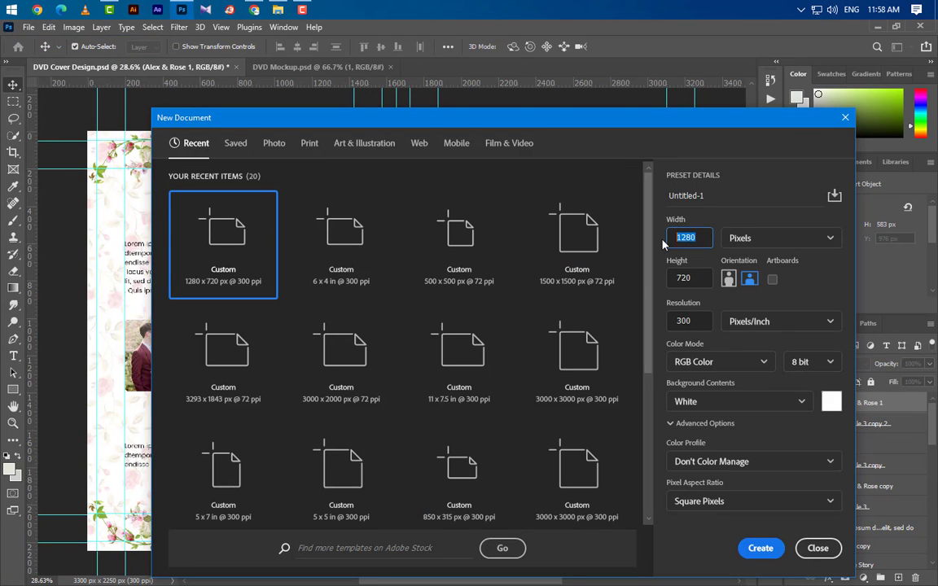
type("908")
type("920")
left_click(689, 321)
type("72")
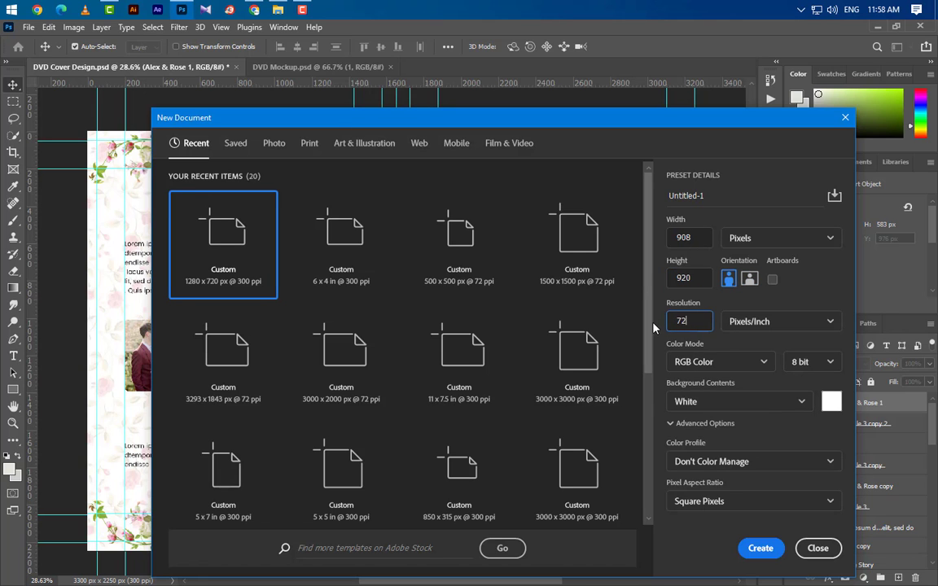
left_click(761, 551)
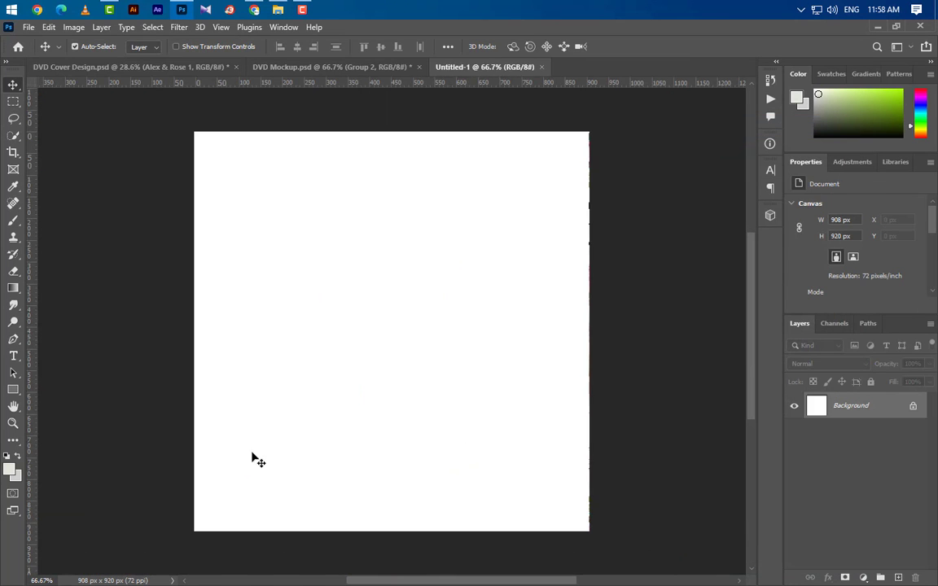
Step: Draw a 340 px square at X 19 px, Y 290 px and add a horizontal guide through its centre
left_click(13, 389)
left_click_drag(224, 265, 425, 416)
left_click(13, 85)
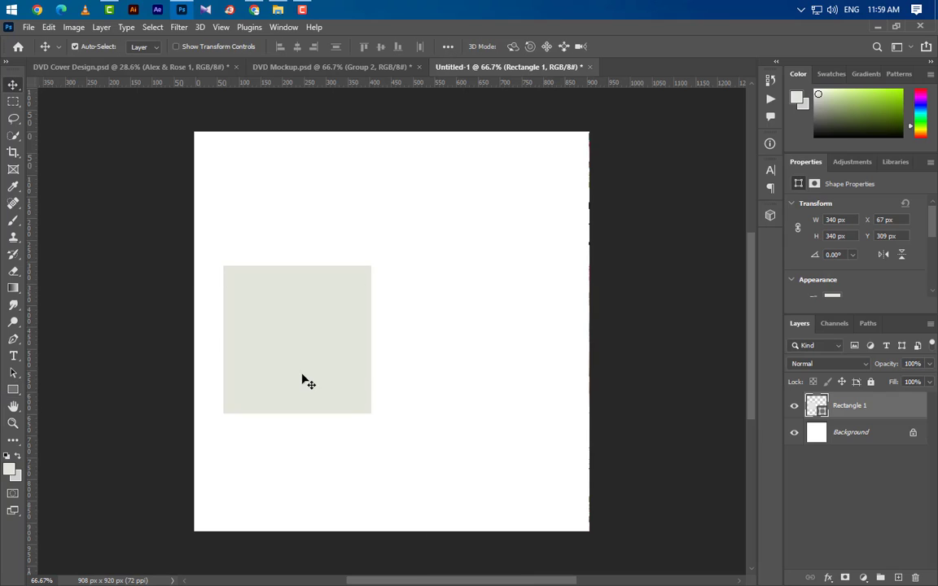
left_click_drag(305, 381, 284, 367)
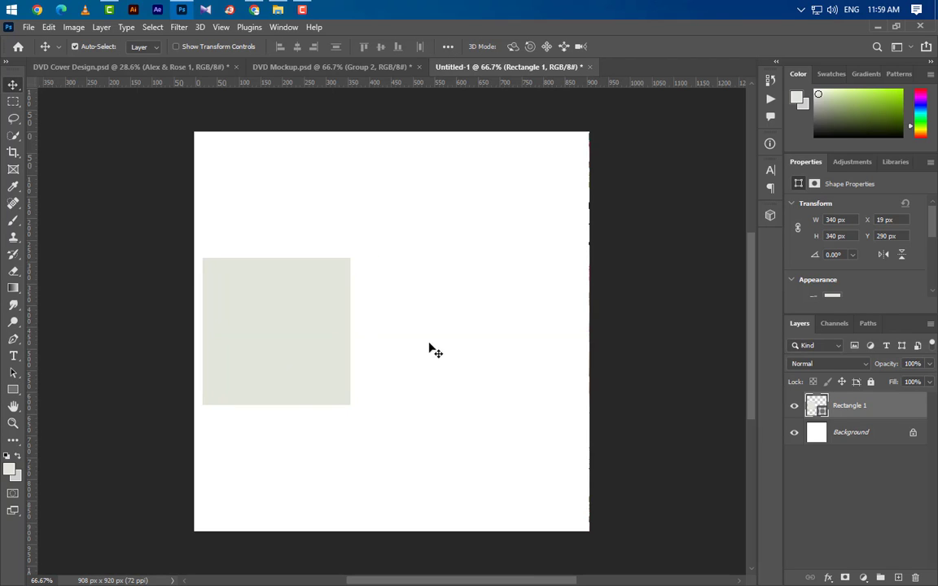
left_click_drag(394, 83, 368, 332)
Step: Copy the framed couple photo group, Group 3, from DVD Cover Design.psd into the Untitled-1 document
left_click(187, 68)
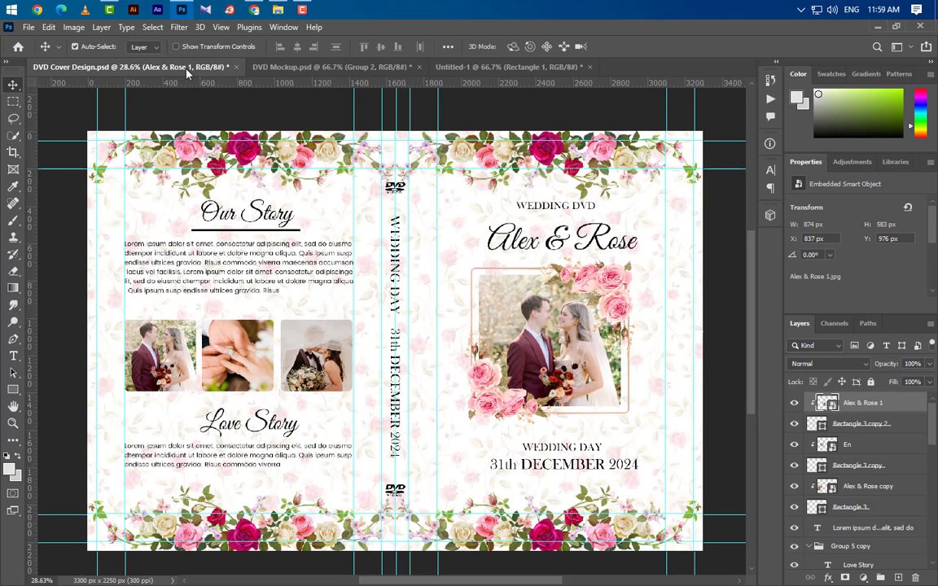
left_click(519, 381)
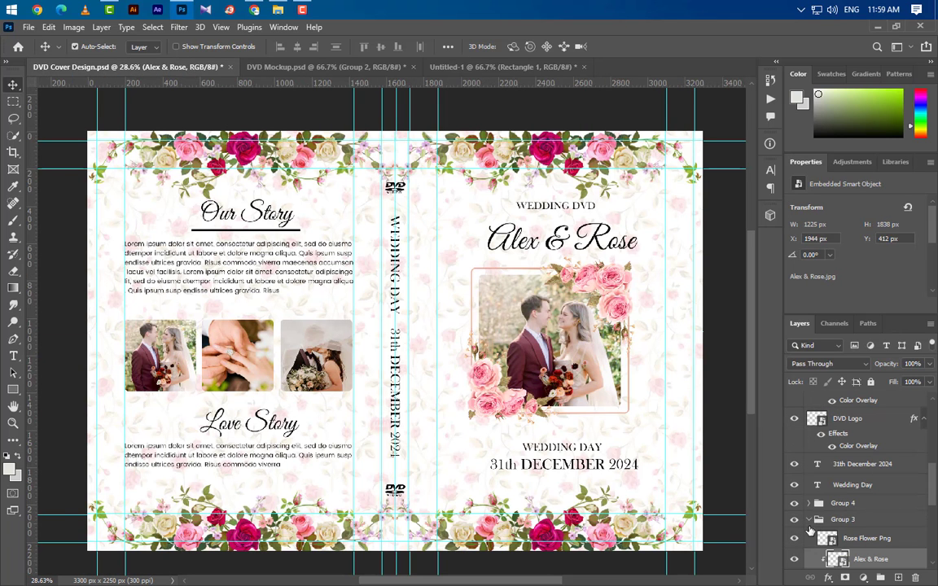
left_click(809, 520)
left_click(795, 521)
left_click(795, 520)
left_click_drag(873, 523, 347, 323)
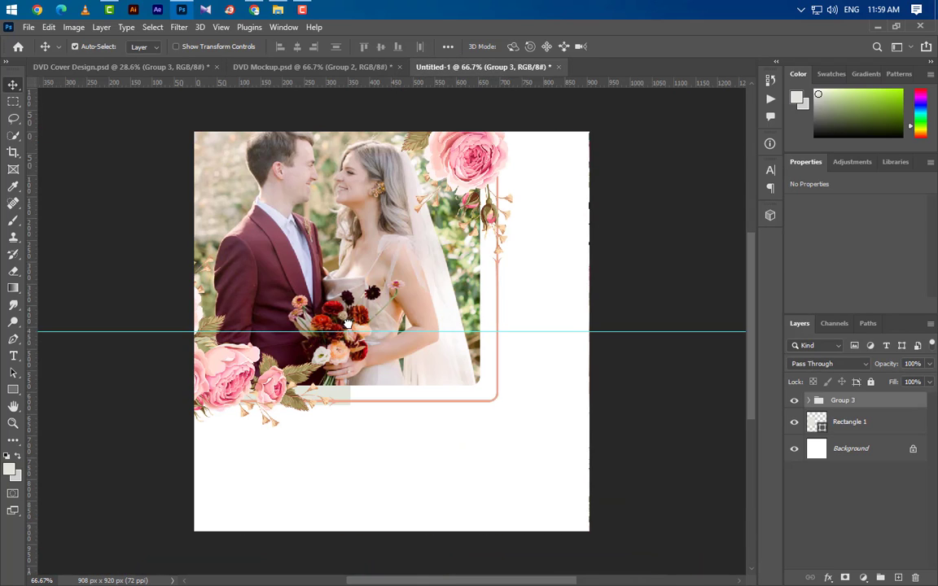
Step: Scale the framed photo group to 42.45% and place it over the grey square at X 228 px, Y 548 px
key("ctrl+t")
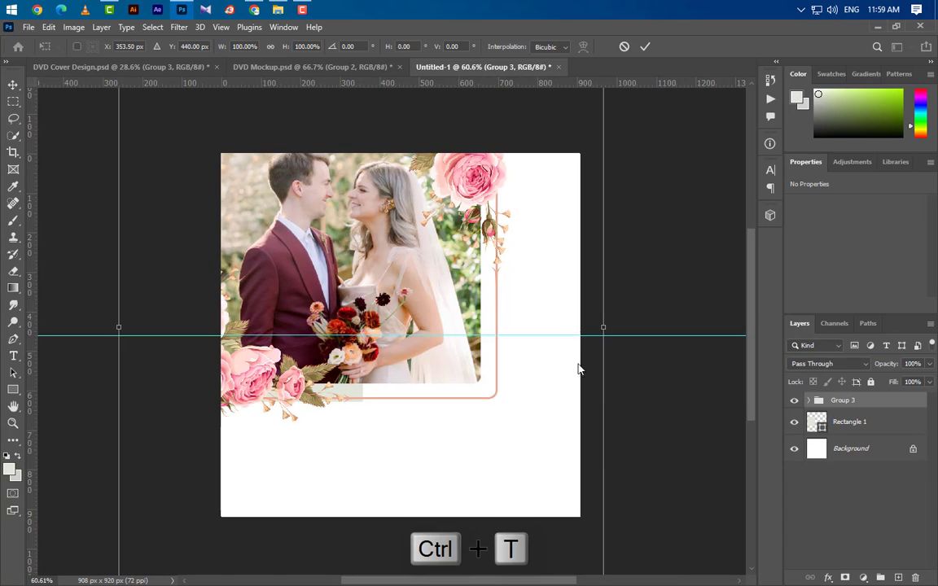
left_click_drag(603, 327, 337, 324)
left_click_drag(404, 364, 412, 366)
key("Right")
key("Right")
key("Right")
key("Right")
key("Right")
key("Right")
key("Right")
key("Right")
key("Down")
key("Down")
key("Down")
key("Down")
key("Down")
key("Down")
key("Down")
key("Down")
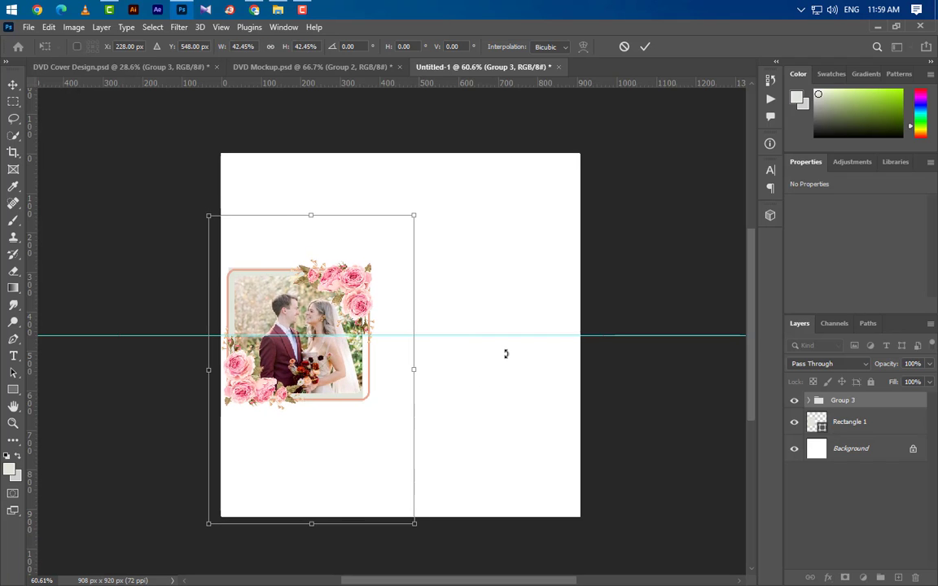
left_click(645, 46)
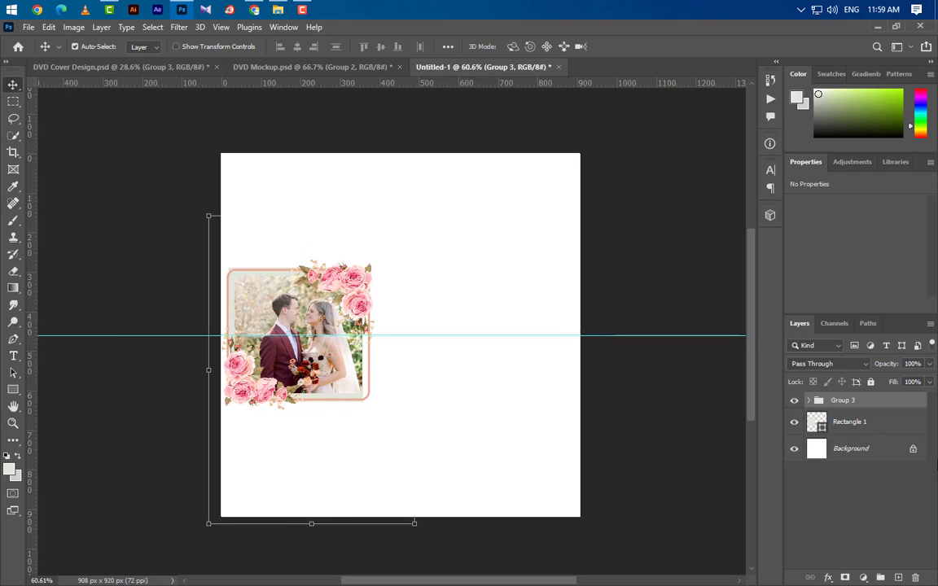
Step: Delete the grey placeholder square and remove the horizontal guide
left_click_drag(863, 422, 915, 577)
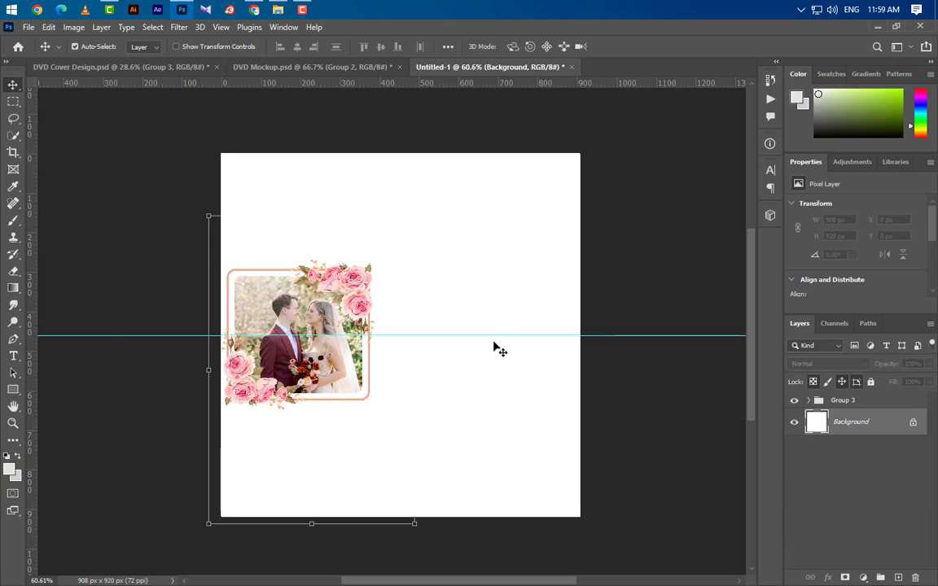
left_click_drag(466, 230, 466, 82)
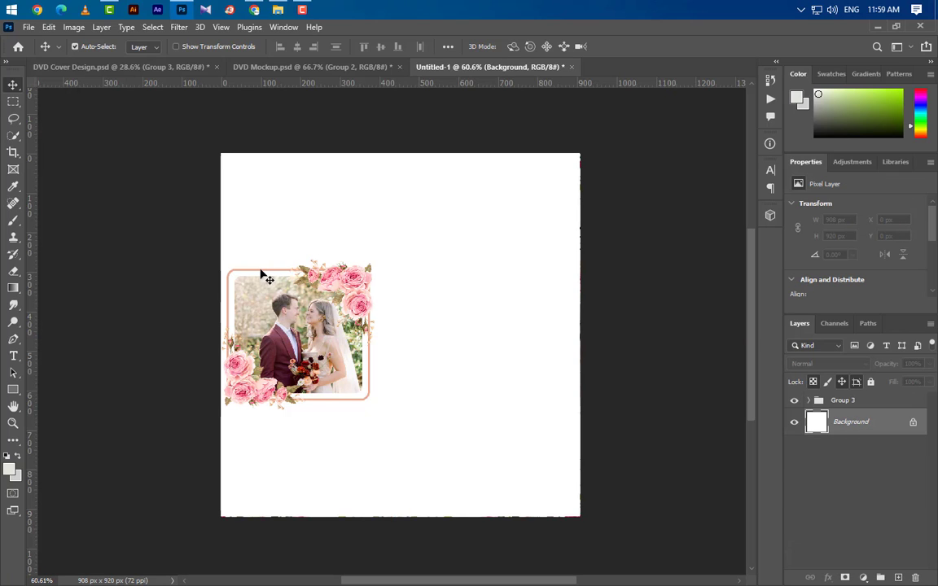
Step: Select the rounded frame around the couple photo and set its stroke width to 3 px
key("ctrl+z")
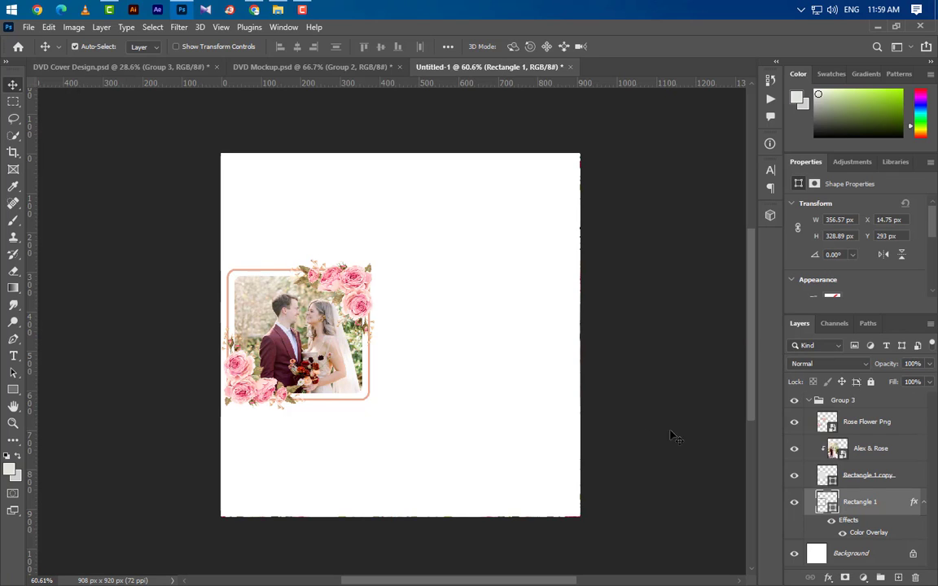
left_click(14, 391)
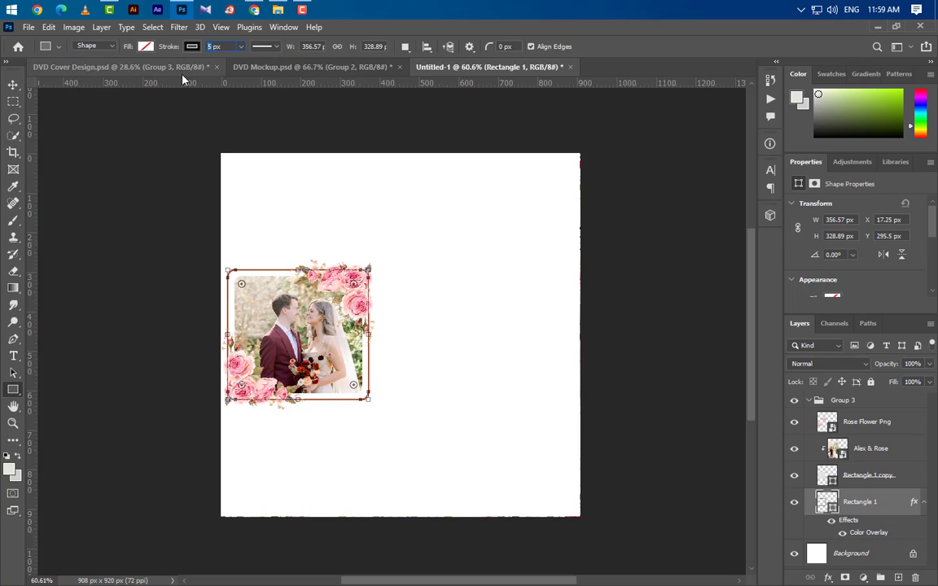
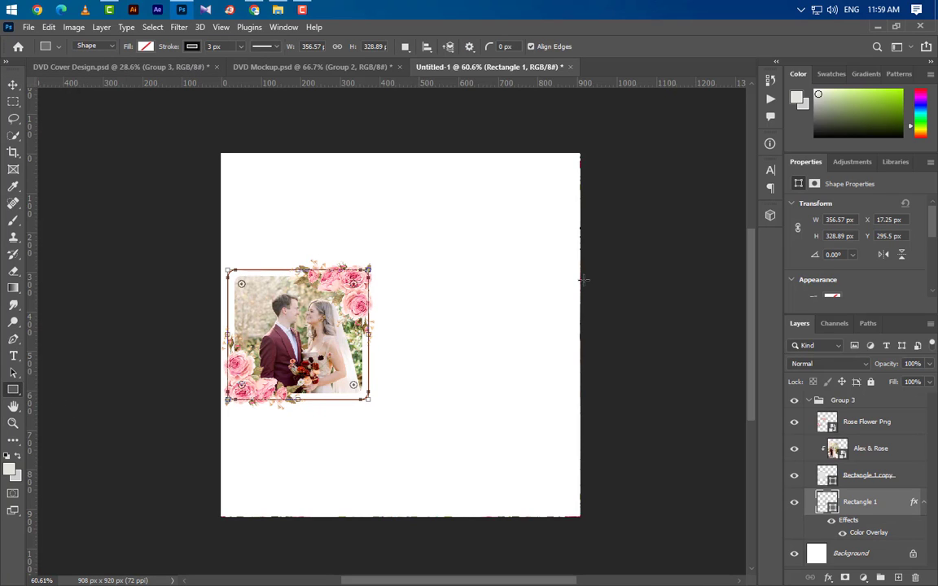
Step: Duplicate the three back-cover photos with their rounded squares in DVD Cover Design.psd and move the copies into Untitled-1
left_click(160, 62)
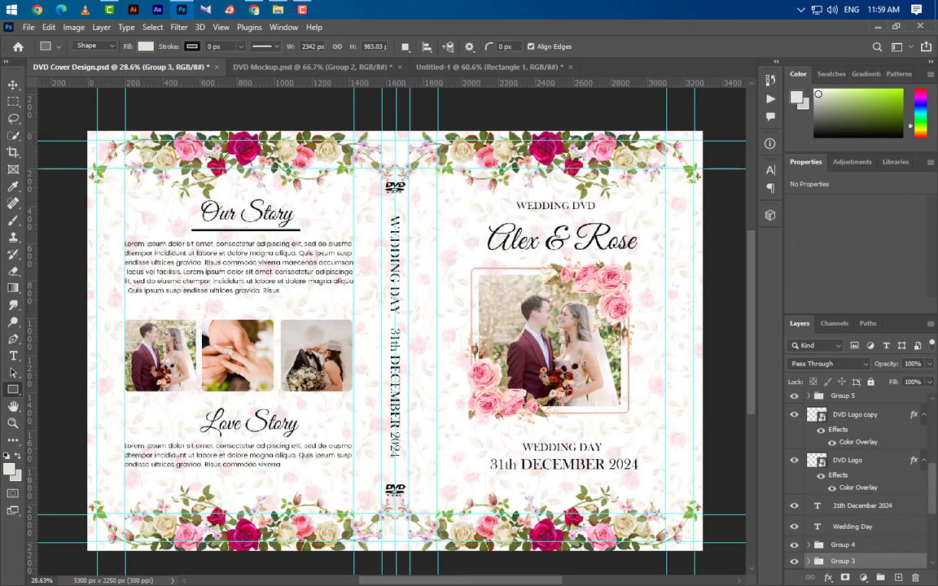
left_click(13, 86)
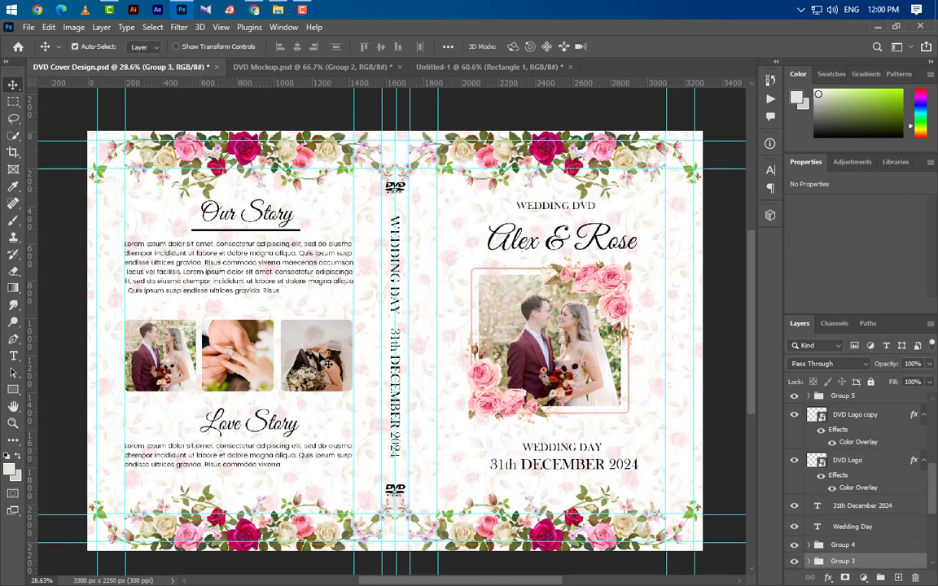
left_click(319, 354)
left_click(875, 428, "ctrl")
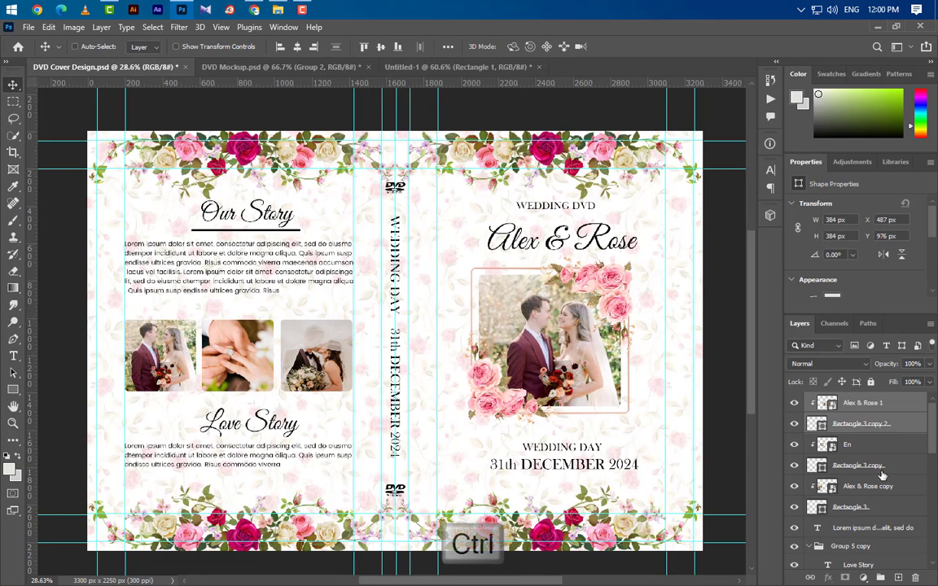
left_click(878, 448, "ctrl")
left_click(882, 468, "ctrl")
left_click(882, 489, "ctrl")
left_click(879, 509, "ctrl")
key("ctrl+j")
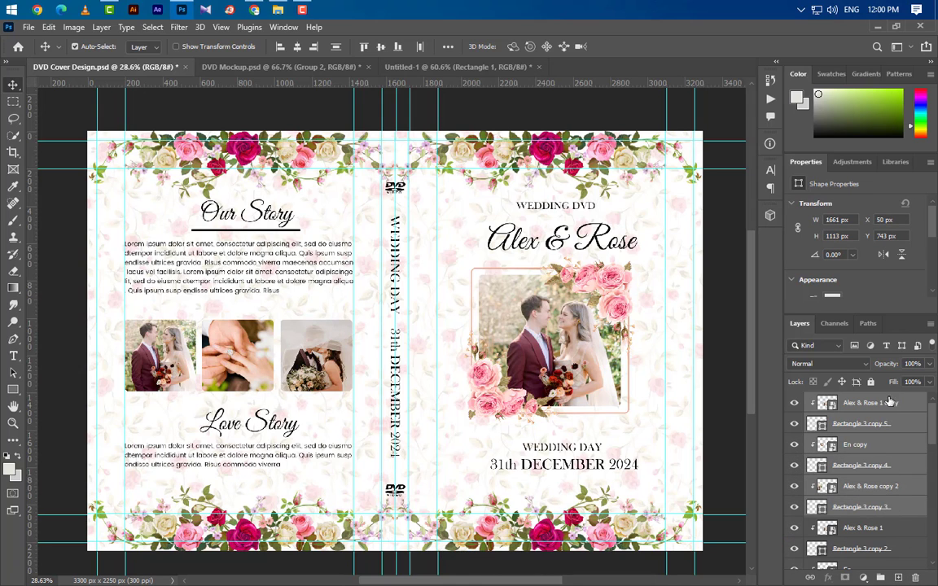
left_click_drag(890, 402, 502, 355)
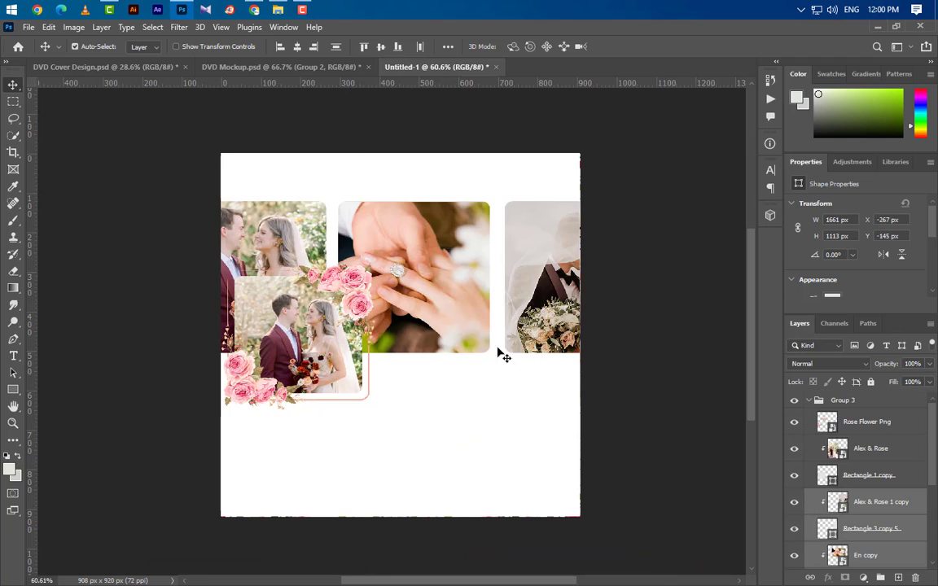
Step: Group the veil photo with its rounded square, scale it to 28.72% and place it at about X 652 px, Y 590 px
left_click(877, 503)
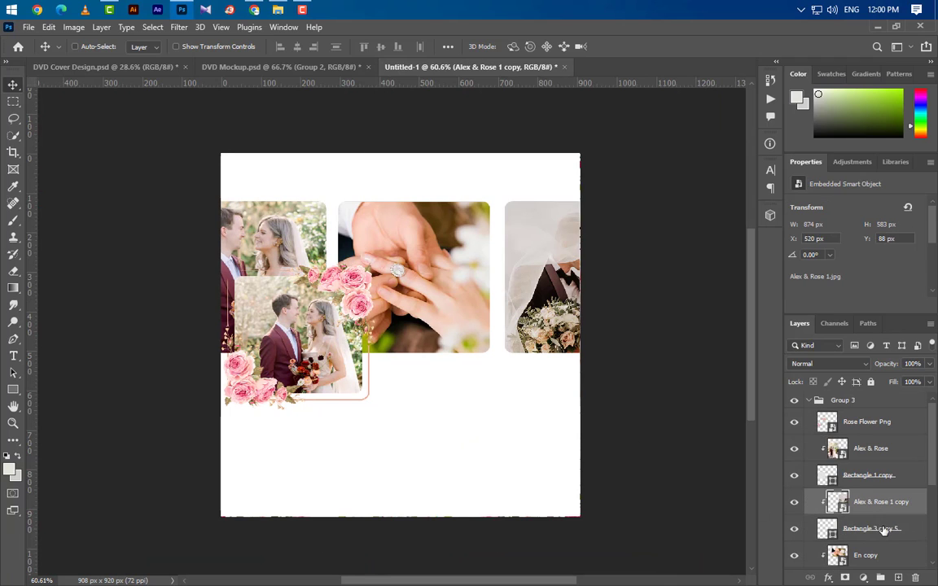
left_click(894, 530, "ctrl")
left_click(880, 577)
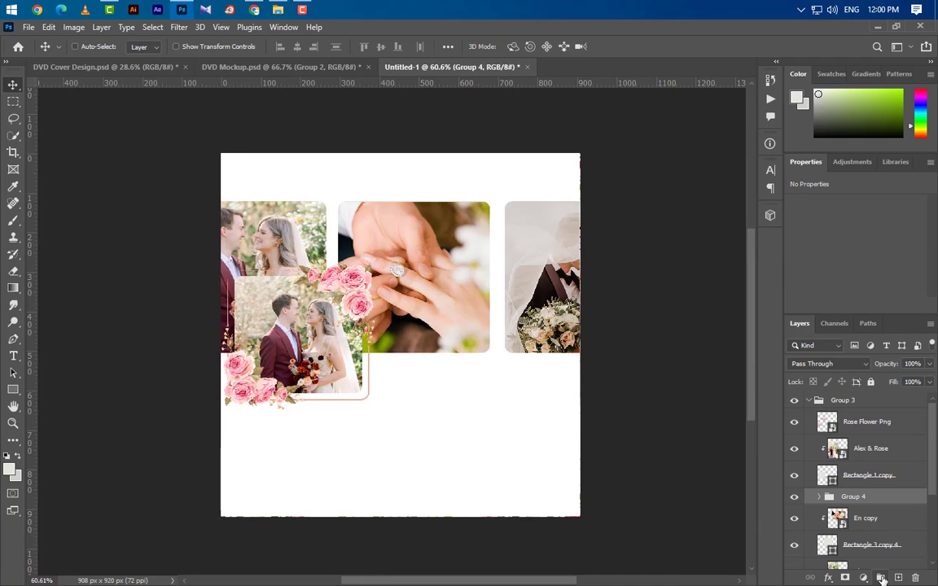
key("ctrl+t")
left_click_drag(429, 303, 550, 307)
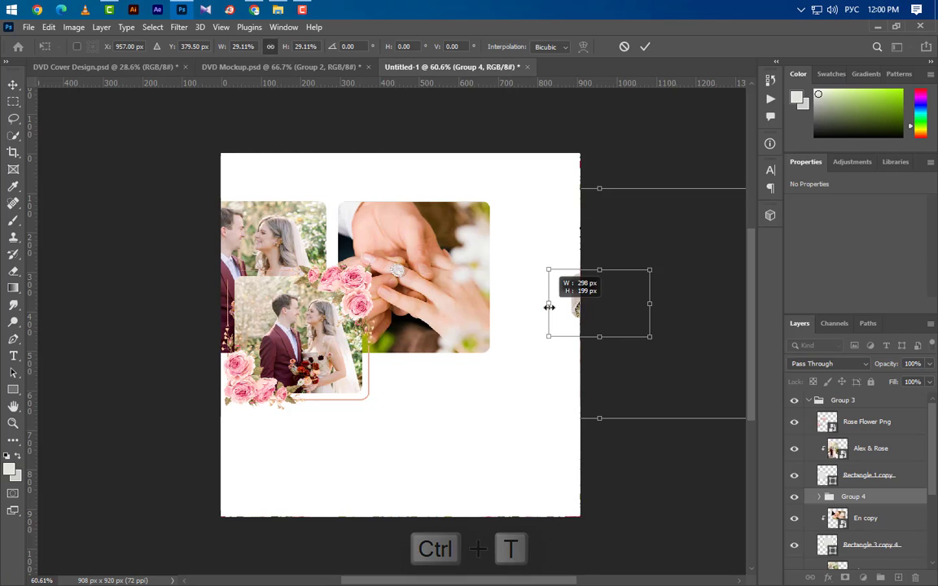
left_click_drag(608, 308, 489, 389)
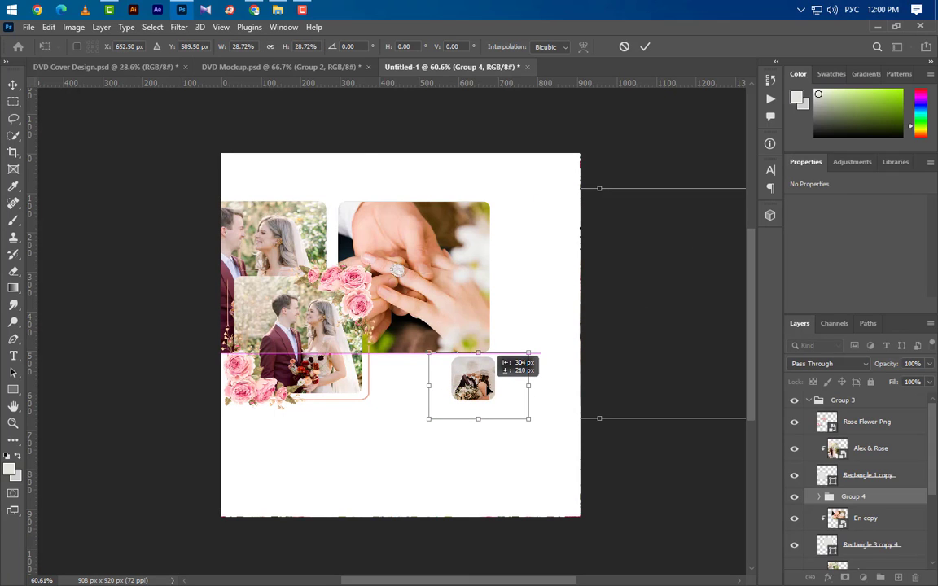
key("Return")
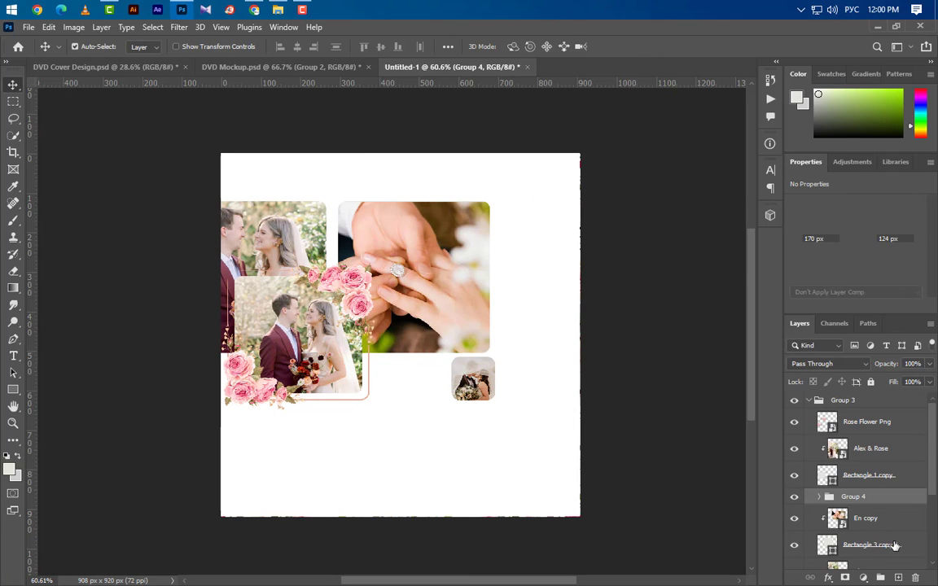
Step: Group the ring photo with its rounded square, shrink it to thumbnail size and move it onto the small veil photo
left_click(894, 524)
left_click(899, 552, "shift")
left_click(880, 577)
key("ctrl+t")
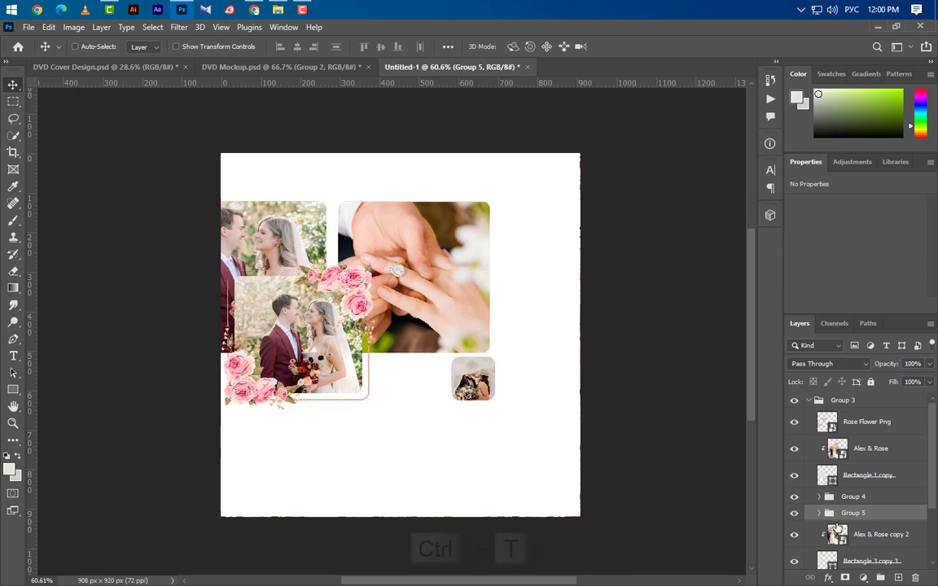
left_click_drag(540, 276, 477, 406)
left_click(644, 49)
scroll(881, 512, "down", 1)
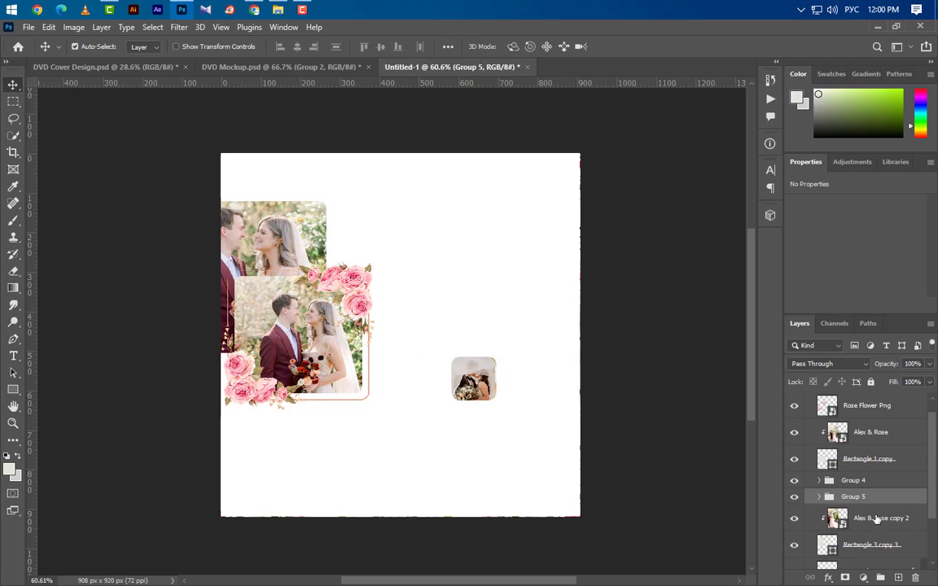
Step: Scale the couple photo and its rounded square to about 29%, place them at about X 653 px, Y 473 px above the veil photo, and group them
left_click(878, 521)
left_click(880, 548, "ctrl")
key("ctrl+t")
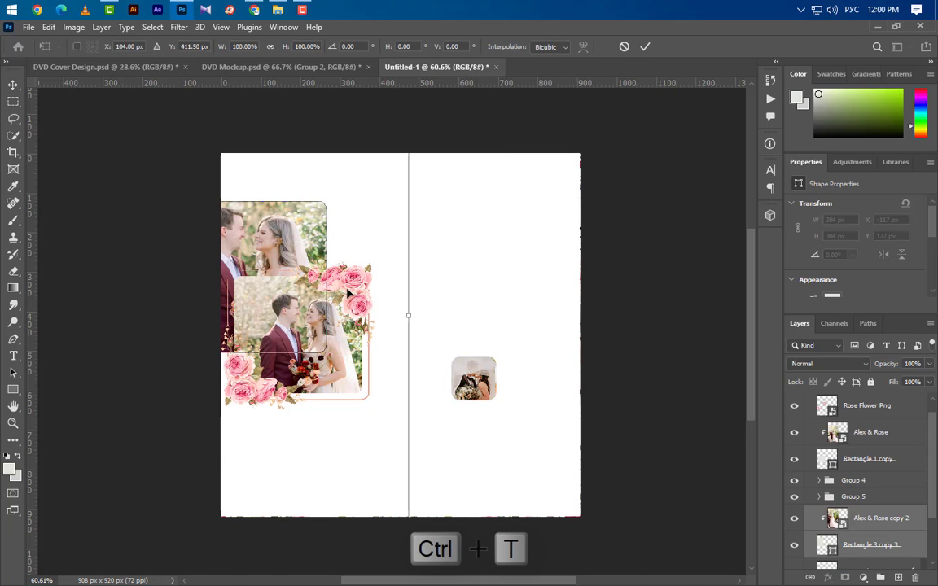
left_click_drag(409, 316, 312, 316)
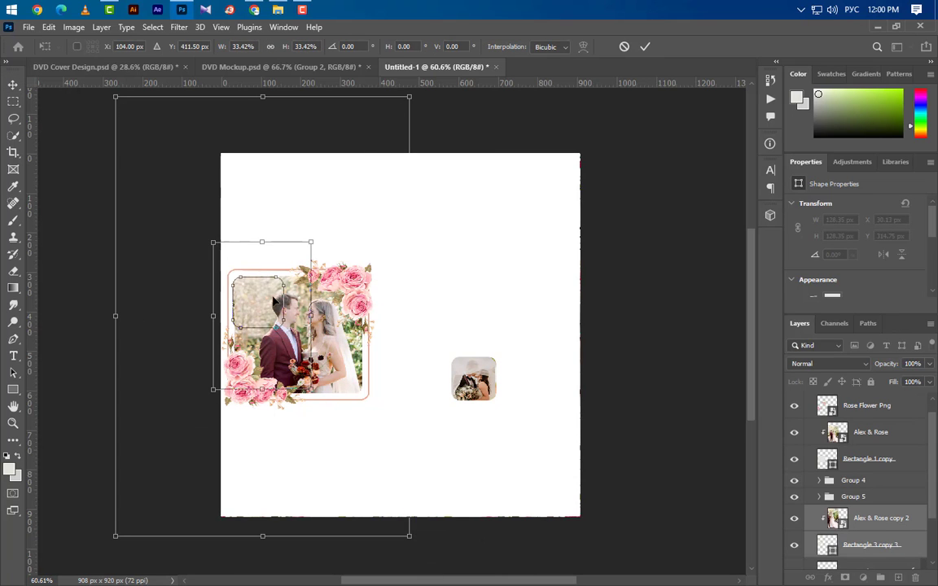
left_click_drag(272, 289, 503, 374)
left_click_drag(513, 474, 513, 453)
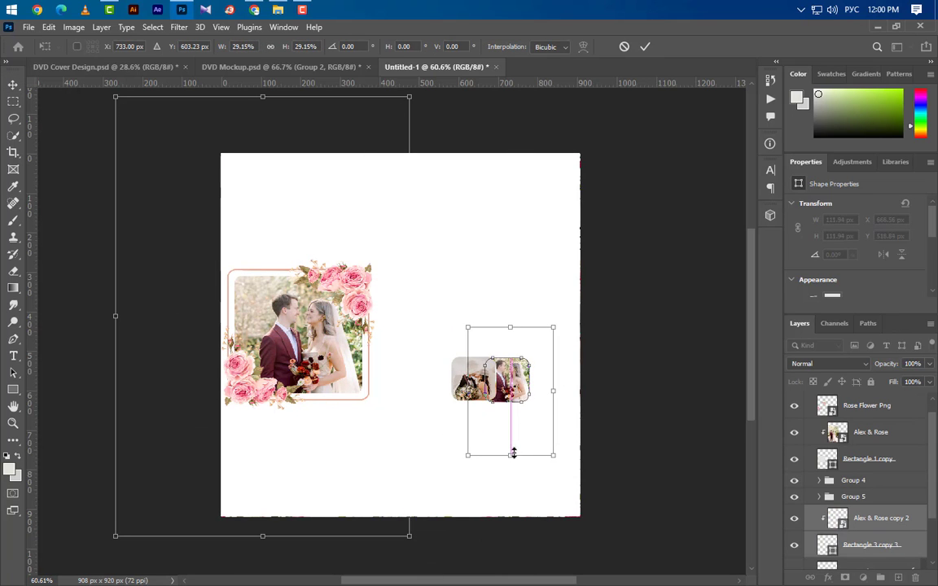
left_click_drag(521, 408, 479, 329)
scroll(897, 493, "down", 2)
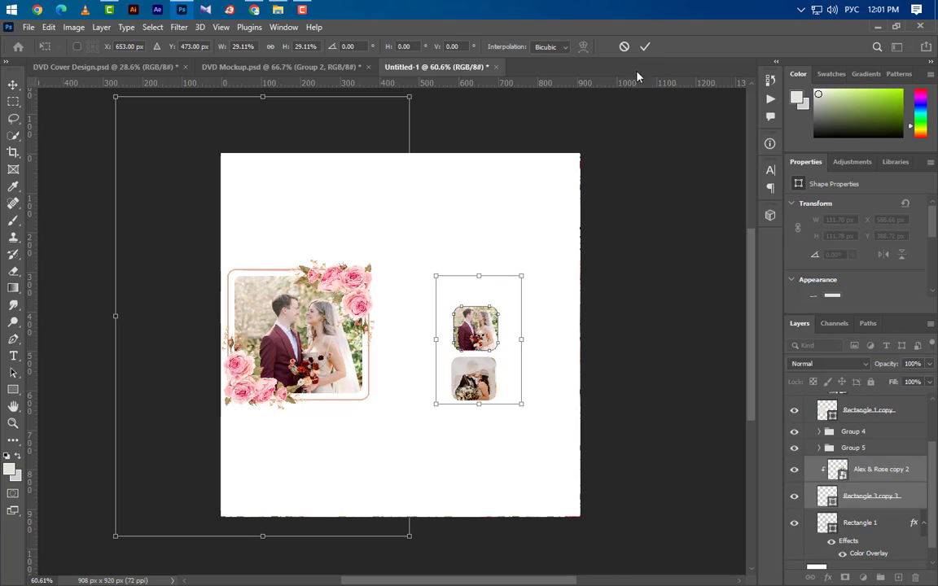
left_click(645, 46)
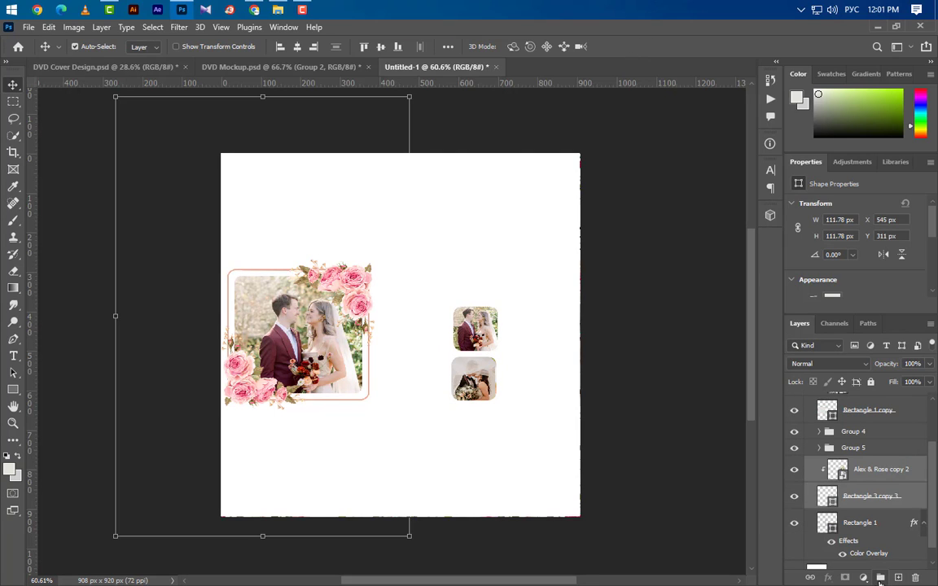
left_click(881, 577)
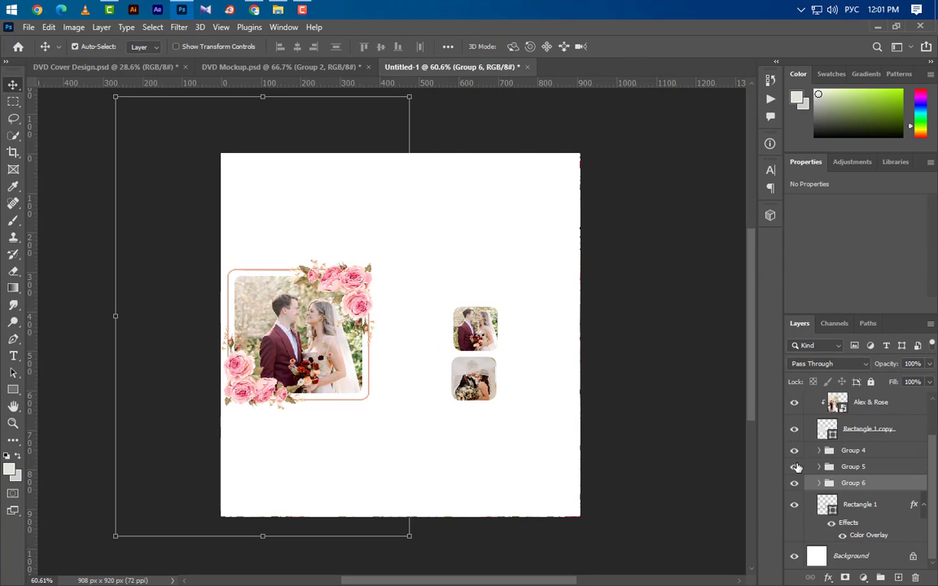
Step: Move the ring photo group beside the stacked couple and veil photos, vertically centred between them, and fine-align the stacked thumbnails
left_click(852, 470)
key("ctrl+t")
left_click_drag(509, 356, 532, 350)
left_click(863, 453)
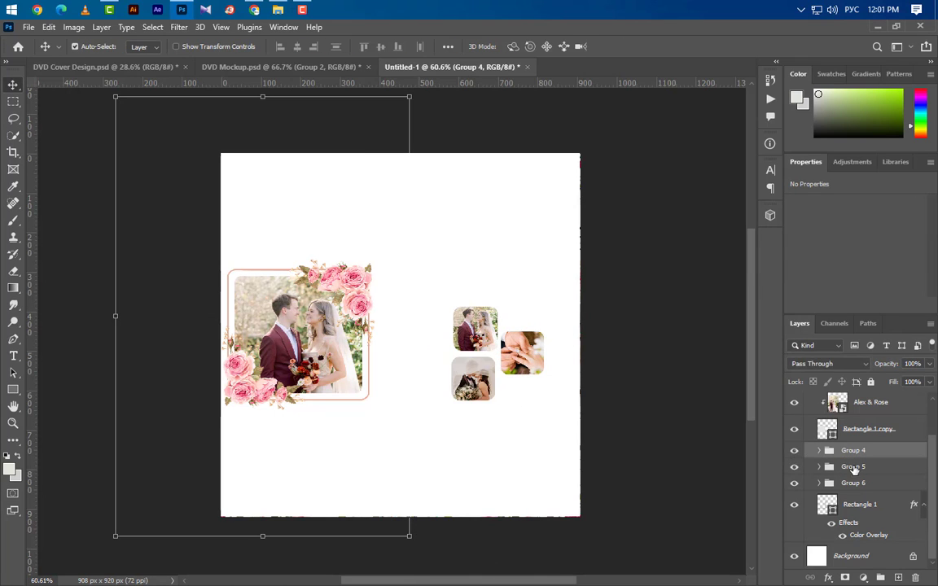
left_click(871, 484)
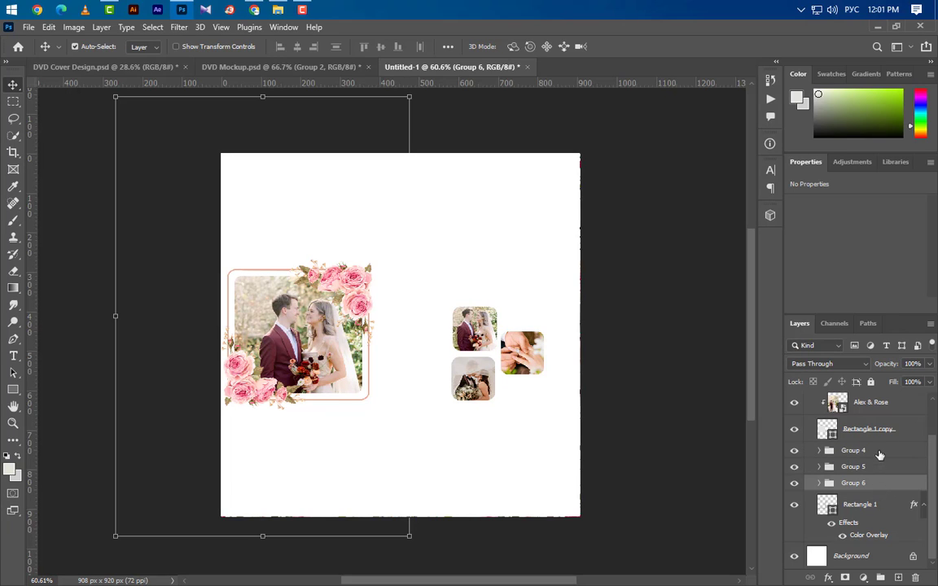
Step: Group the three thumbnail photo groups together and enlarge the combined group to about 153%
left_click(880, 454)
left_click(880, 483, "shift")
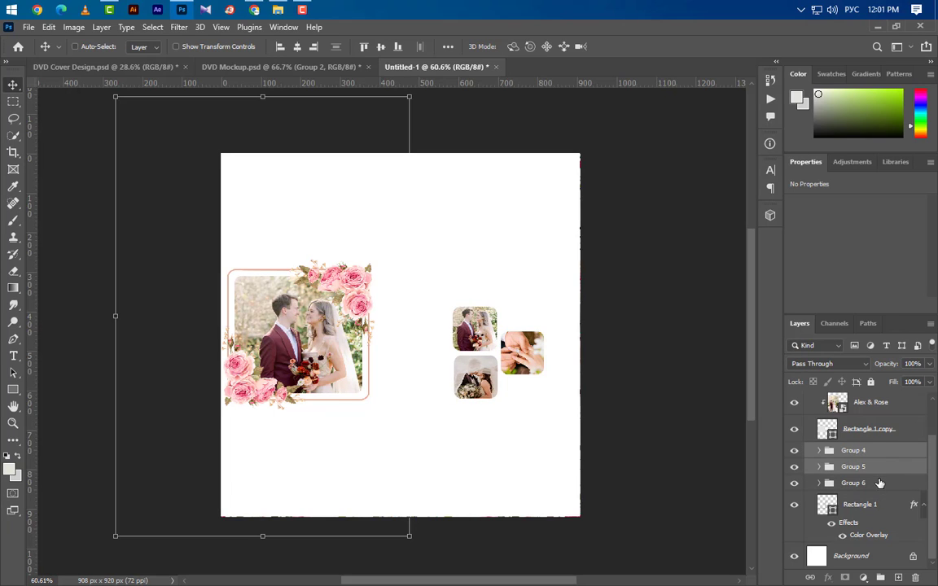
left_click(880, 578)
key("ctrl+t")
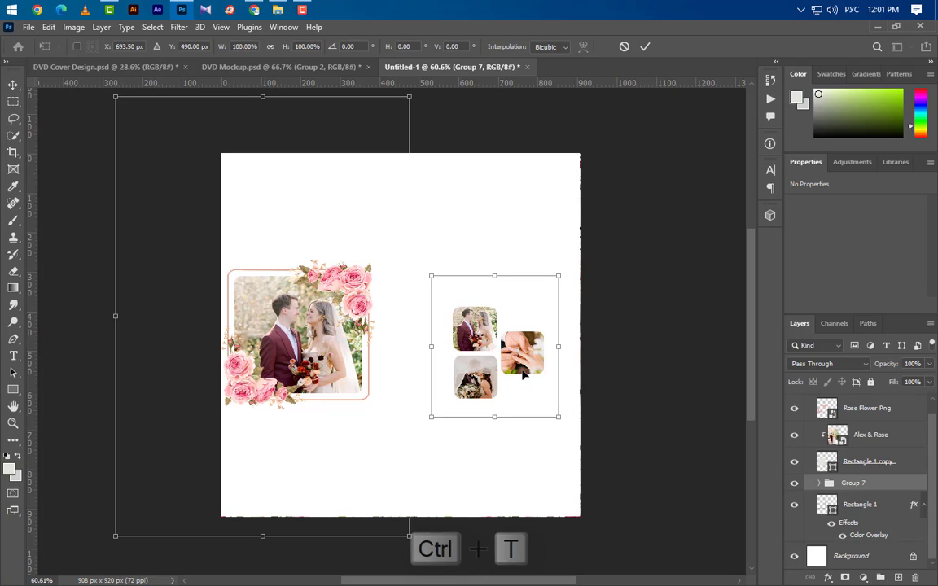
left_click_drag(495, 251, 495, 211)
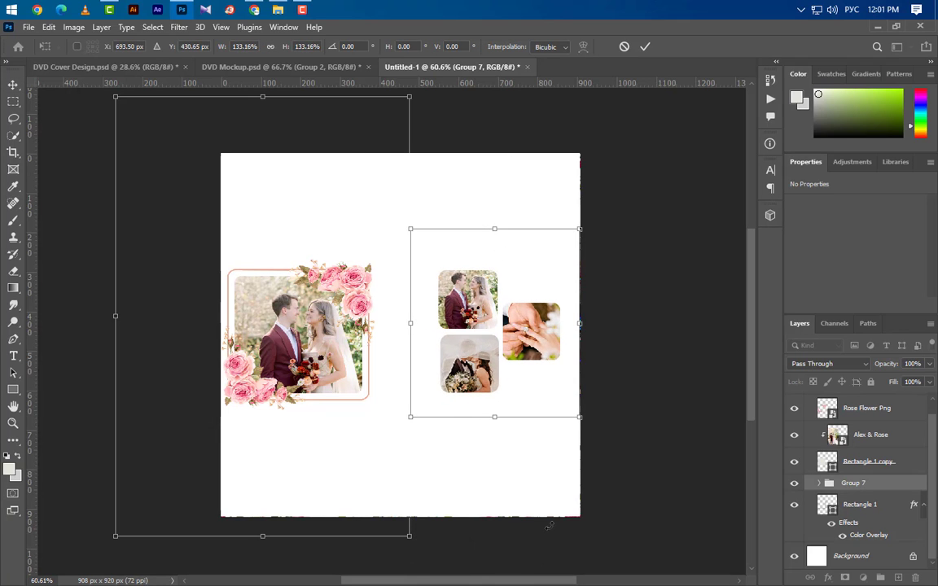
left_click_drag(580, 324, 607, 324)
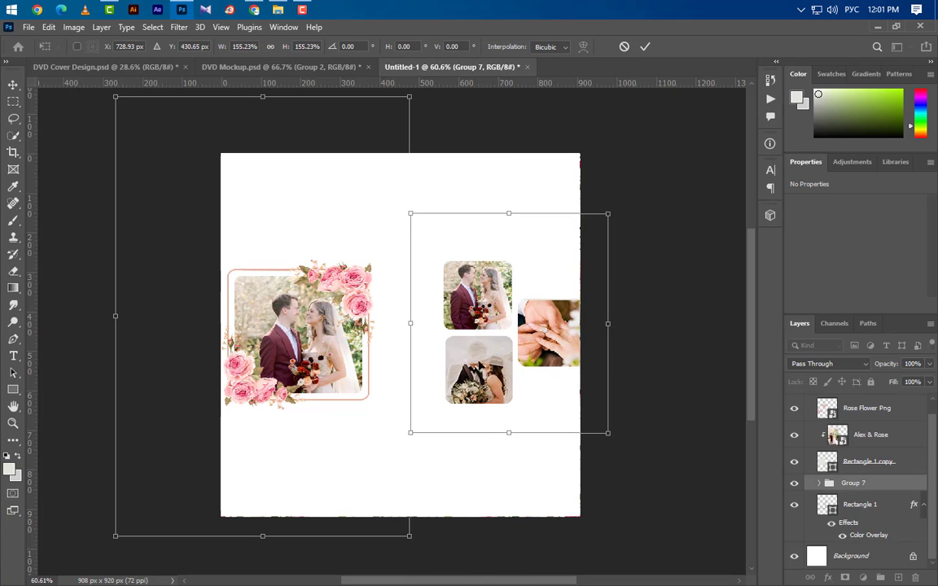
left_click_drag(493, 334, 478, 334)
left_click_drag(591, 210, 588, 217)
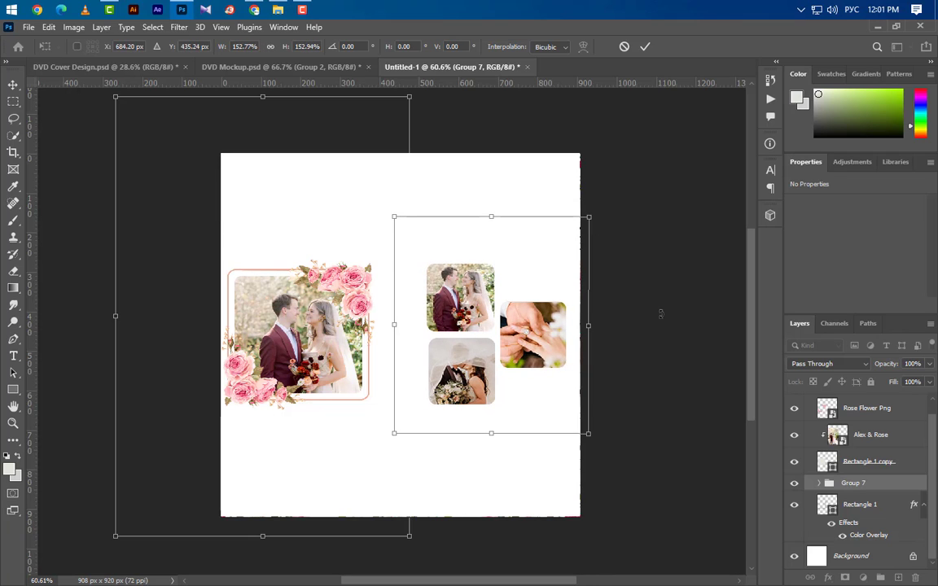
Step: Nudge the enlarged three-photo group right to about X 700 px, Y 435 px and apply the transform
key("Right")
key("Right")
key("Right")
key("Right")
key("Right")
key("Right")
key("Right")
key("Right")
key("Right")
key("Right")
key("Right")
key("Right")
key("Right")
key("Right")
key("Right")
key("Right")
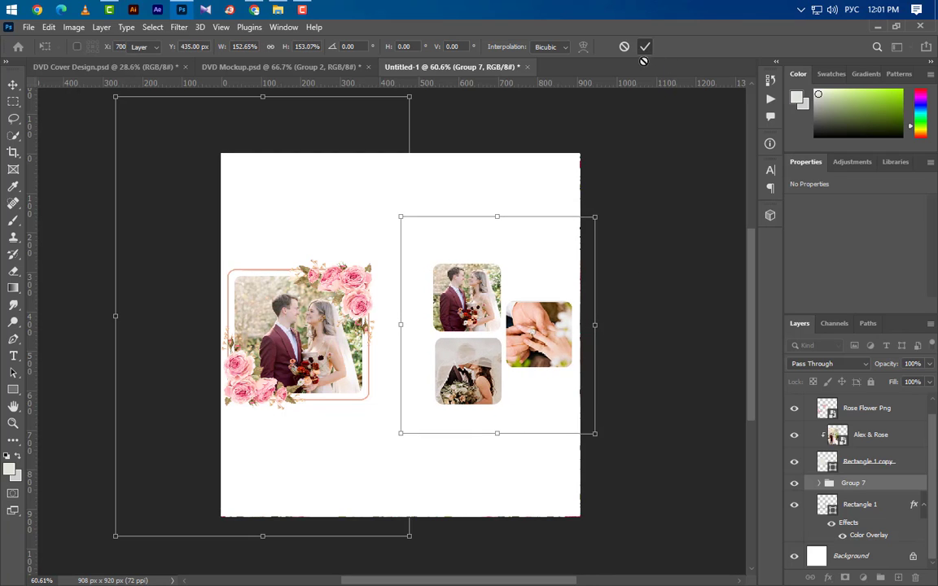
key("Return")
Step: Add an empty layer between Group 3 and the background, and copy the Flower Pattern from DVD Cover Design.psd onto it in Untitled-1
scroll(433, 352, "up", 4)
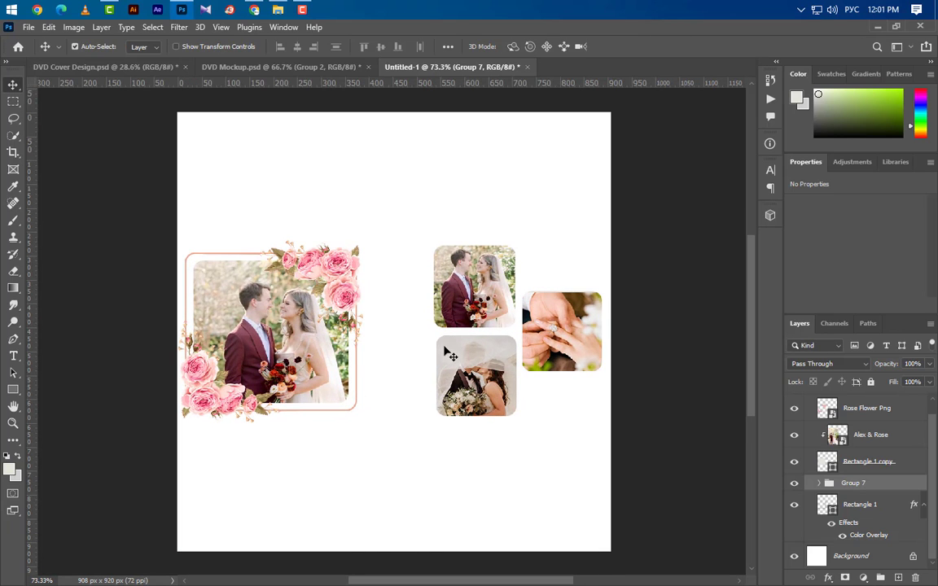
scroll(855, 454, "up", 1)
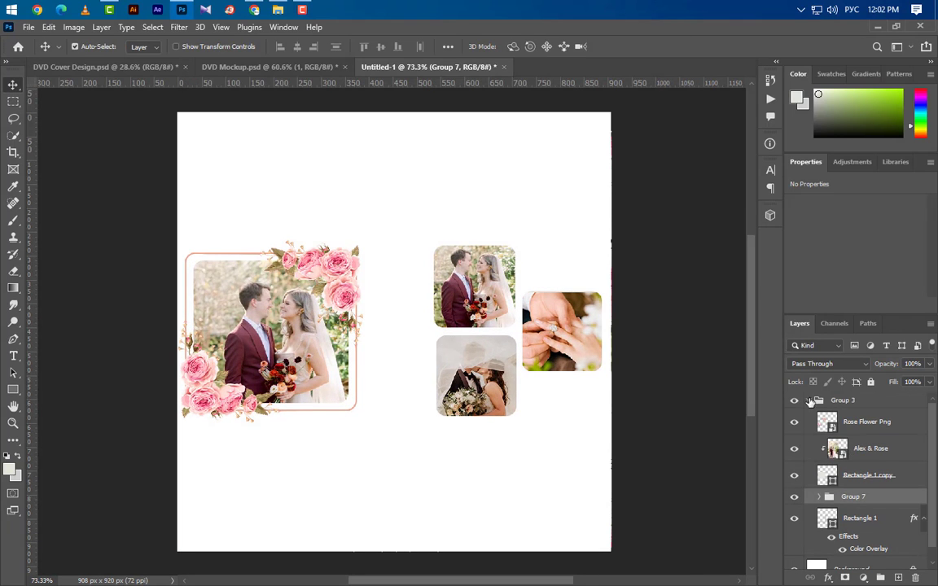
left_click(809, 401)
left_click(897, 577)
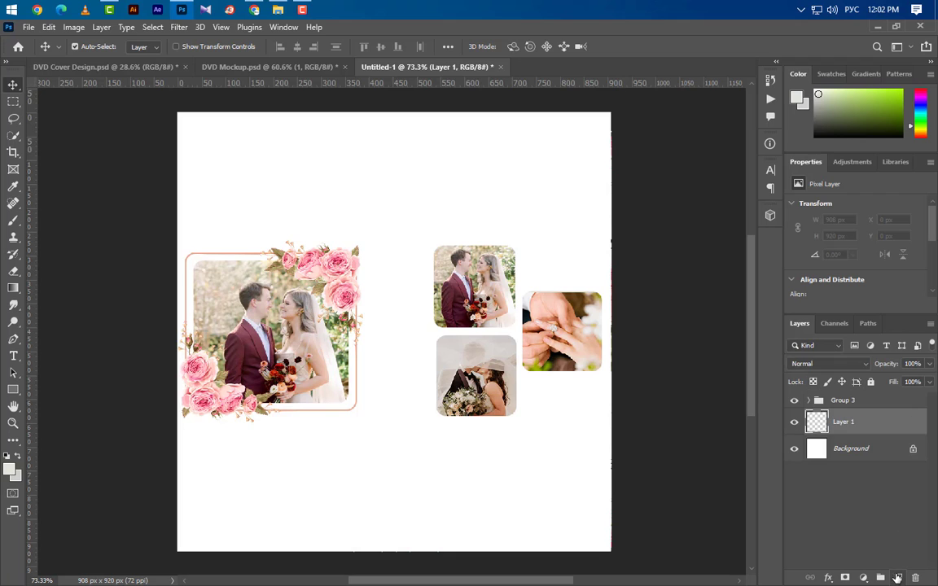
left_click(137, 65)
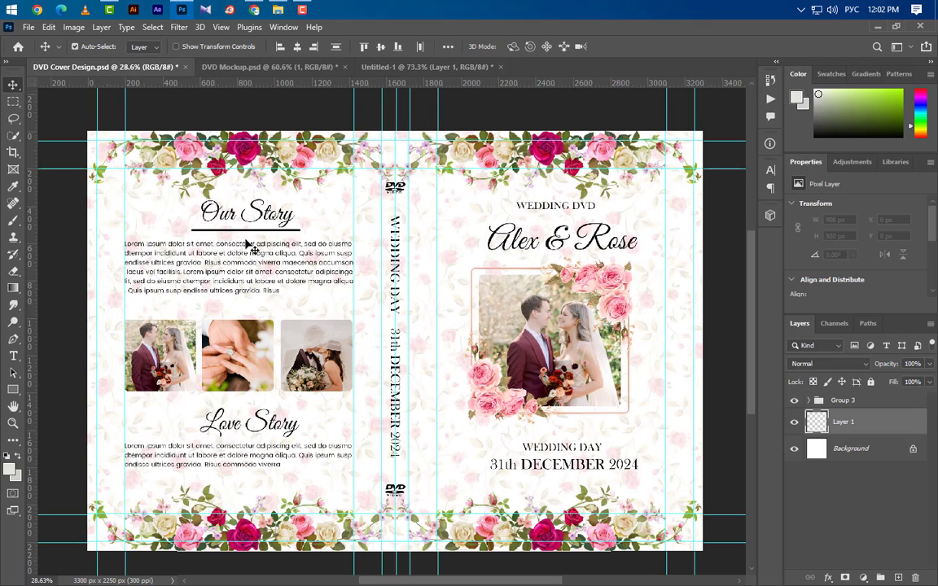
left_click(652, 233)
left_click_drag(880, 524, 413, 366)
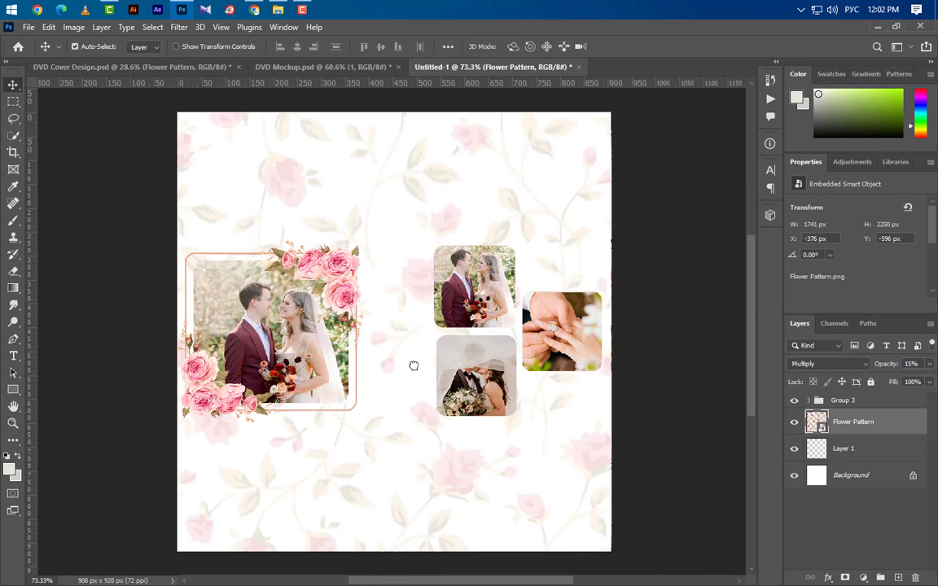
Step: Shrink the Flower Pattern so its width matches the canvas and it covers the full artwork height
key("ctrl+t")
scroll(674, 404, "down", 2)
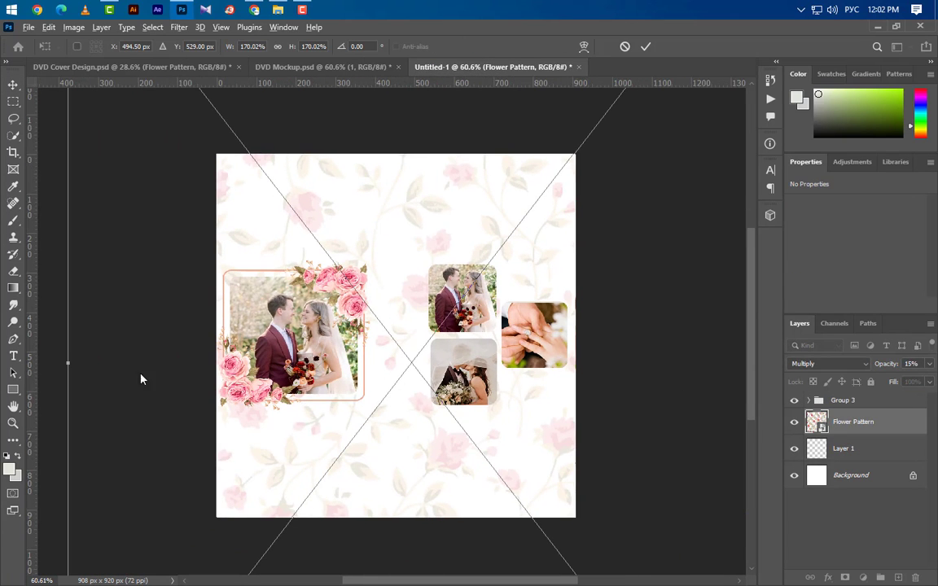
left_click_drag(71, 375, 242, 370)
scroll(287, 399, "down", 1)
scroll(479, 383, "down", 2)
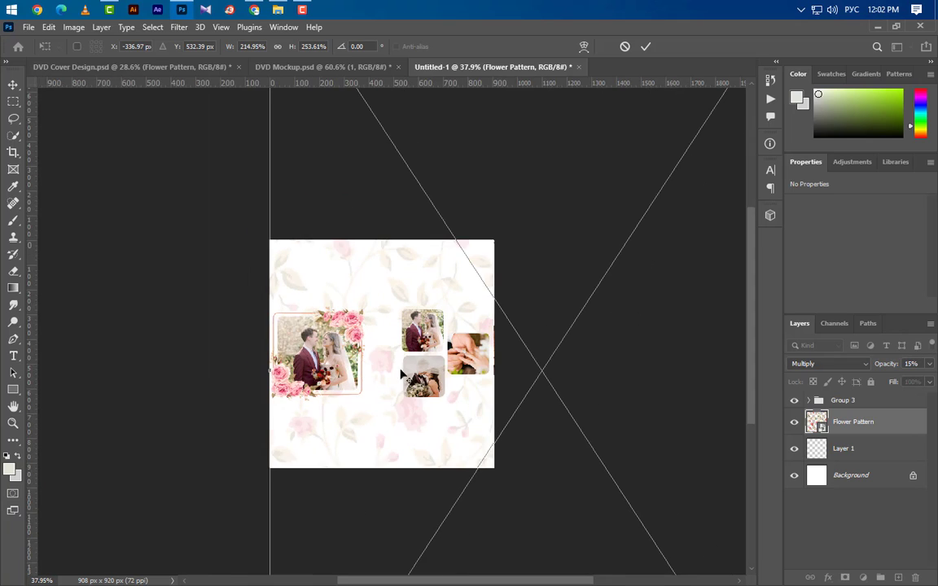
scroll(479, 383, "down", 1)
left_click_drag(732, 373, 488, 375)
scroll(432, 399, "up", 5)
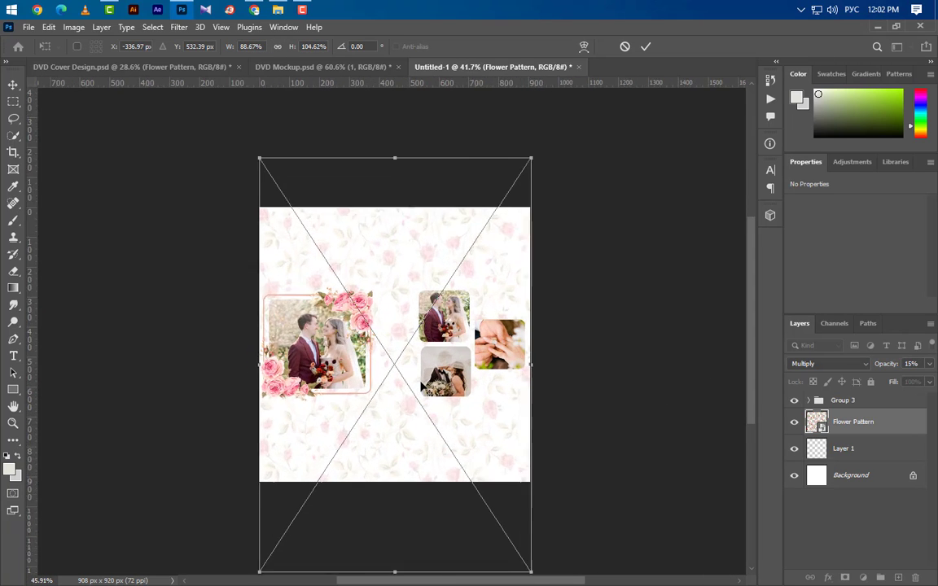
left_click(644, 47)
Step: Copy the Flower Png border from DVD Cover Design.psd into Untitled-1, scale it to about 688 x 208 px and place it along the artwork's top edge
key("ctrl+Tab")
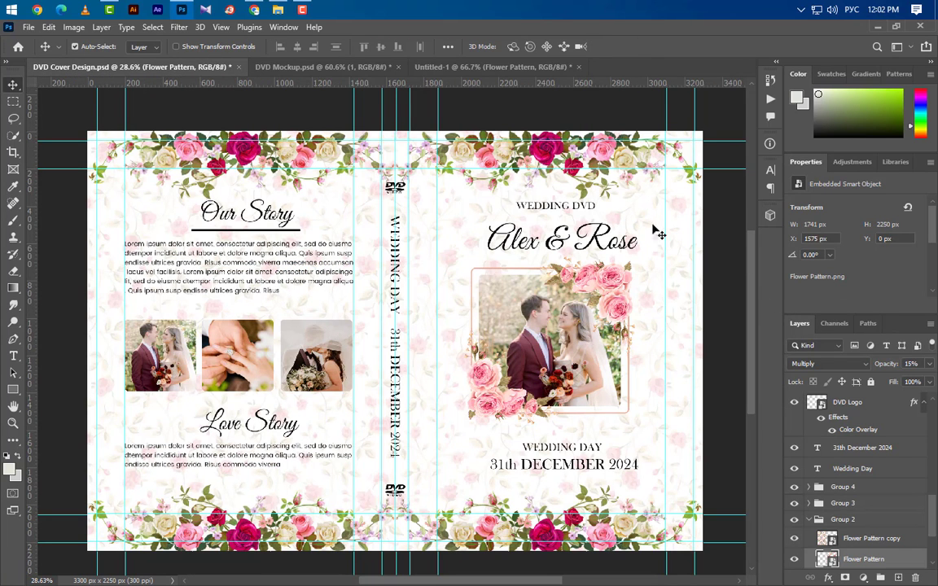
key("ctrl+v")
left_click_drag(910, 568, 444, 197)
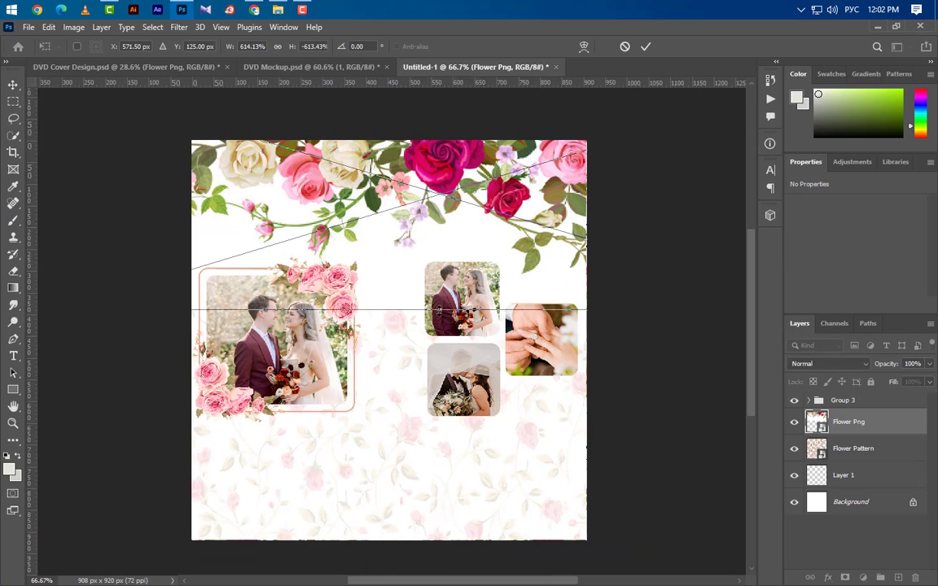
left_click_drag(440, 311, 440, 209)
left_click_drag(458, 194, 397, 196)
left_click(644, 46)
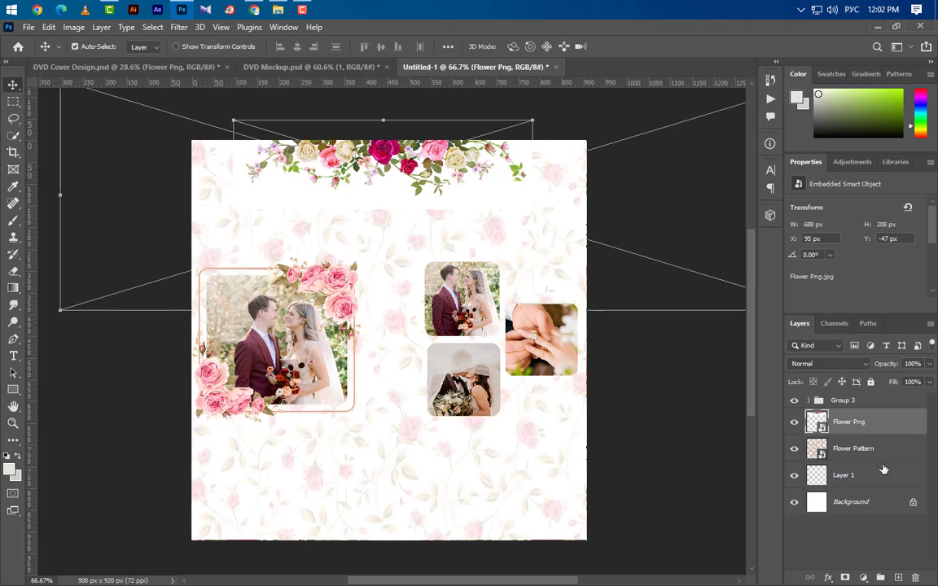
Step: Move Flower Png below Flower Pattern, duplicate it, flip the copy vertically and place it along the artwork's bottom edge at Y 880 px
left_click_drag(894, 449, 898, 578)
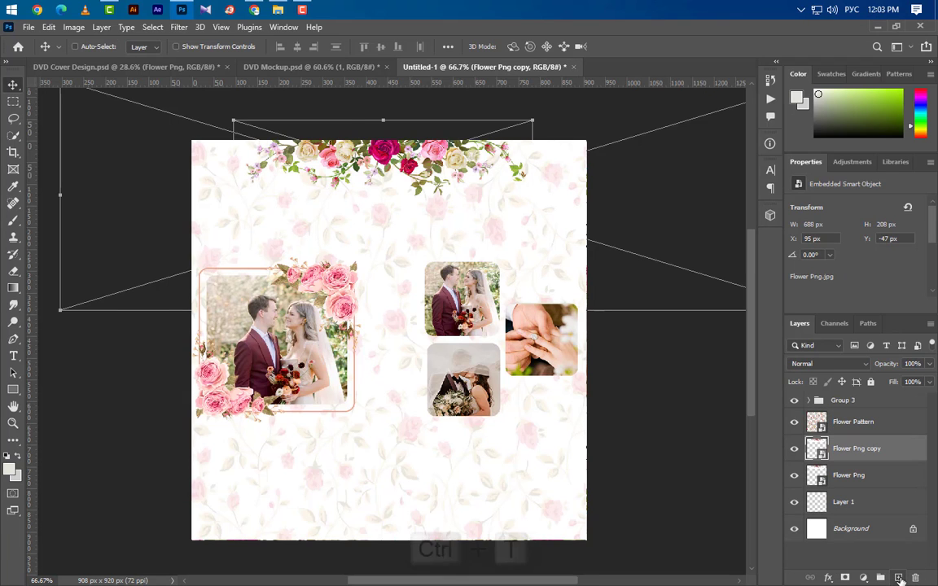
key("ctrl+t")
right_click(497, 193)
left_click(535, 442)
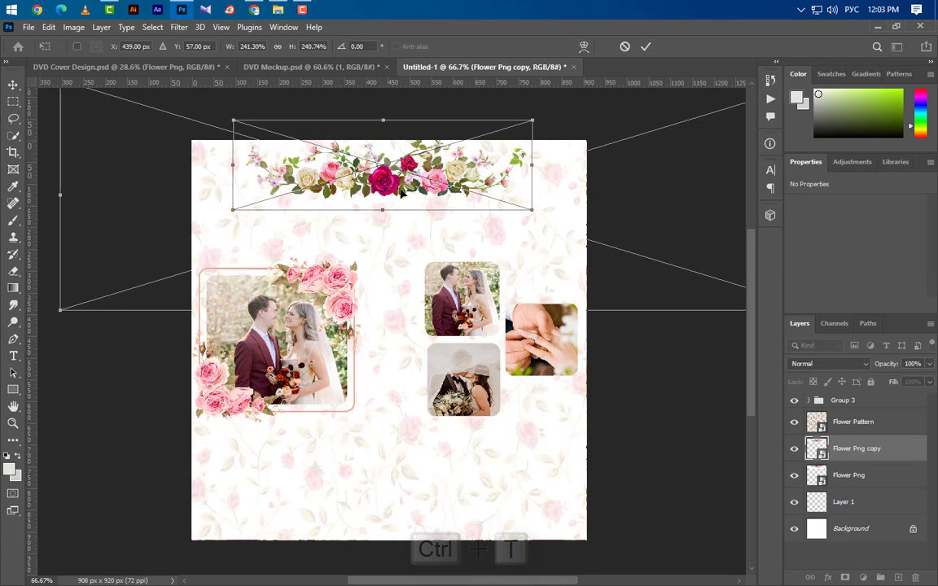
left_click_drag(399, 201, 398, 559)
left_click(645, 47)
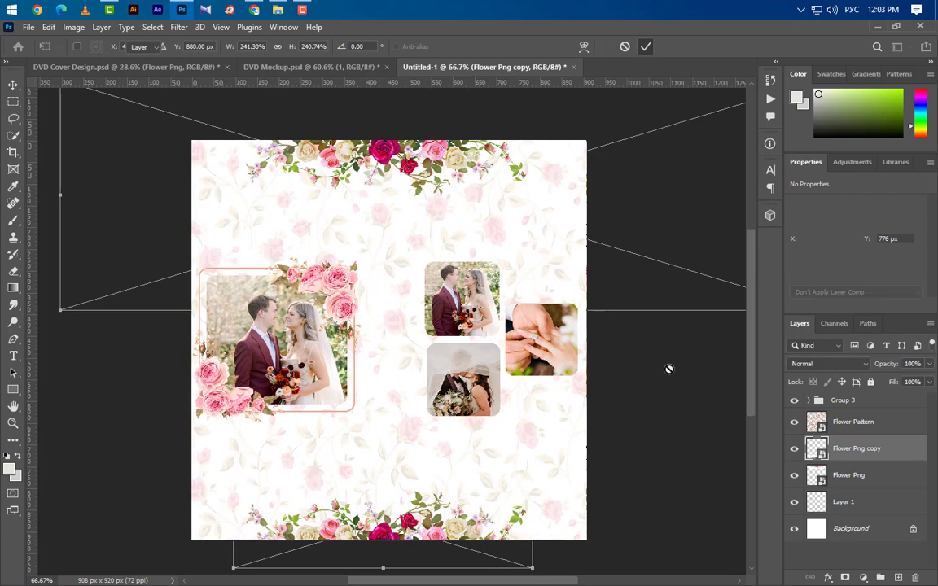
Step: Copy the DVD Logo from DVD Cover Design.psd above Group 3, scale it to about 108 x 62 px and place it at X 401 px, Y 127 px
left_click(889, 400)
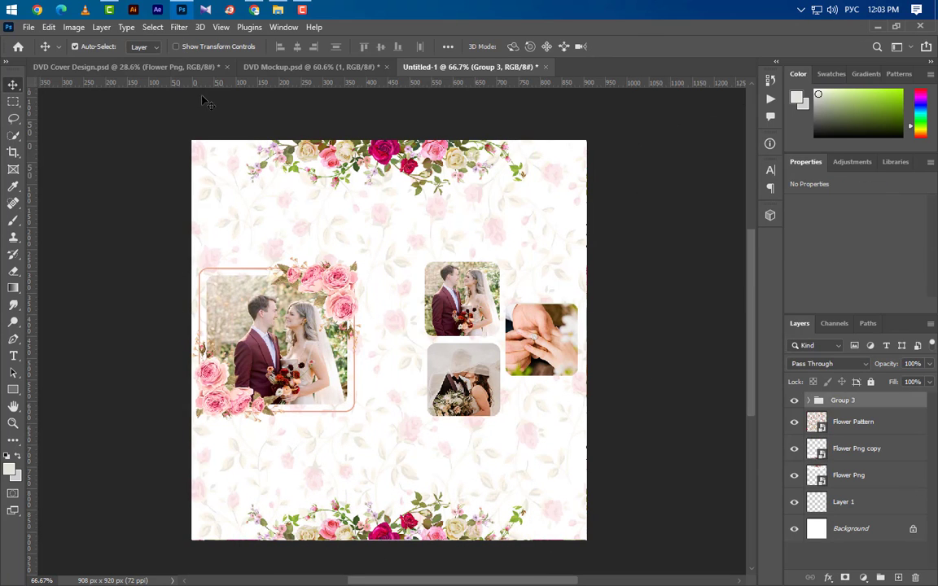
left_click_drag(206, 102, 355, 247)
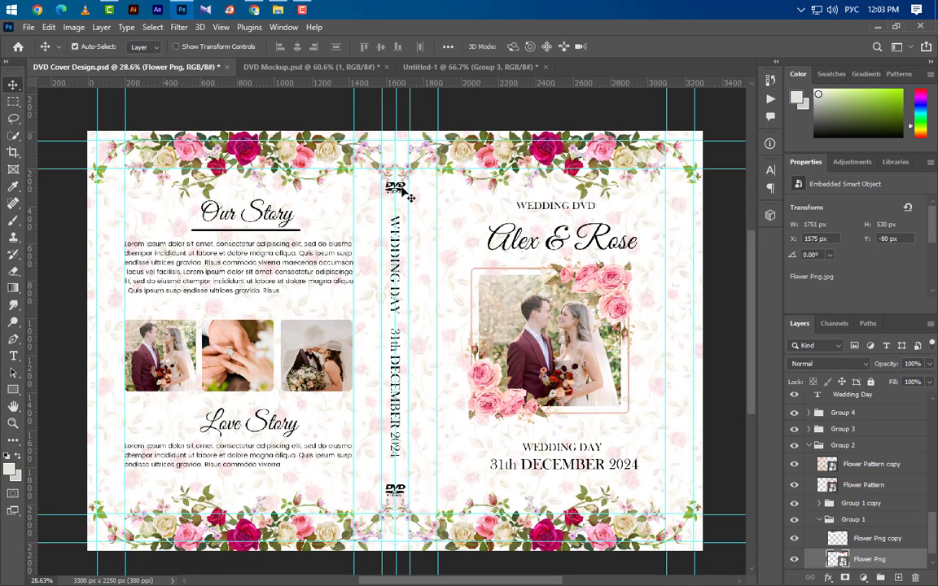
scroll(403, 191, "up", 1)
key("ctrl+z")
left_click_drag(400, 202, 453, 220)
left_click_drag(398, 215, 402, 213)
key("ctrl+t")
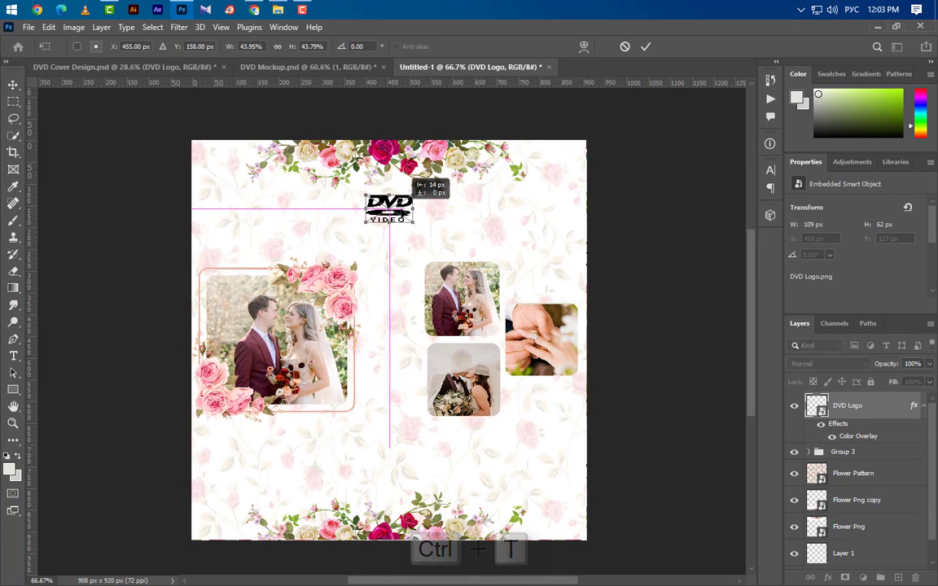
left_click(645, 46)
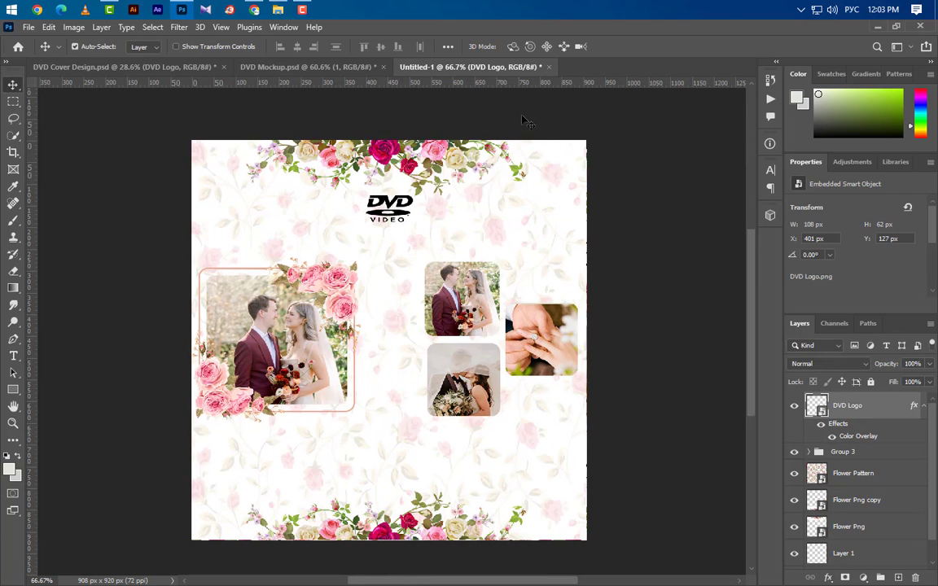
Step: Copy the couple's names title from DVD Cover Design.psd into Untitled-1, scale it to 48.34% and centre it at about X 470 px, Y 222 px
left_click(179, 67)
left_click(601, 265)
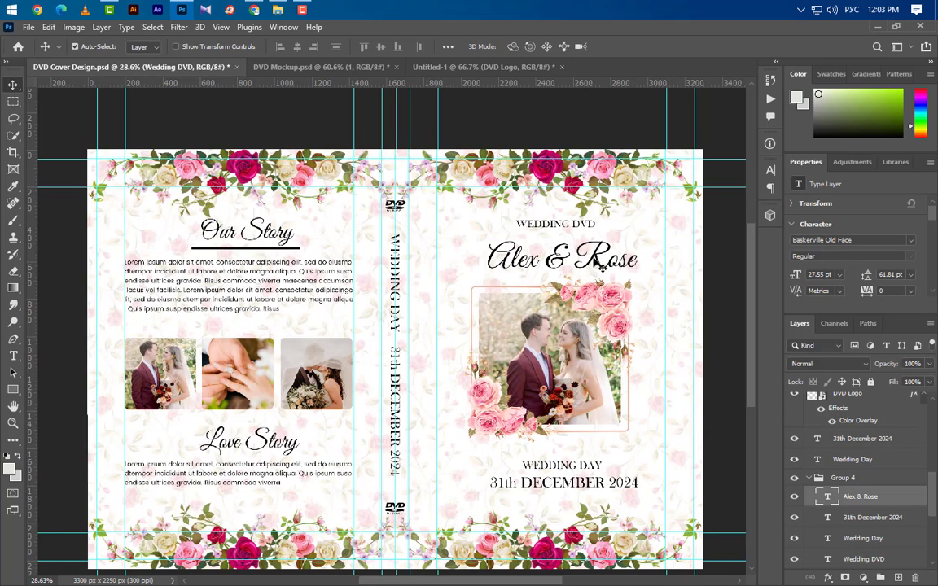
left_click_drag(600, 265, 450, 62)
left_click_drag(405, 236, 406, 247)
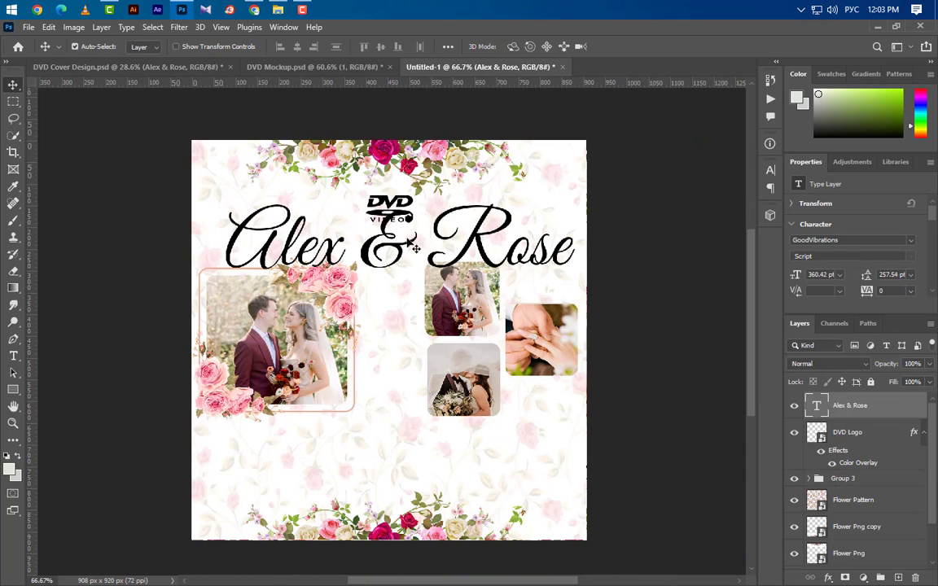
key("ctrl+t")
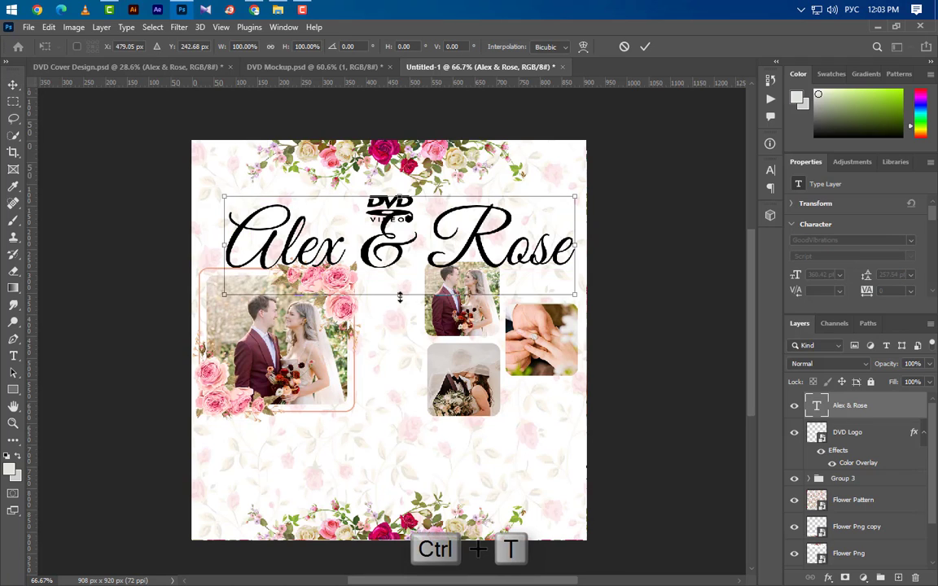
left_click_drag(400, 297, 403, 255)
left_click_drag(421, 202, 417, 220)
left_click_drag(398, 270, 398, 261)
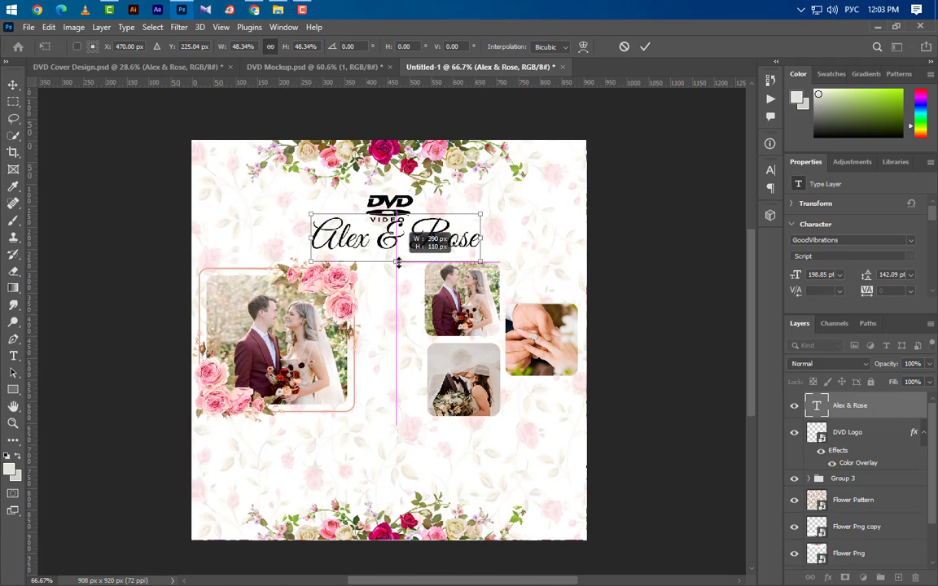
key("Up")
key("Up")
key("Up")
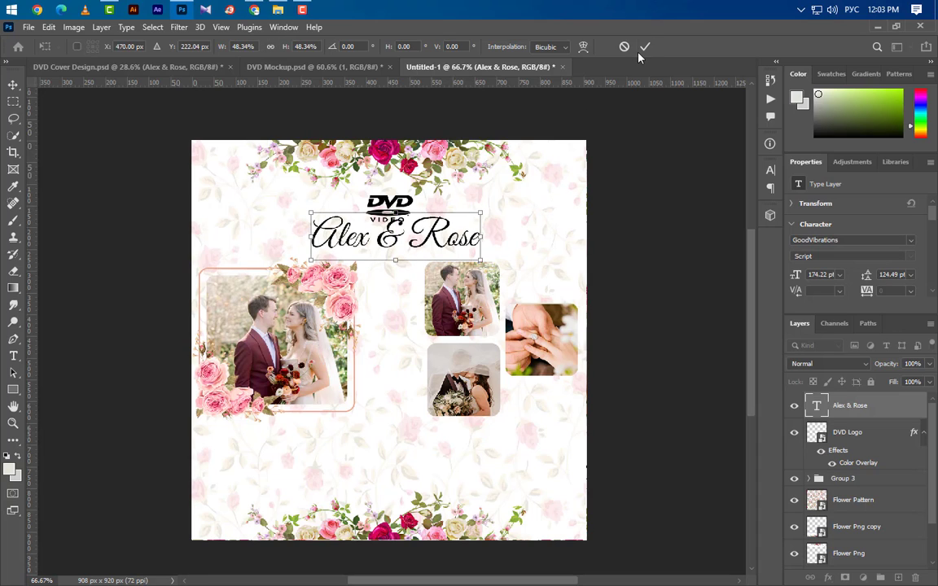
Step: Shrink the DVD Logo to about 85 x 49 px and place it above the names title at X 413 px, Y 112 px
left_click(396, 215)
key("ctrl+t")
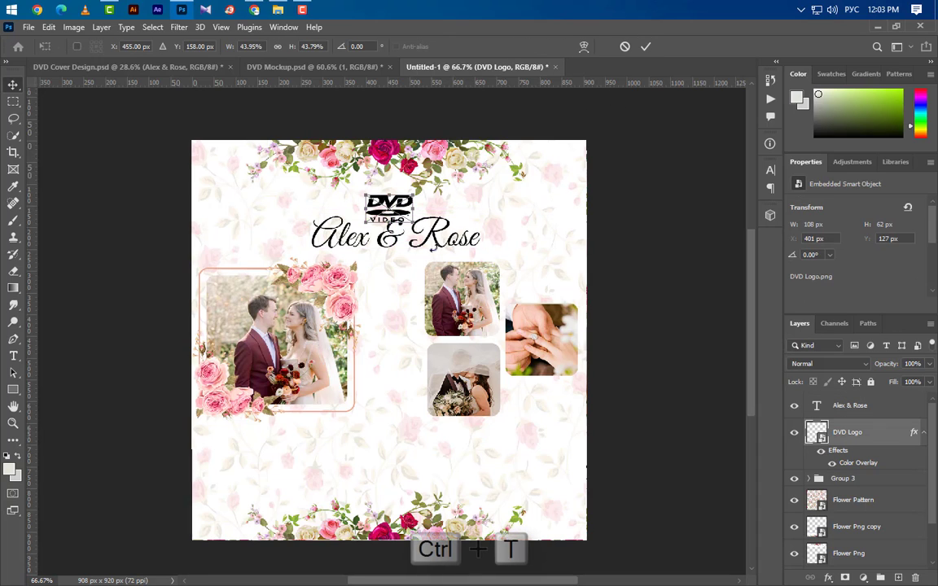
left_click_drag(413, 221, 407, 215)
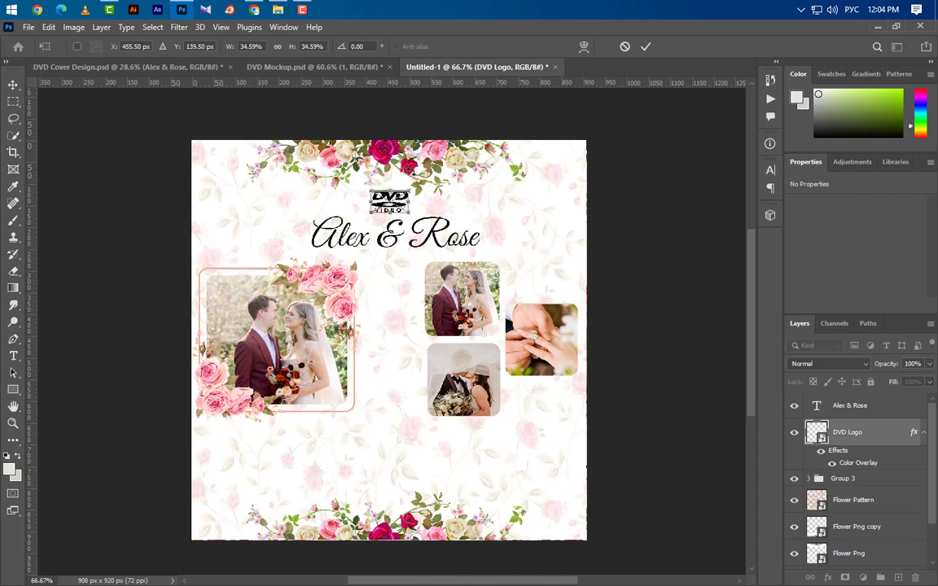
left_click(646, 48)
Step: Shrink the top Flower Png border to about 614 x 186 px and the bottom Flower Png copy to about 550 x 166 px
left_click(521, 210)
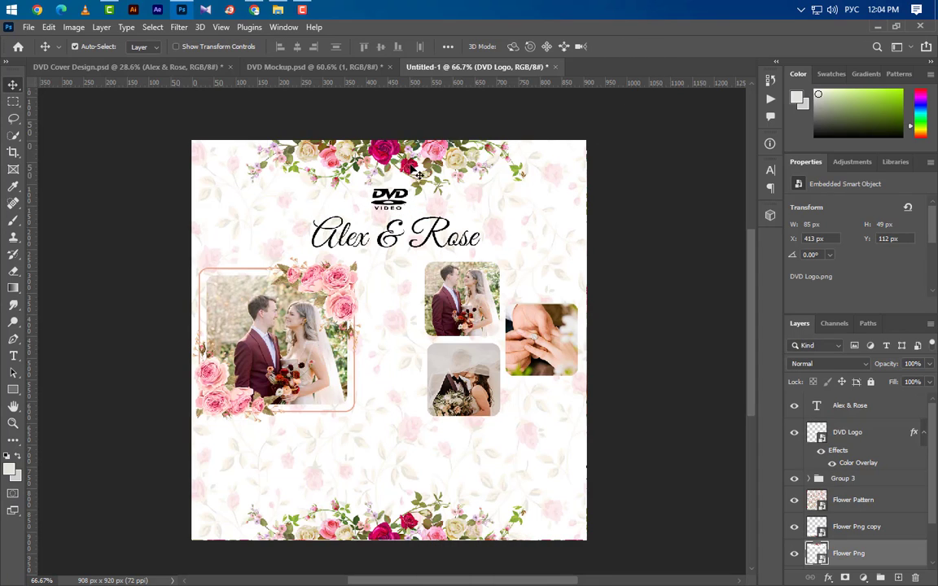
key("ctrl+t")
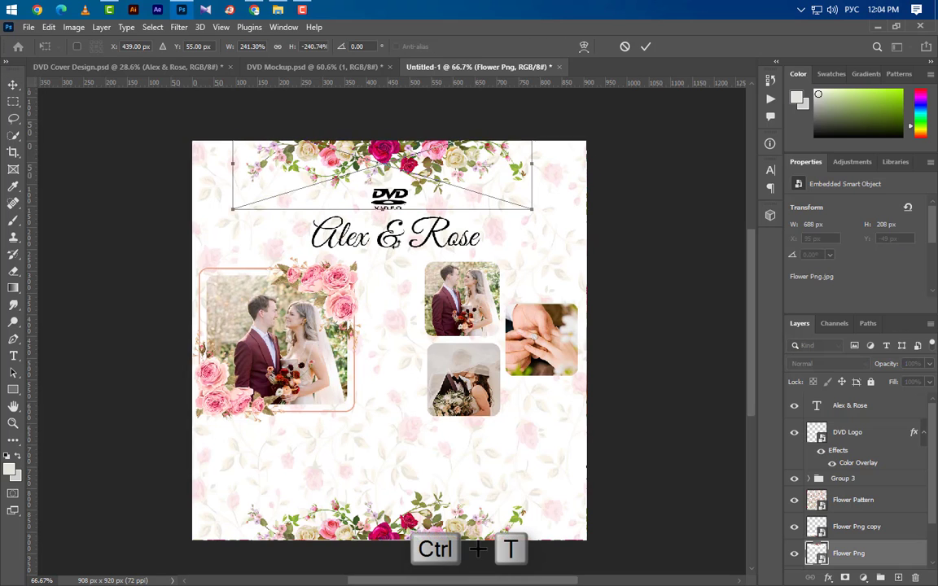
left_click_drag(382, 210, 385, 200)
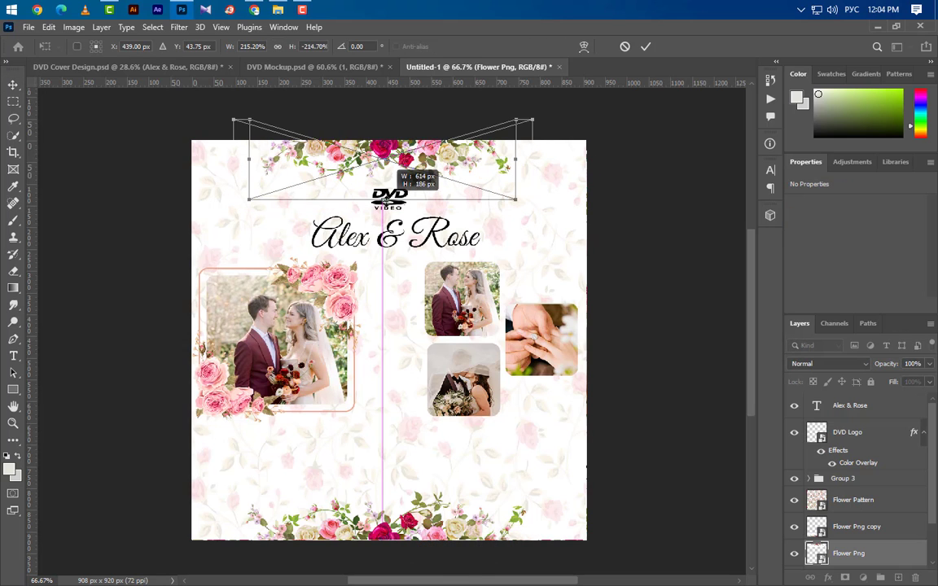
left_click(646, 47)
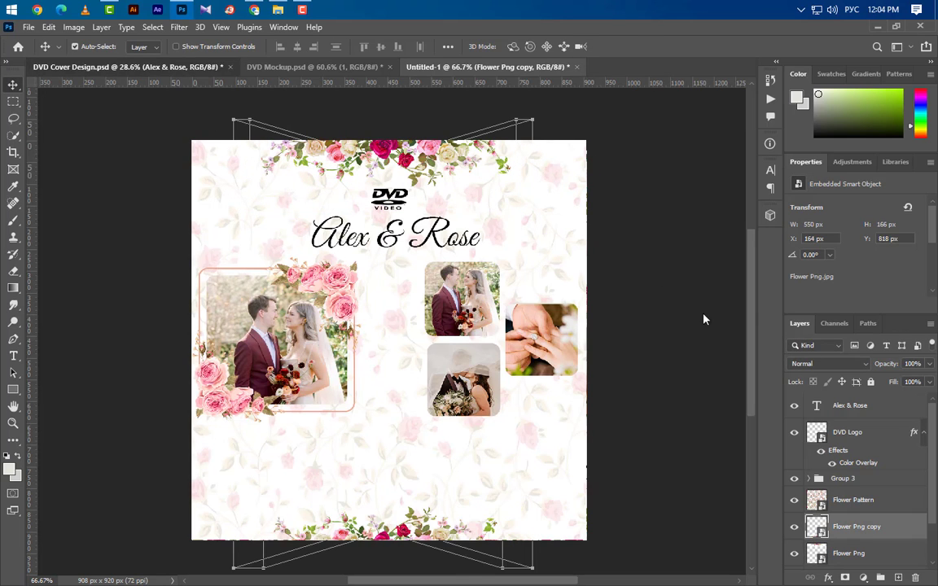
Step: Copy the front cover's Wedding Day and 31th December 2024 text layers into the lower part of Untitled-1 and start transforming them
key("ctrl+Tab")
left_click(596, 489)
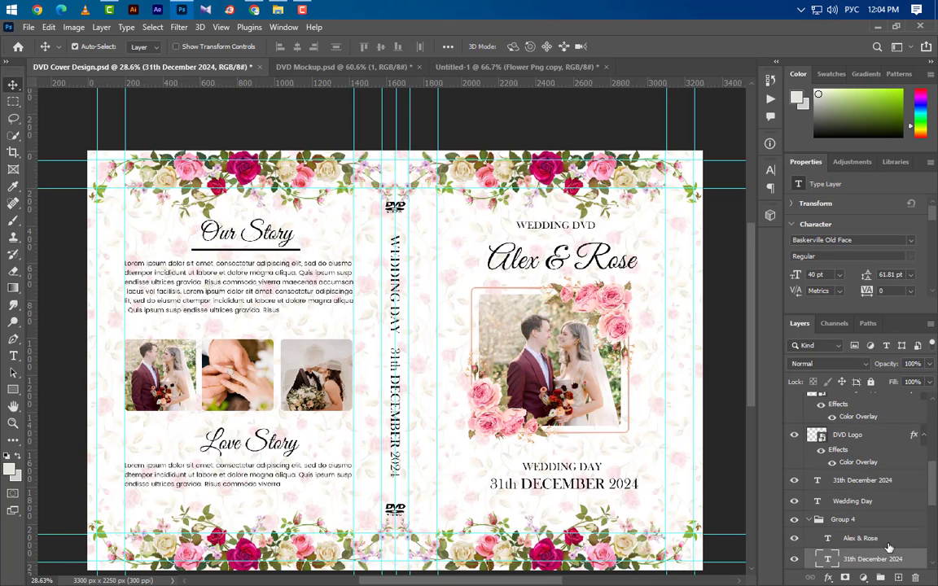
scroll(889, 548, "down", 3)
left_click(886, 498, "ctrl")
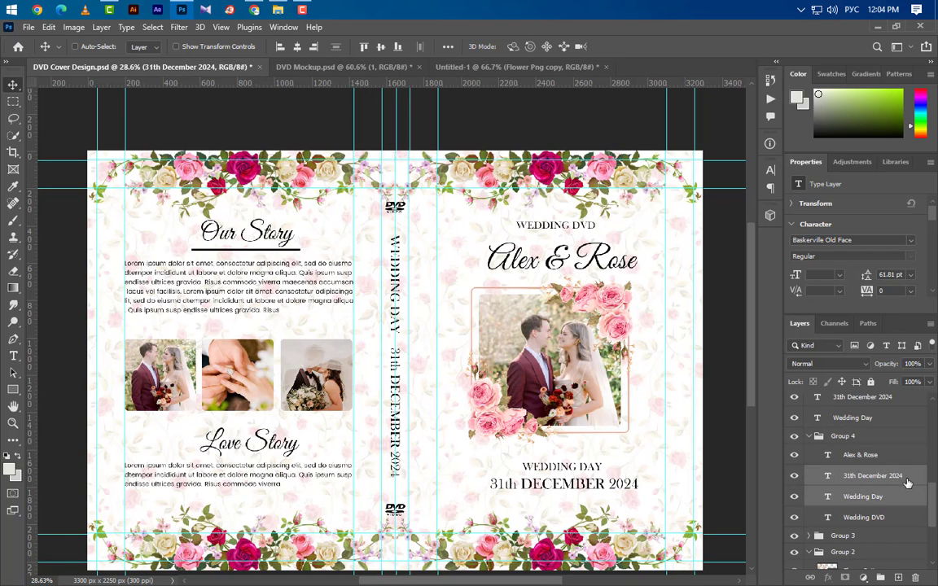
left_click_drag(887, 479, 404, 457)
key("ctrl+t")
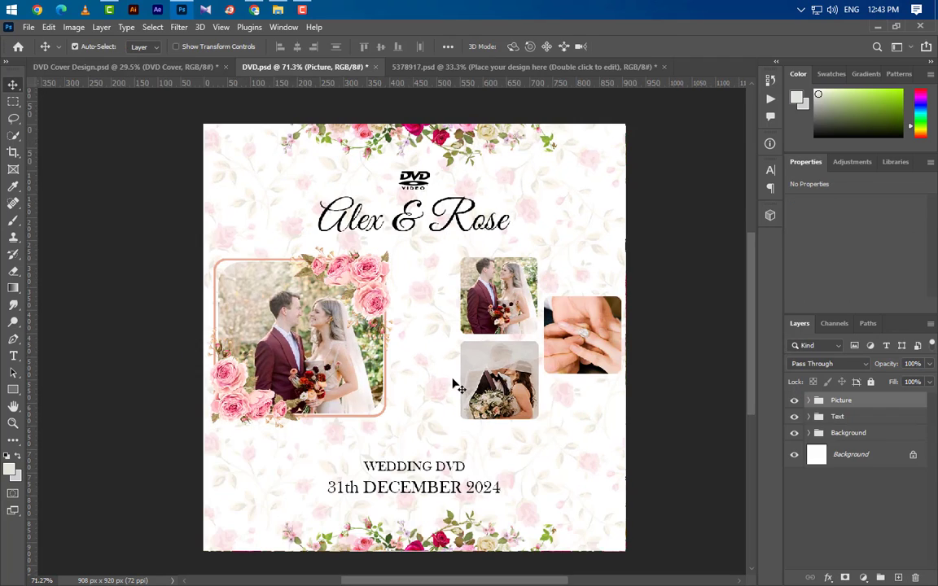
Step: Open the Case smart object in 5378917.psd and copy a merged stamp of DVD Cover Design.psd's visible layers into it
left_click(468, 66)
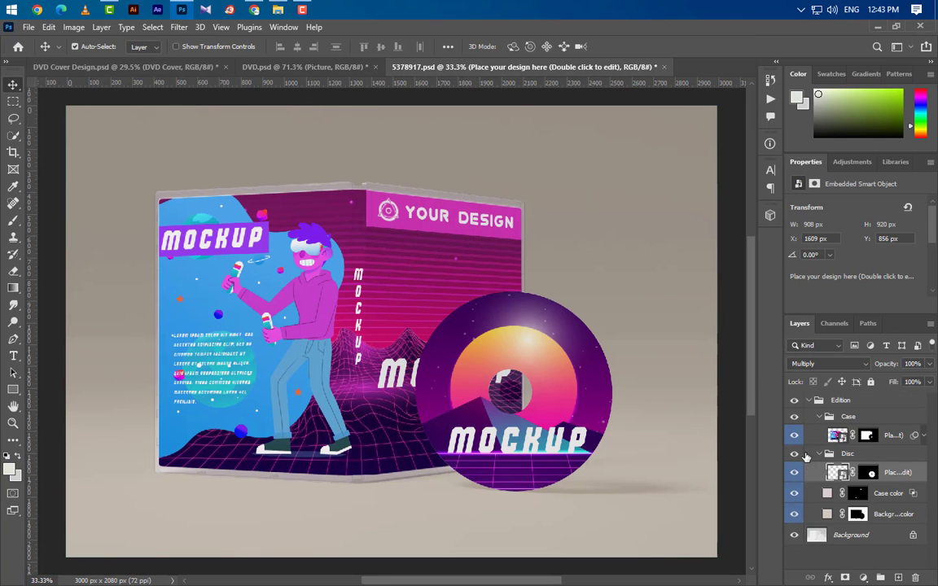
double_click(839, 438)
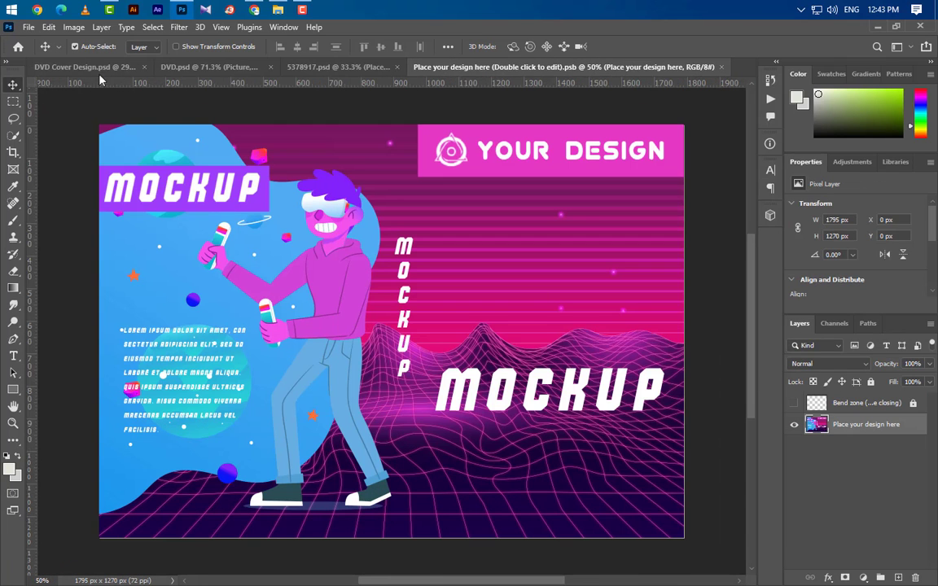
left_click(79, 69)
key("ctrl+alt+shift+e")
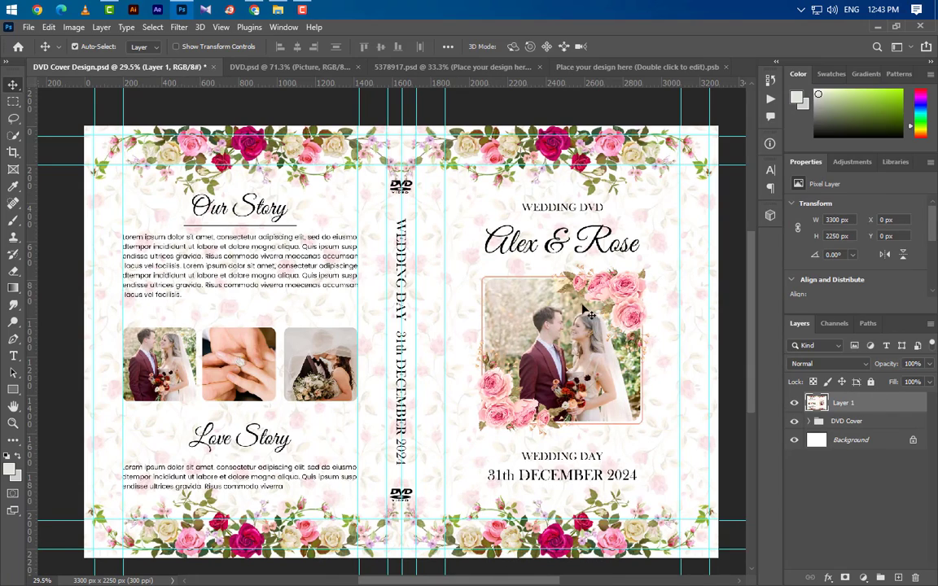
left_click_drag(590, 186, 448, 350)
Step: Centre the merged cover layer horizontally and vertically on the smart object's canvas
key("ctrl+a")
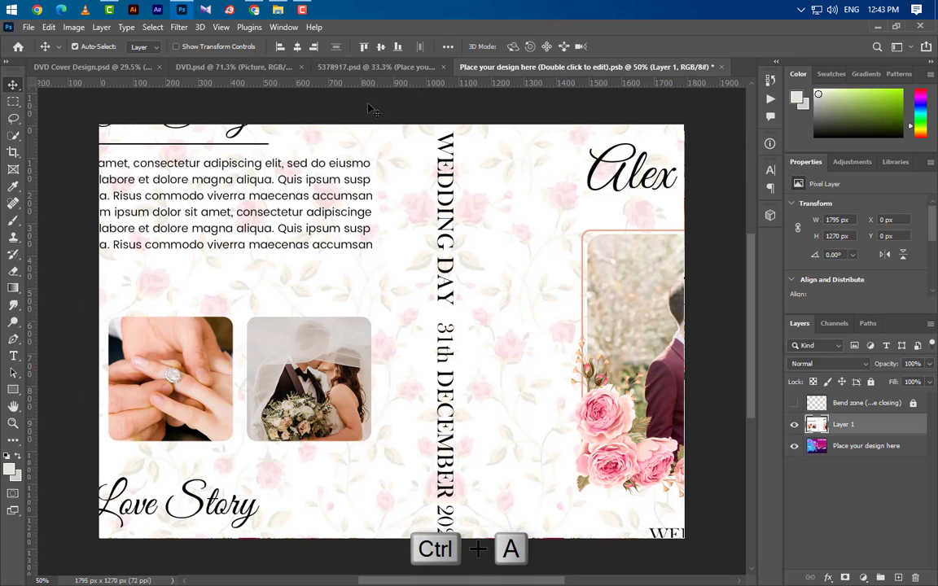
left_click(297, 47)
left_click(380, 46)
key("ctrl+d")
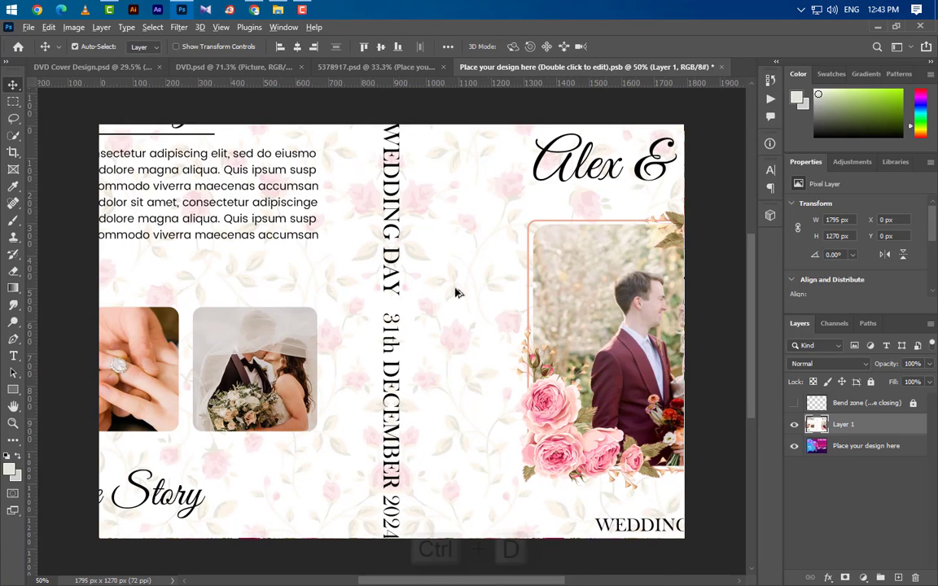
Step: Scale the merged cover to about 1863 x 1270 px so it fits the canvas height, and align its left edge to X 0 px
scroll(429, 350, "down", 5)
key("ctrl+t")
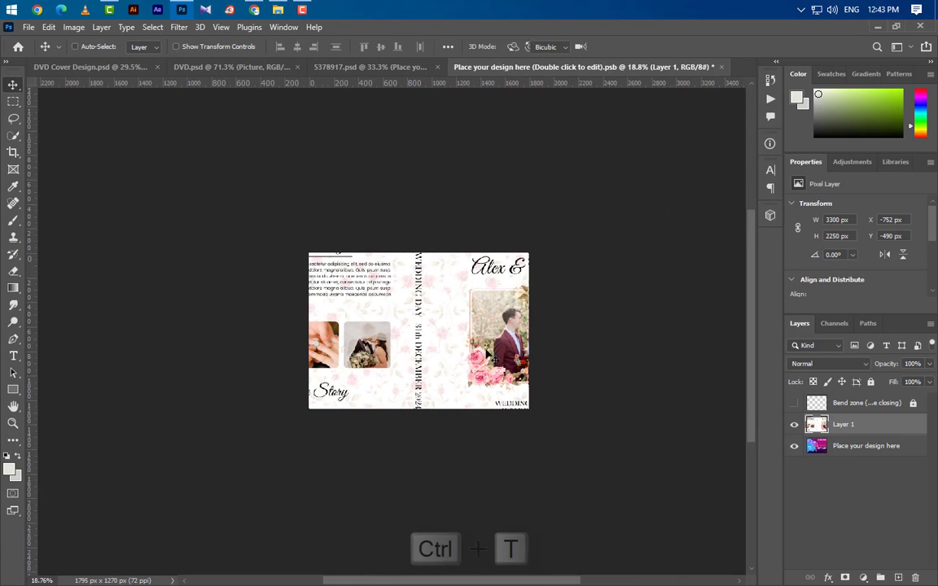
scroll(469, 332, "up", 1)
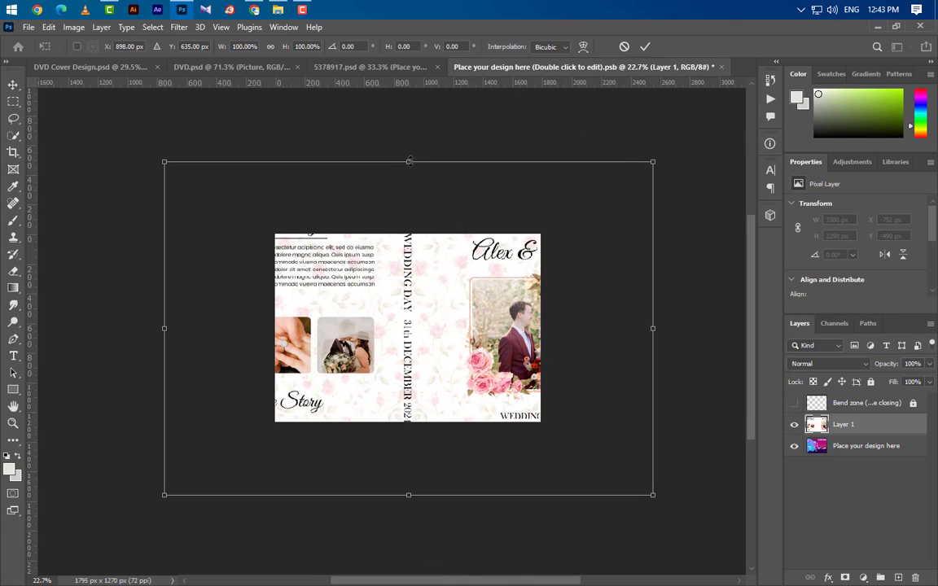
left_click_drag(408, 160, 409, 235)
scroll(446, 373, "up", 3)
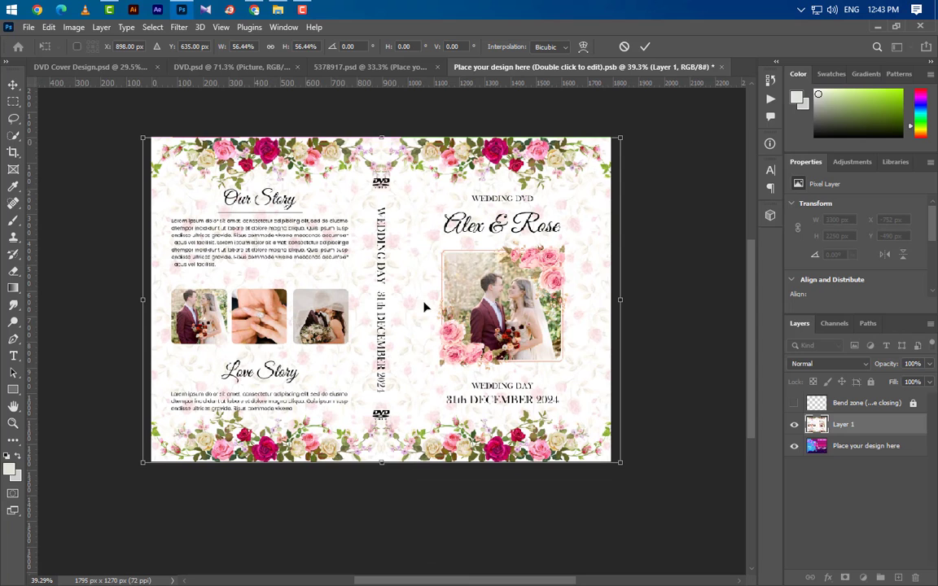
left_click_drag(413, 305, 424, 306)
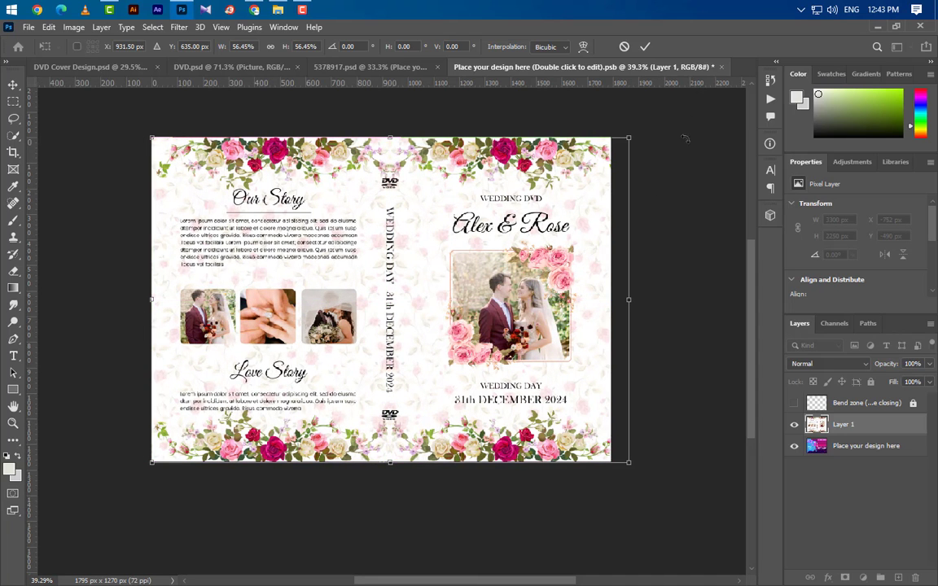
left_click(646, 47)
Step: Close the Case smart object with its changes saved and return to the 5378917.psd mockup
key("ctrl+w")
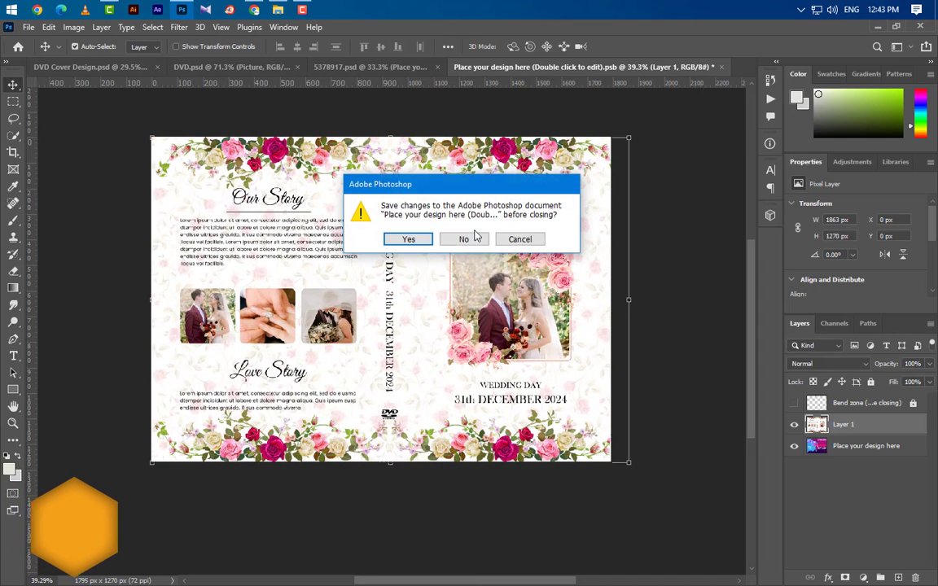
left_click(408, 239)
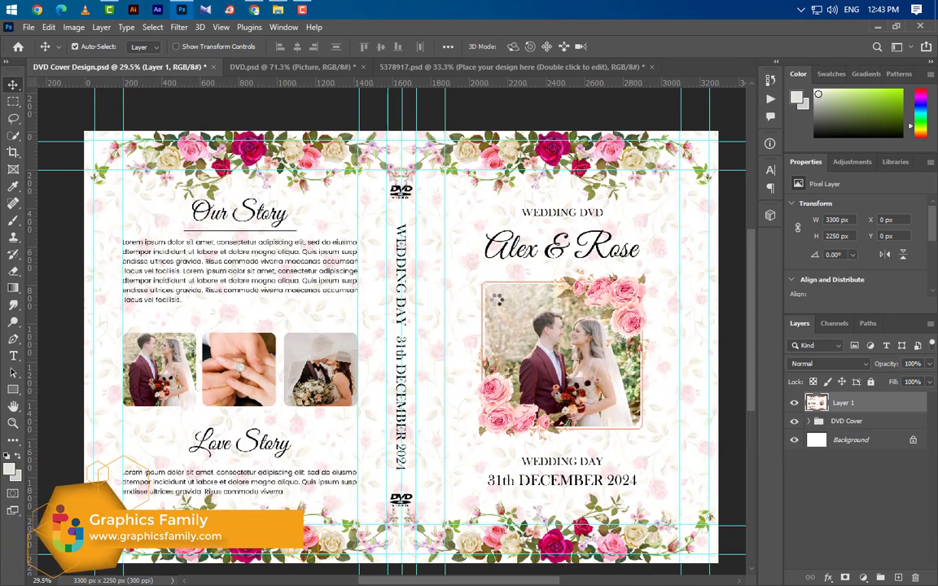
left_click(513, 67)
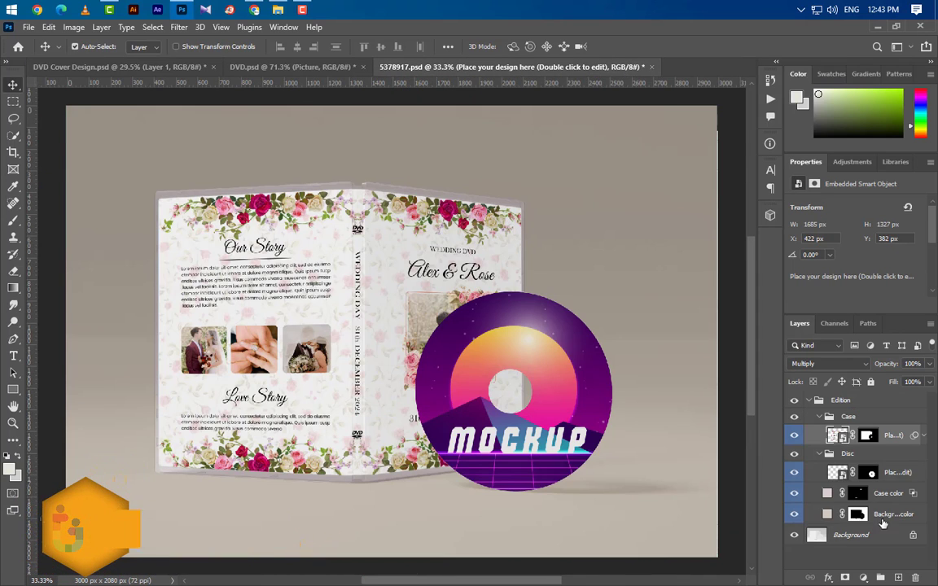
Step: Open the Disc smart object and copy a merged stamp of DVD.psd's visible layers into it
double_click(838, 472)
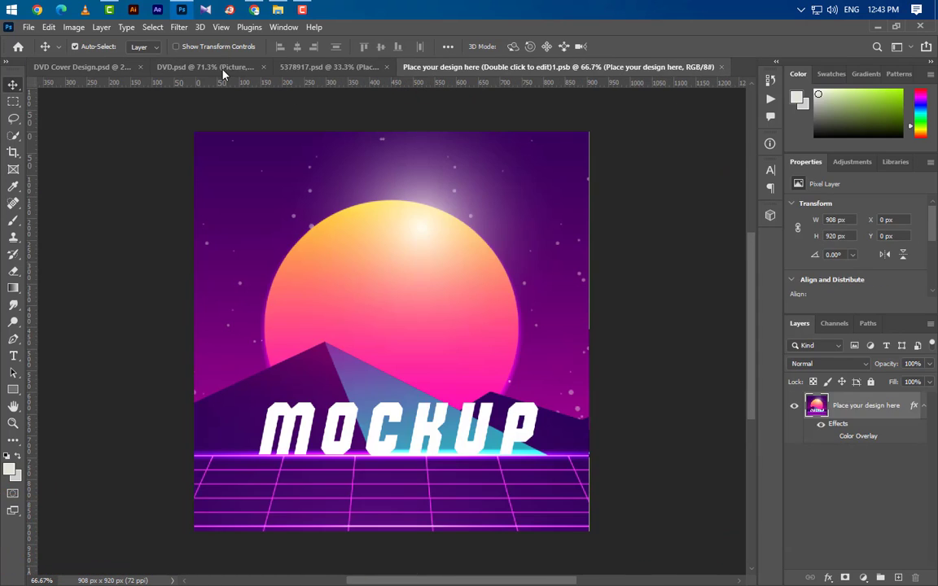
left_click(182, 64)
key("ctrl+alt+shift+e")
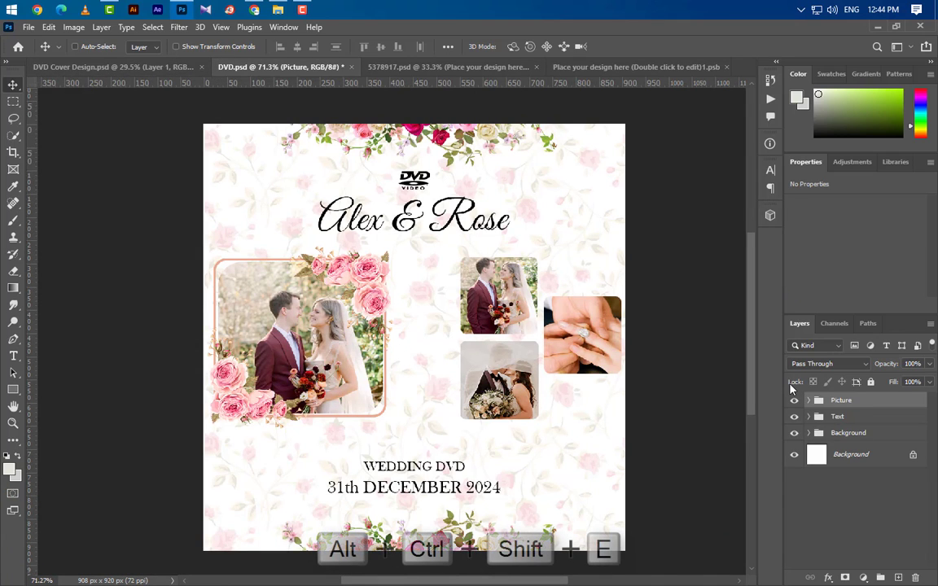
left_click_drag(547, 264, 437, 334)
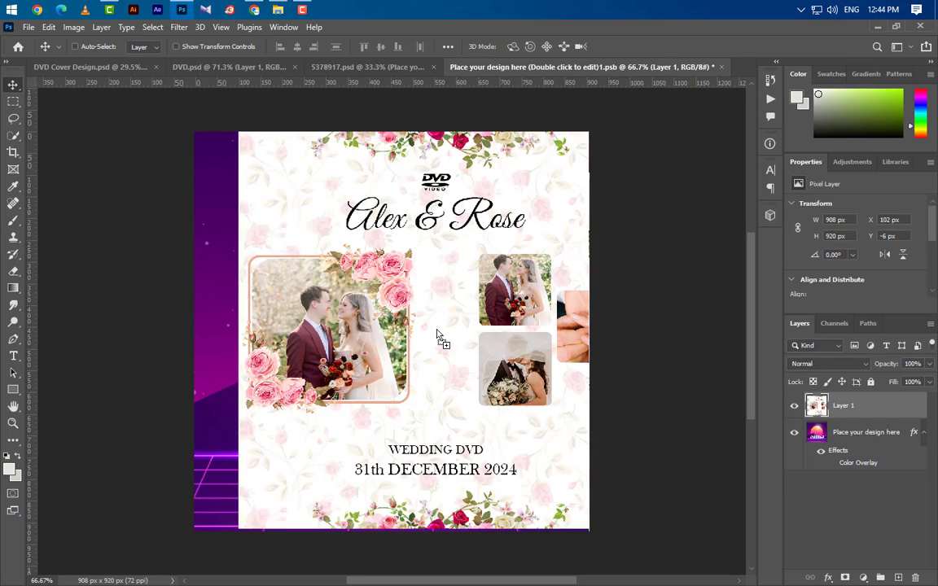
Step: Centre the merged disc artwork horizontally and vertically so it covers the smart object's canvas
key("ctrl+a")
left_click(298, 47)
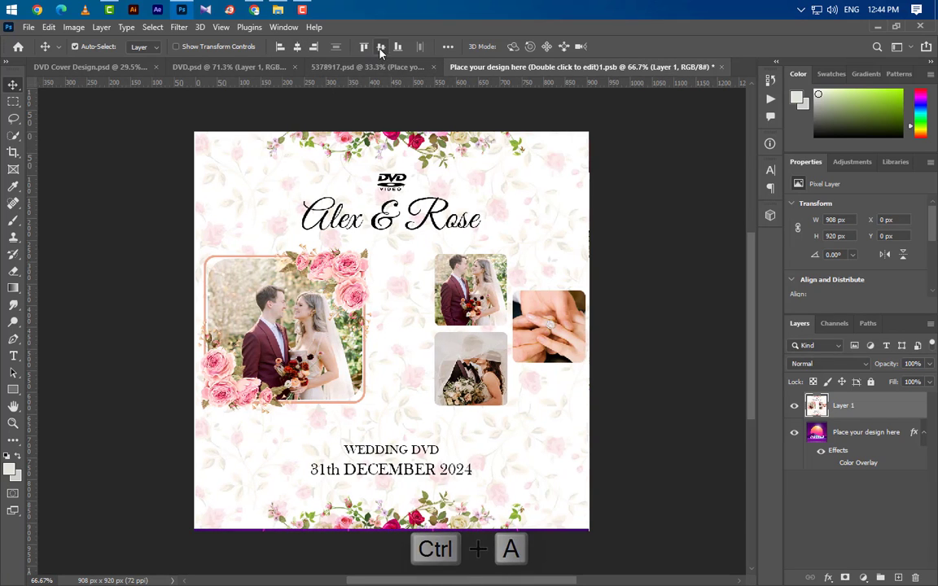
key("ctrl+d")
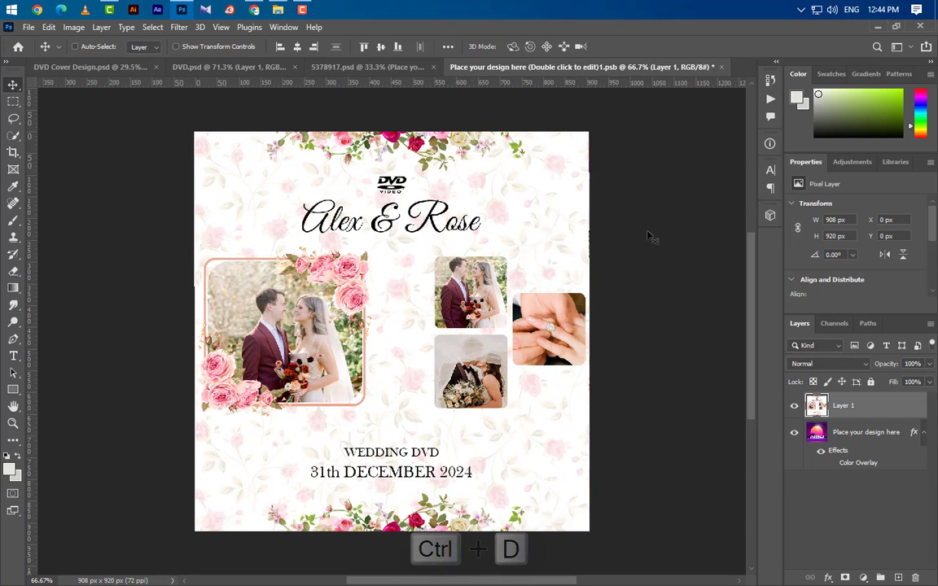
Step: Close the Disc smart object with its changes saved and return to the 5378917.psd mockup
left_click(721, 67)
left_click(408, 240)
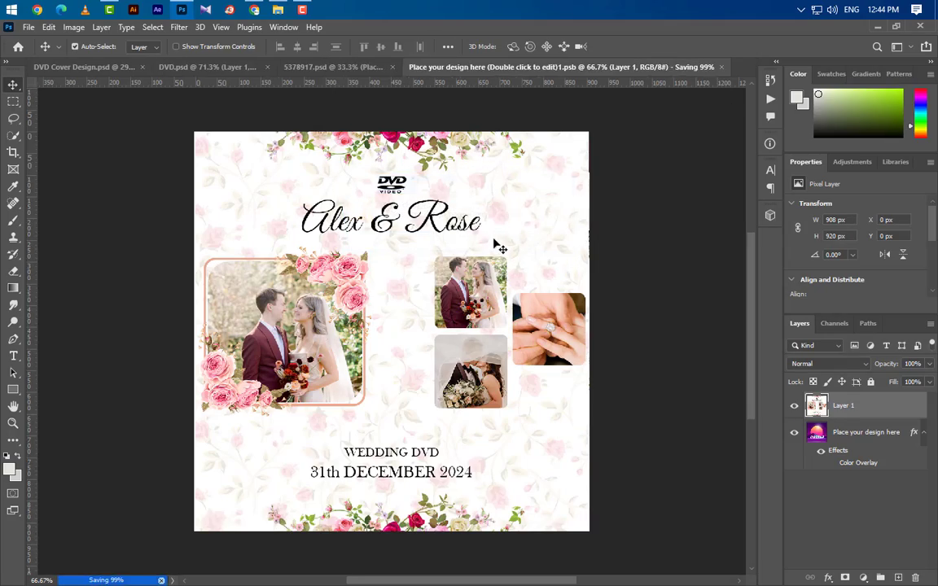
left_click(489, 67)
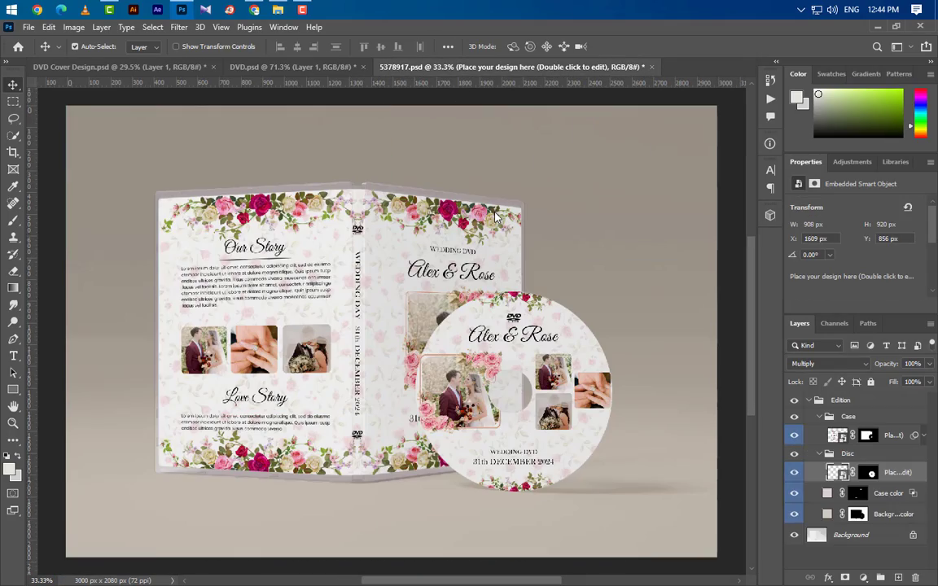